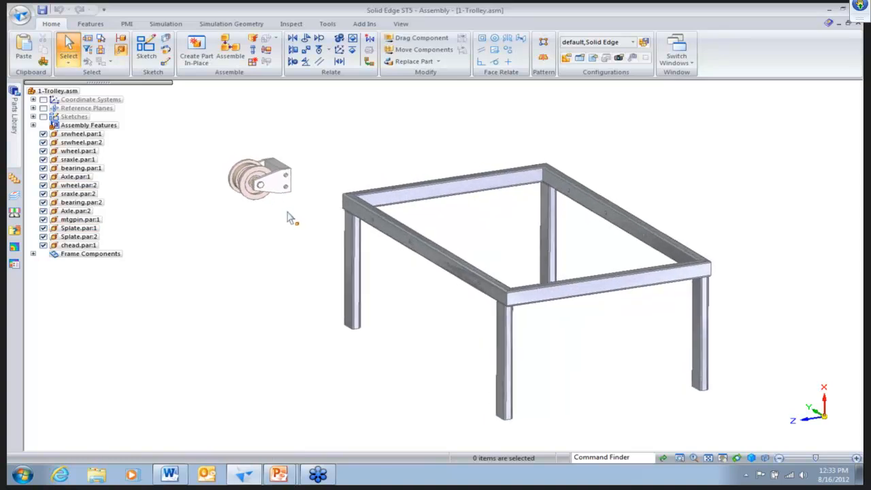
# - Move the near side plate below the wheel unit with Drag Component, reset its position, and check wheel.par:2 for relationships
pyautogui.click(276, 187)
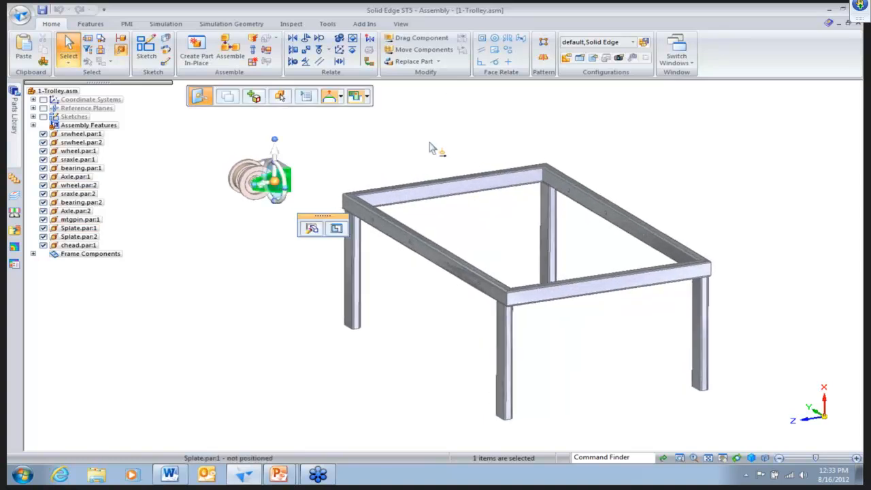
pyautogui.click(419, 38)
pyautogui.moveTo(275, 189); pyautogui.dragTo(287, 247)
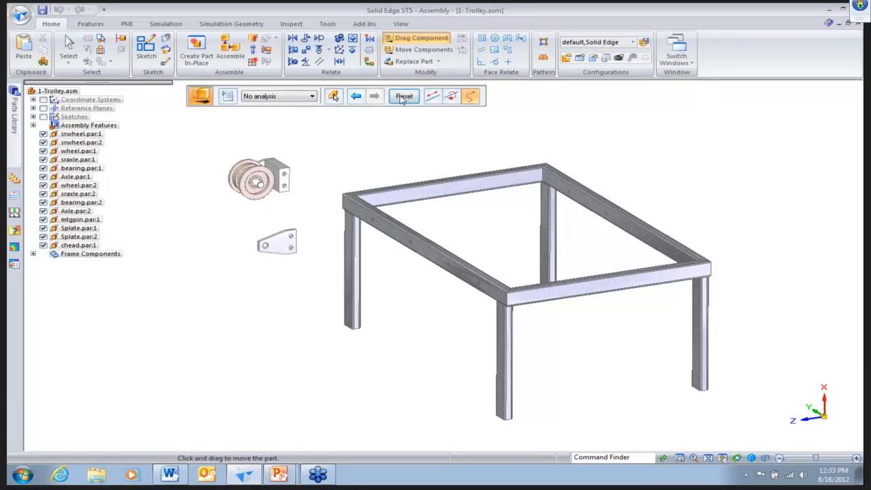
pyautogui.click(402, 97)
pyautogui.press('Escape')
pyautogui.click(81, 186)
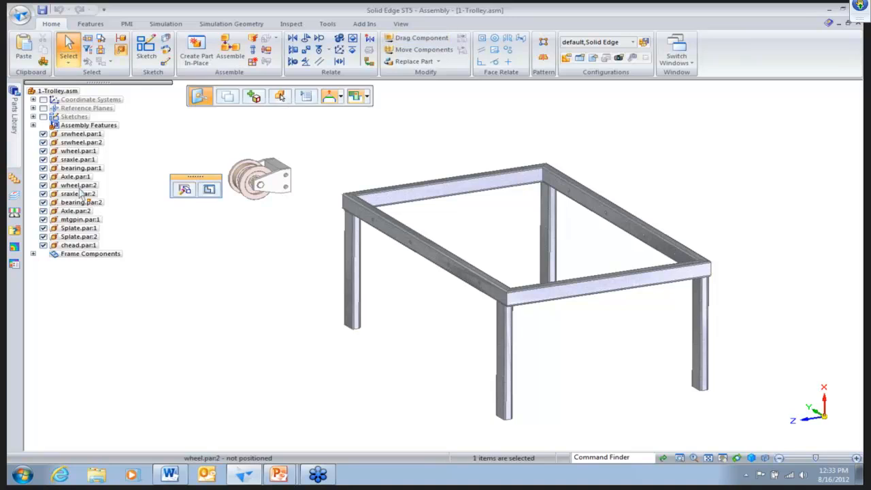
pyautogui.click(334, 122)
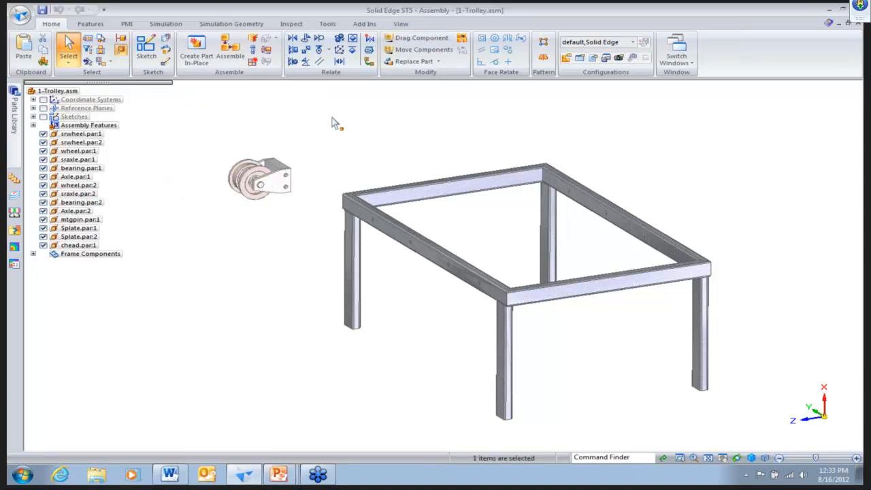
# - Group all wheel unit parts into a rigid set, with shared relationships set to Suppress
pyautogui.moveTo(196, 131); pyautogui.dragTo(317, 225)
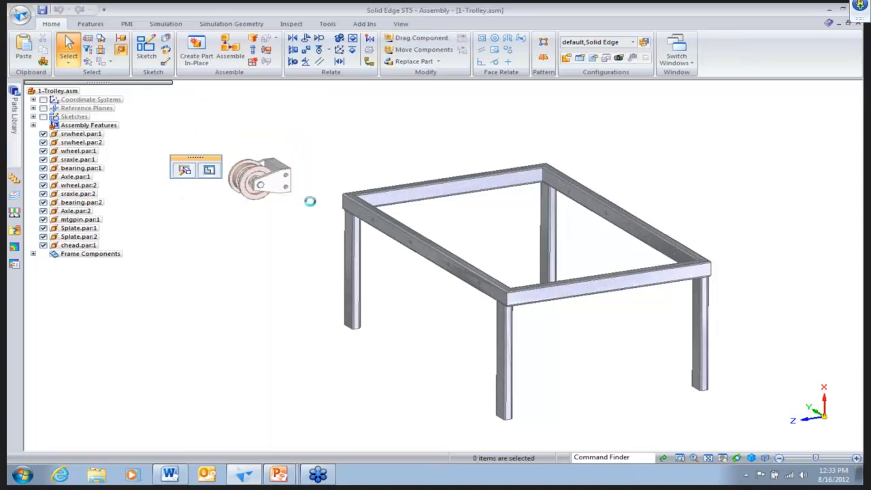
pyautogui.click(353, 41)
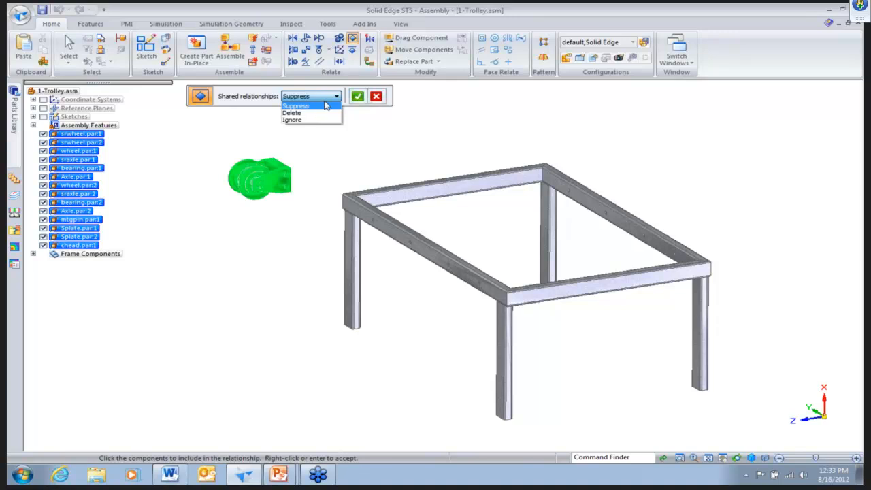
pyautogui.click(356, 100)
pyautogui.click(356, 98)
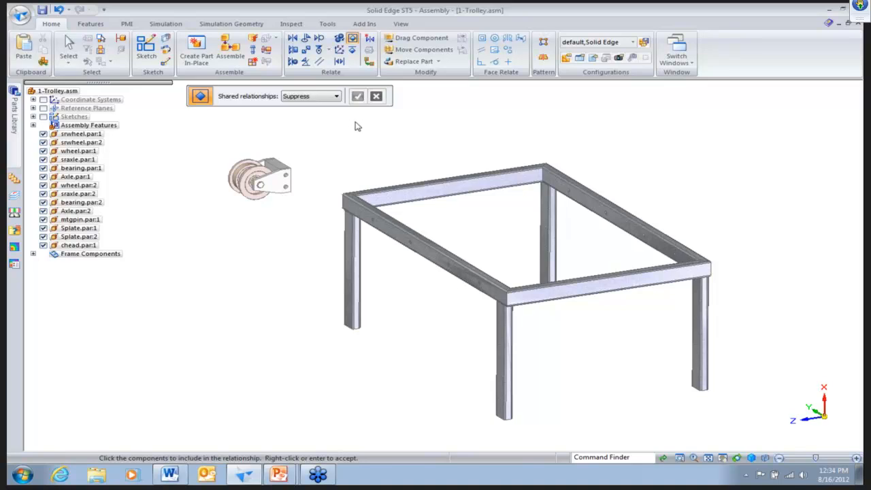
pyautogui.press('Escape')
pyautogui.press('Escape')
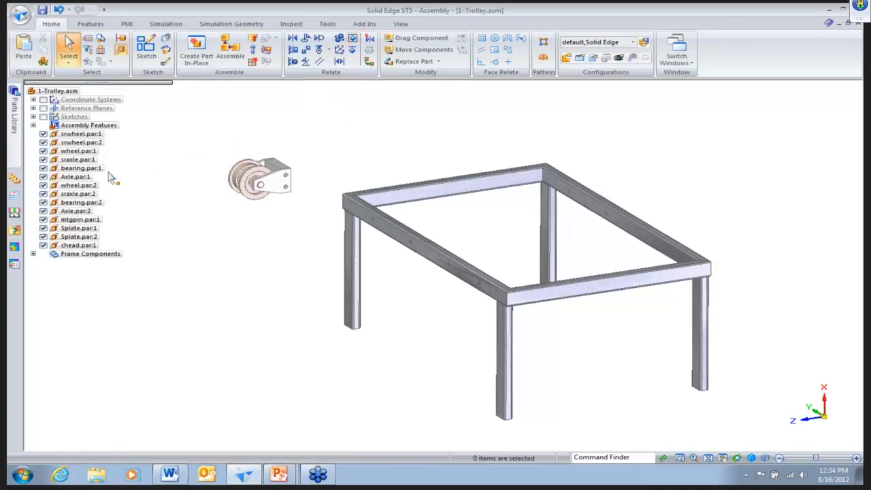
# - Check the rigid set relationship on Axle.par:1 and move the wheel unit slightly by its near side plate using Drag Component
pyautogui.click(77, 177)
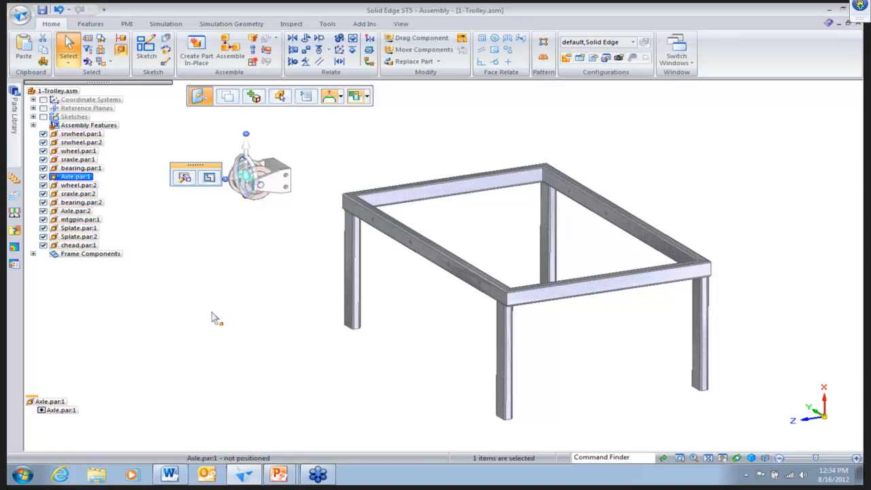
pyautogui.click(256, 232)
pyautogui.click(279, 187)
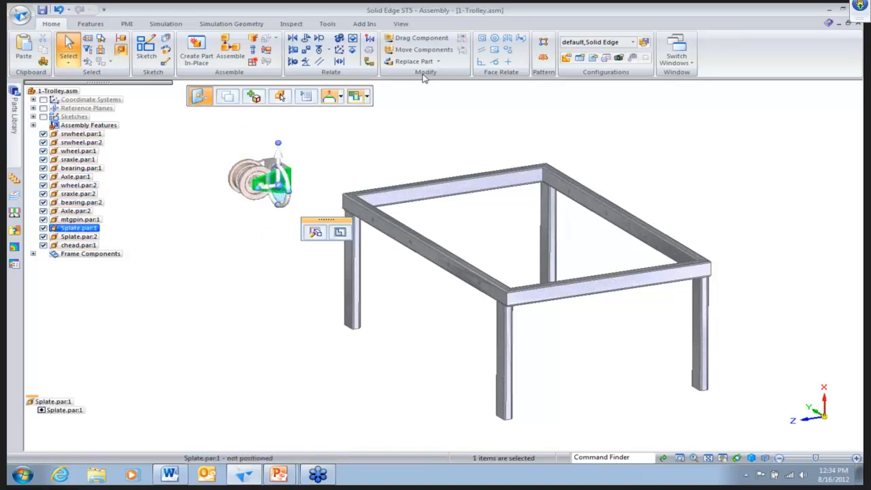
pyautogui.click(414, 39)
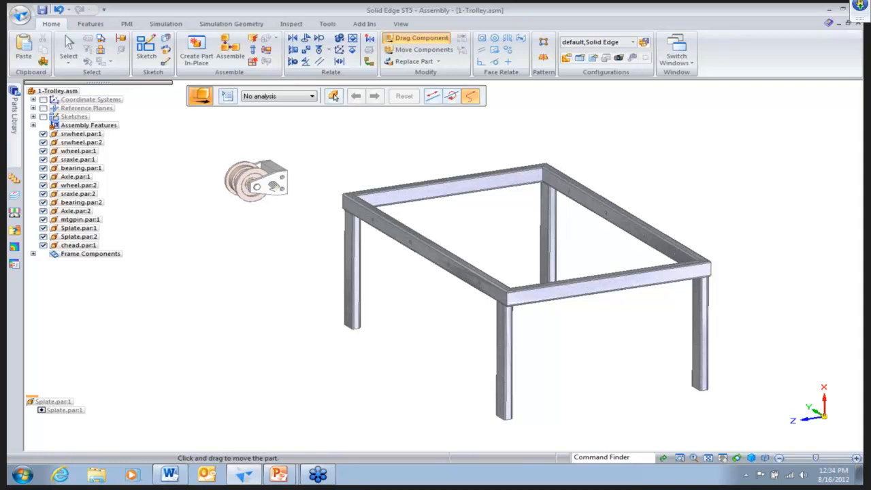
pyautogui.moveTo(263, 201); pyautogui.dragTo(274, 198)
pyautogui.press('Escape')
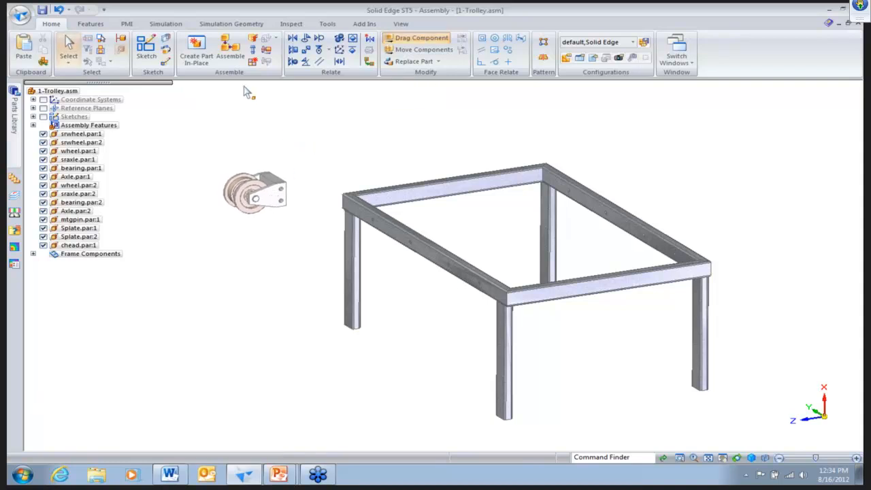
# - Assemble the wheel unit to the frame by relating the head block's end and upper faces to the long side beam
pyautogui.click(230, 51)
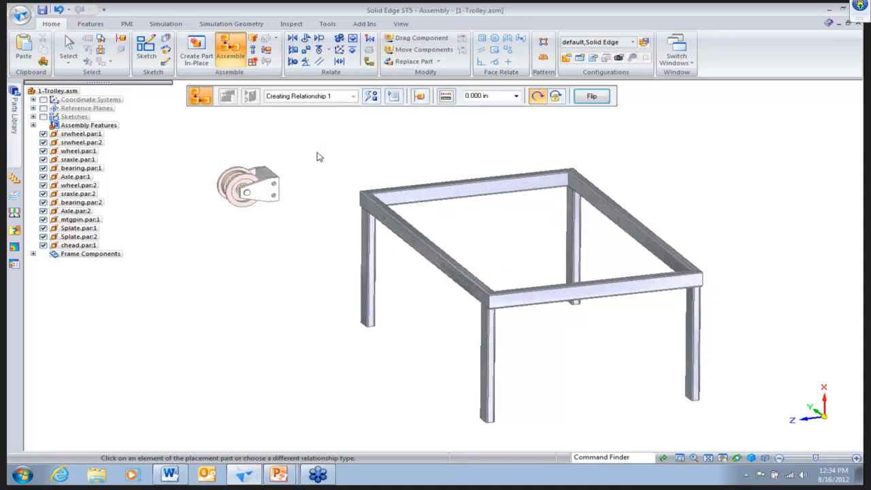
pyautogui.click(275, 167)
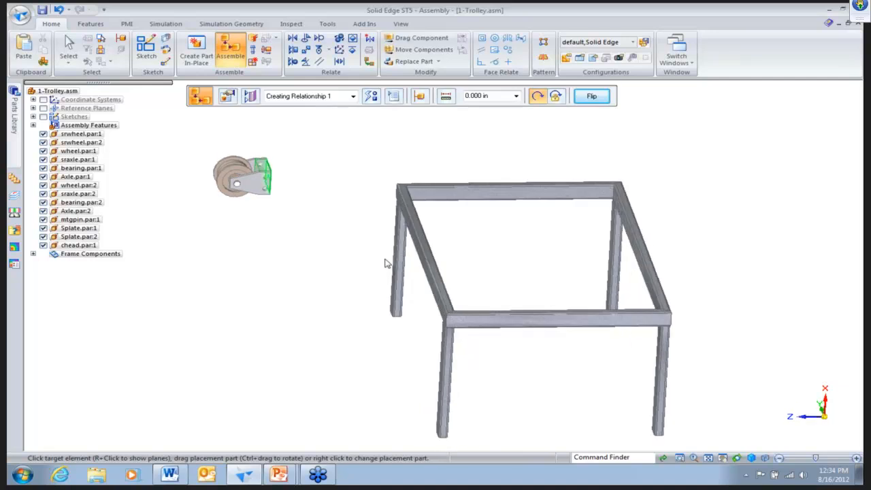
pyautogui.click(425, 276)
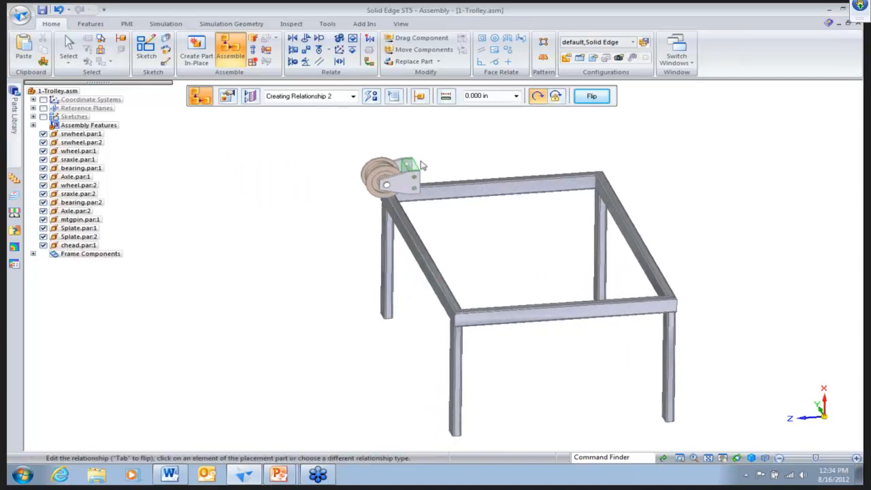
pyautogui.click(415, 168)
pyautogui.click(432, 265)
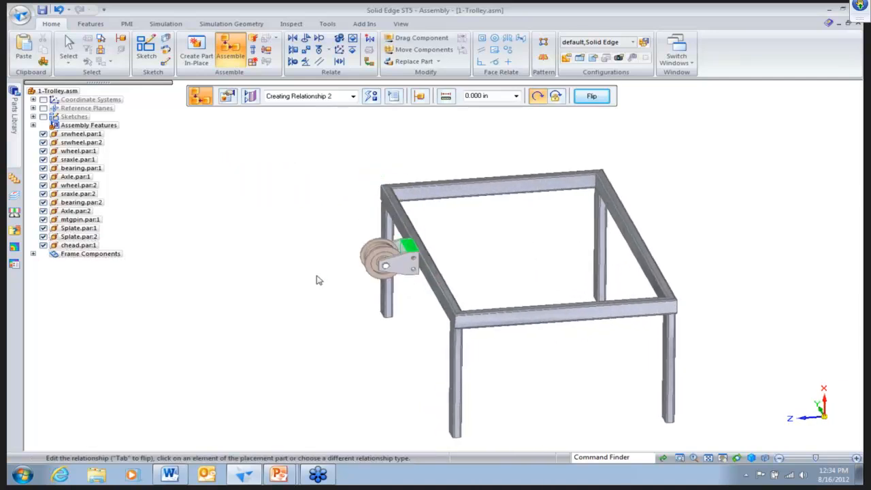
pyautogui.click(68, 49)
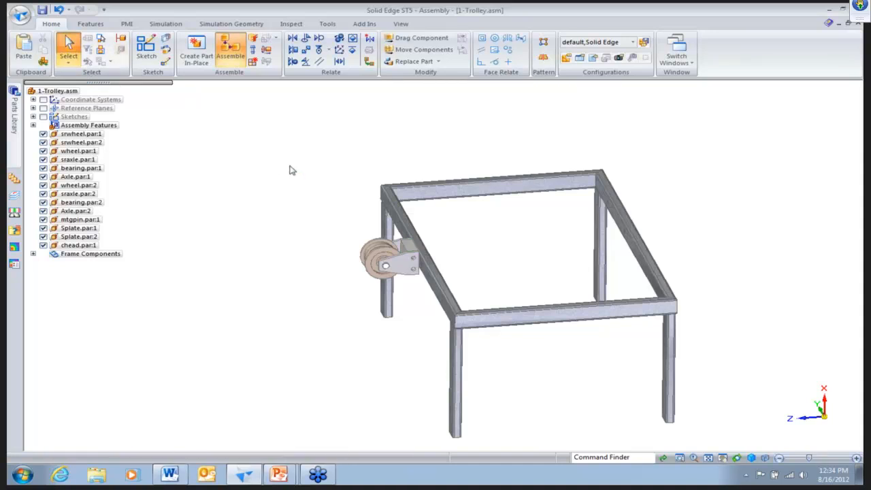
# - Delete side plate Splate.par:1 and remove the rigid set relationship listed under Axle.par:1
pyautogui.click(383, 249)
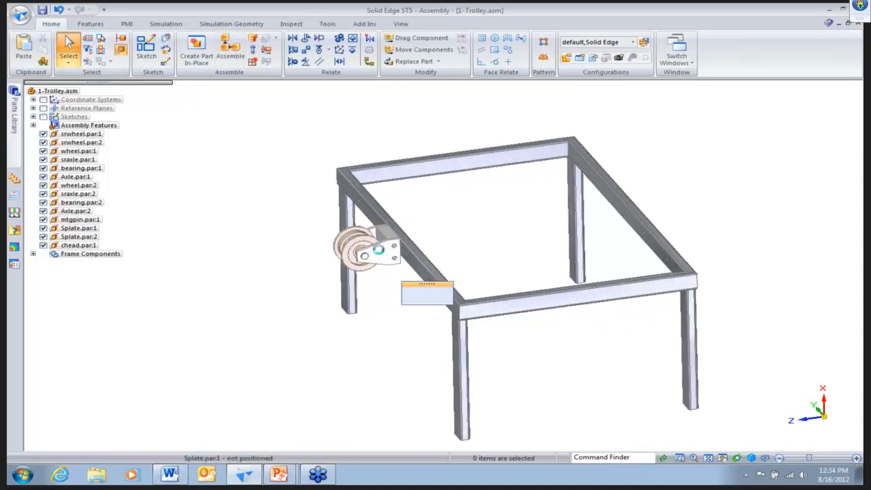
pyautogui.press('Delete')
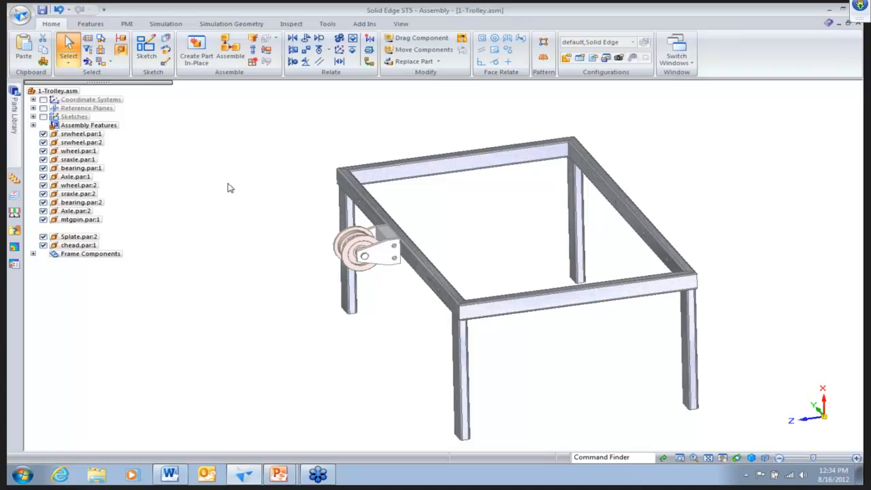
pyautogui.click(78, 177)
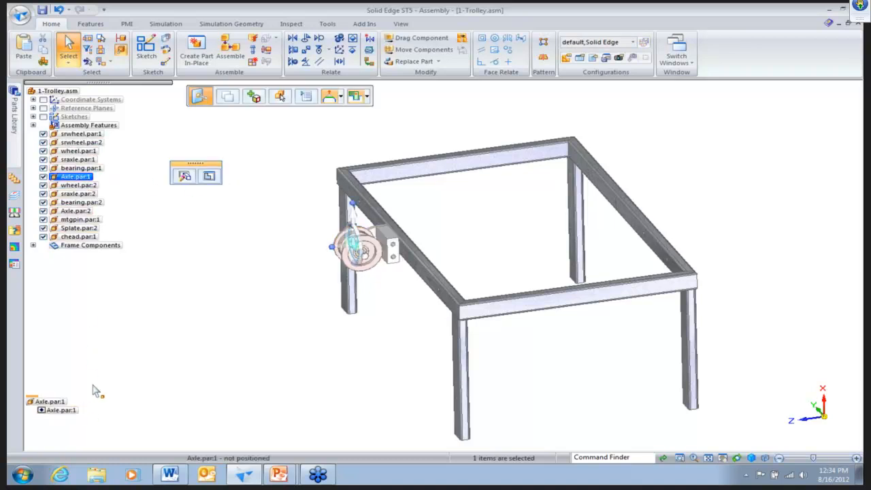
pyautogui.click(64, 411)
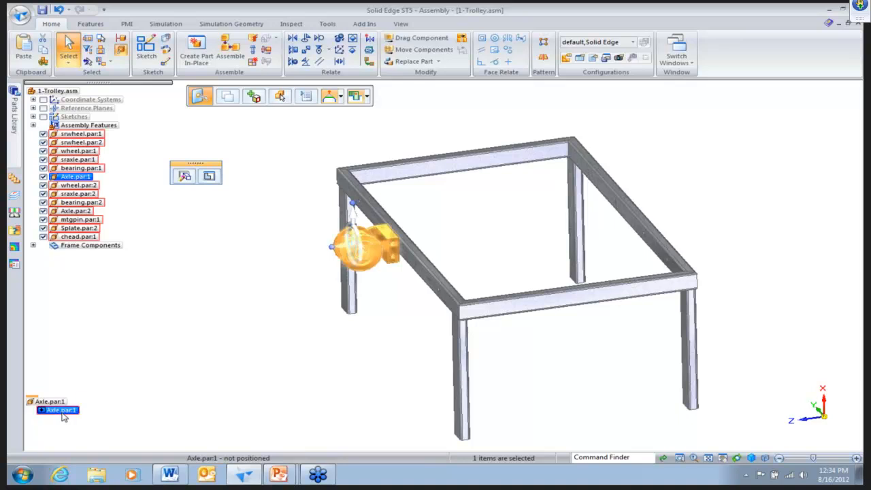
pyautogui.press('Delete')
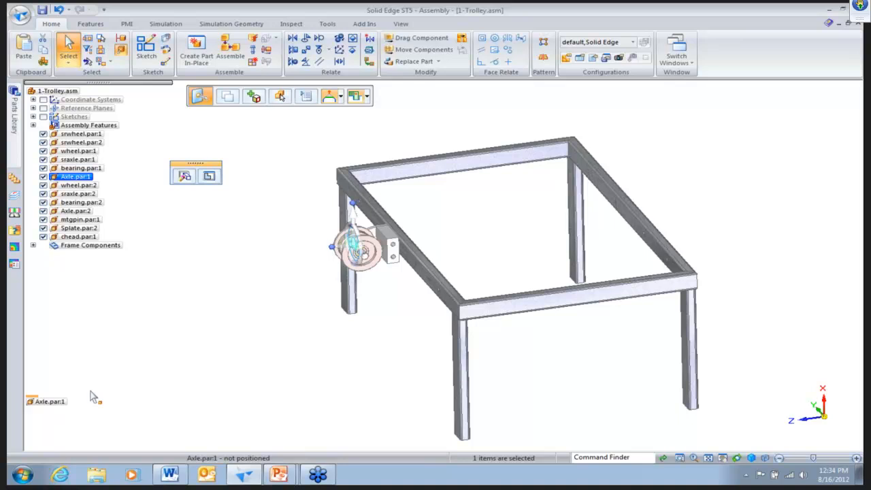
pyautogui.click(78, 194)
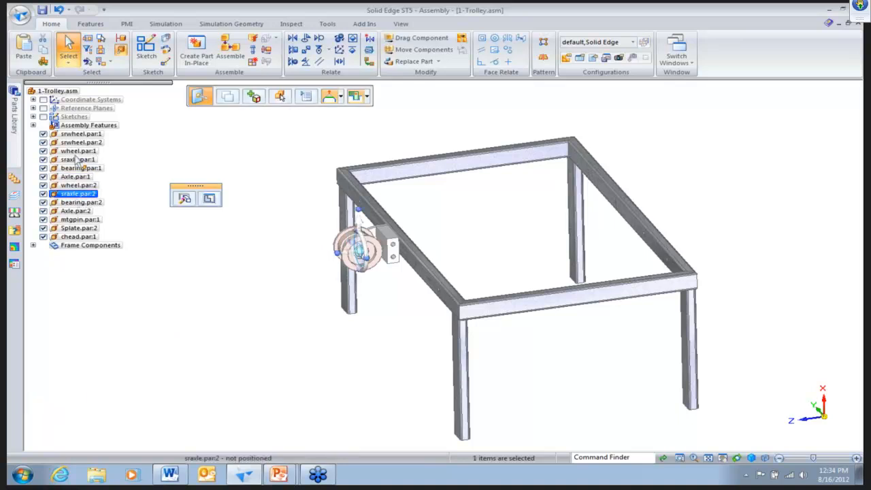
pyautogui.click(196, 249)
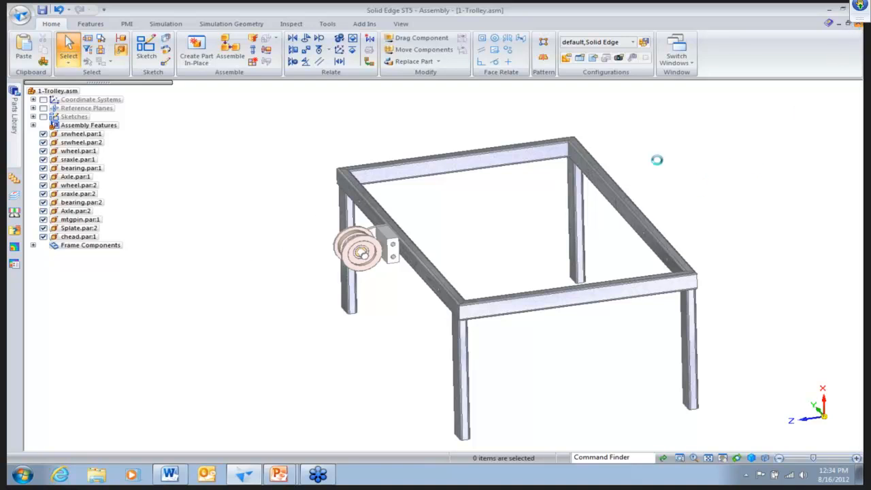
# - Close the trolley assembly without saving its display configuration and bring up 1-camber and pin.asm
pyautogui.click(447, 282)
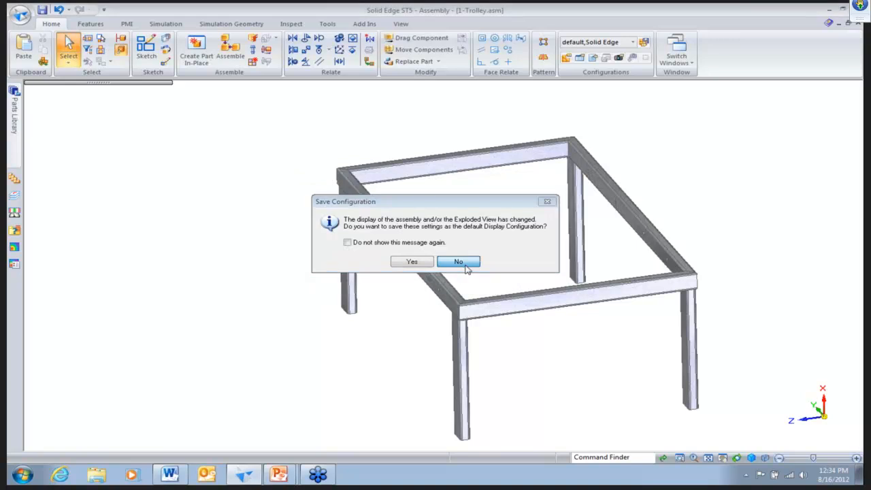
pyautogui.click(468, 264)
pyautogui.hotkey('ctrl', 'i')
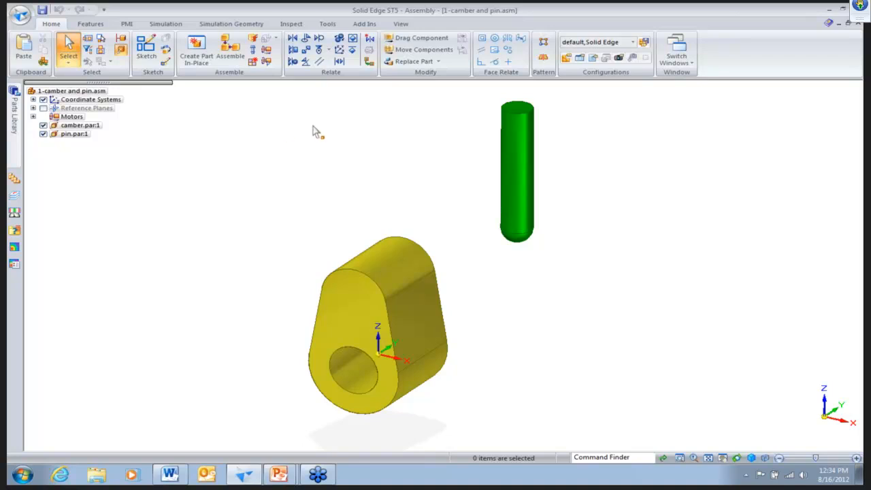
# - Axially align the green pin with the vertical edge of the Base coordinate system
pyautogui.click(293, 61)
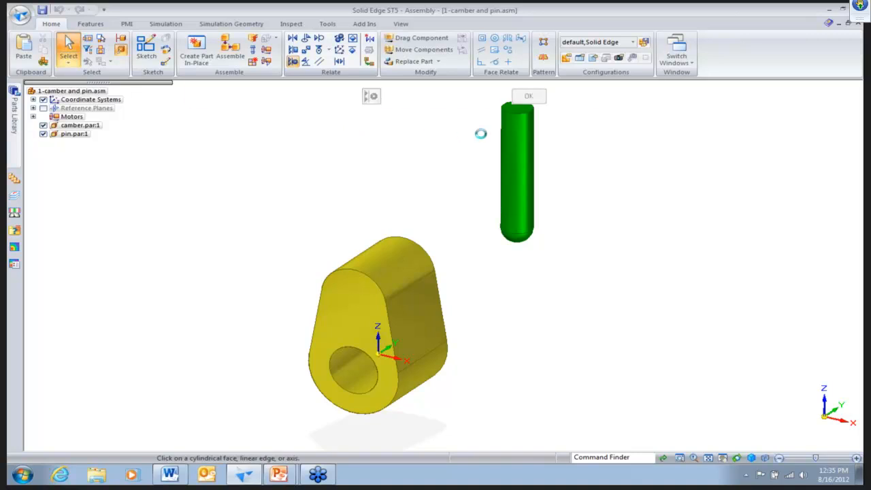
pyautogui.click(515, 150)
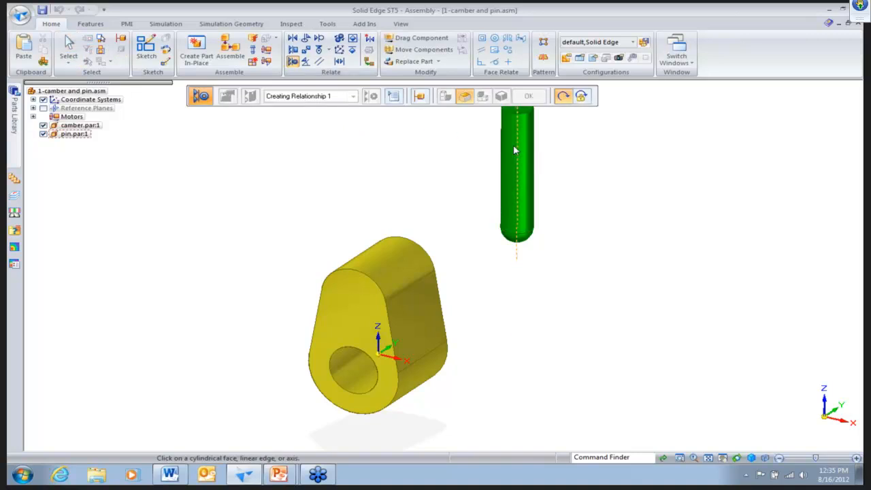
pyautogui.rightClick(380, 345)
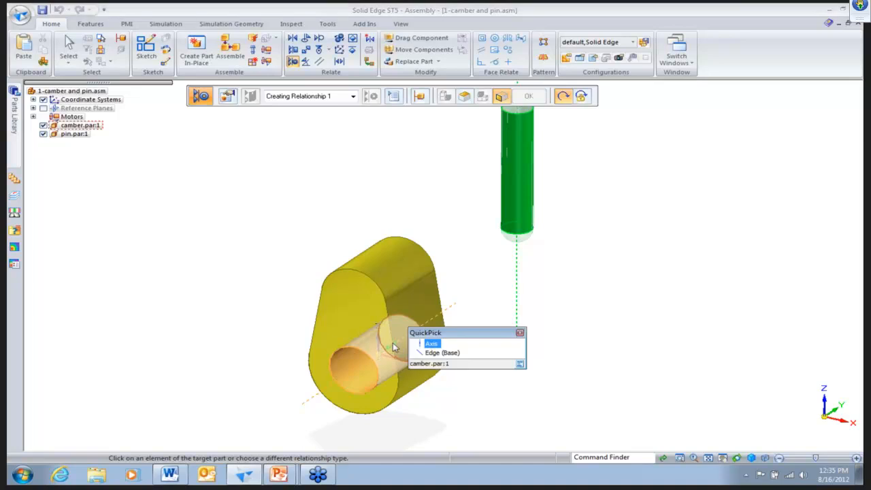
pyautogui.click(439, 353)
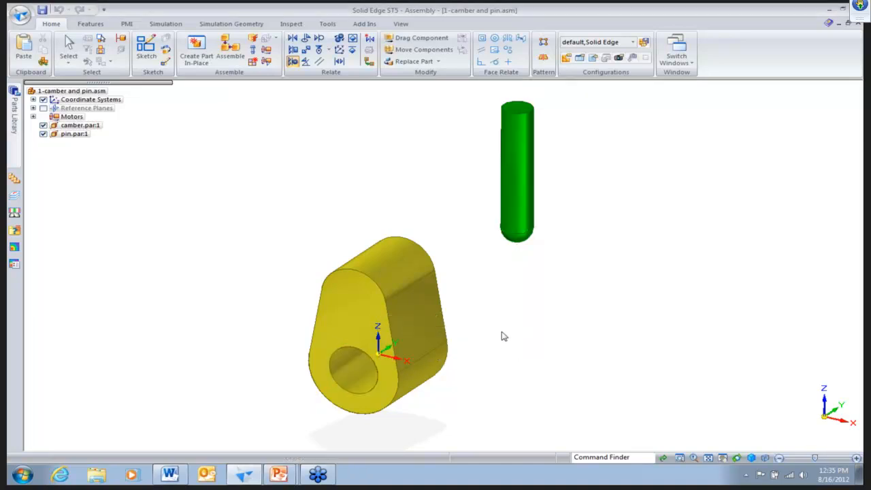
# - Create a cam relationship with the pin's rounded end as Follower and the camber's outer surface as Face Chain
pyautogui.click(321, 52)
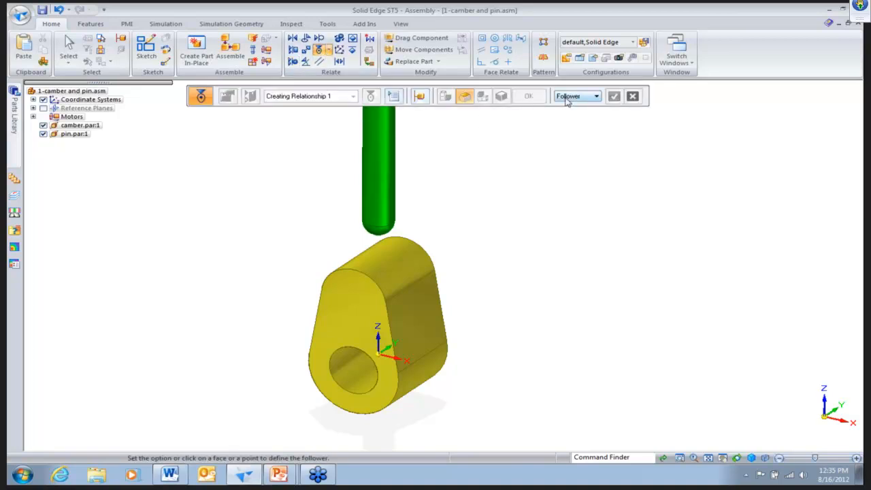
pyautogui.click(569, 96)
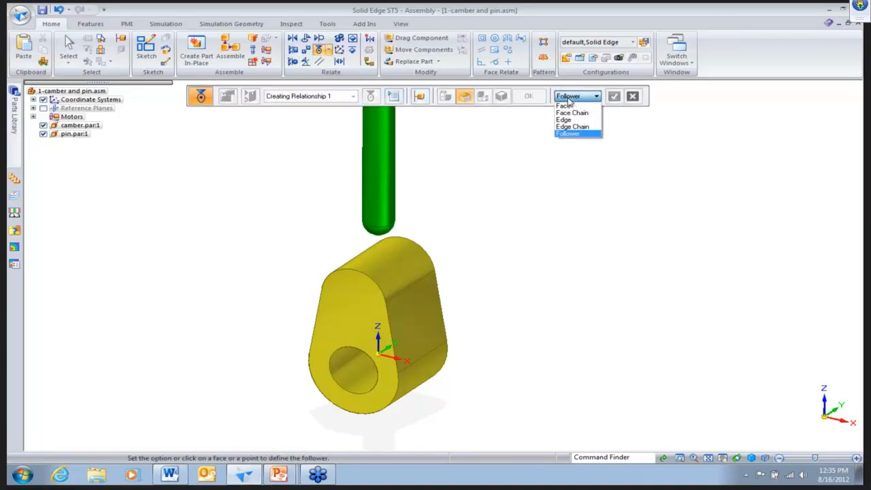
pyautogui.click(568, 134)
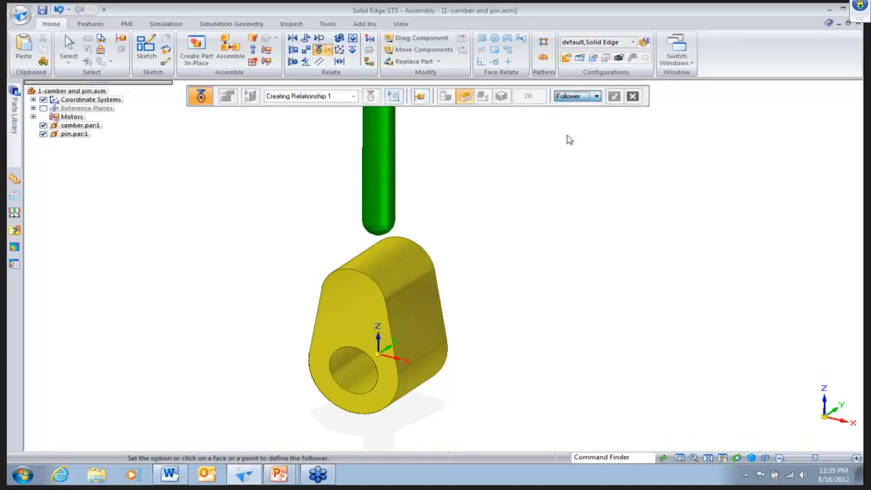
pyautogui.click(389, 235)
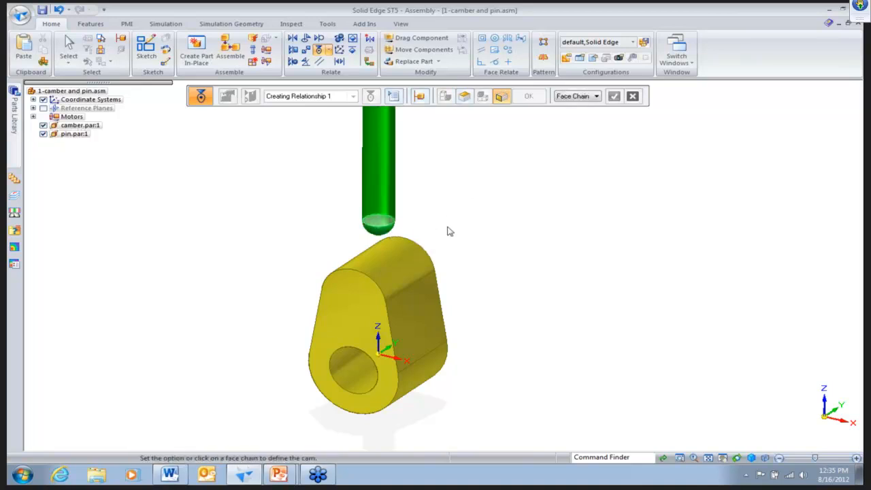
pyautogui.click(408, 299)
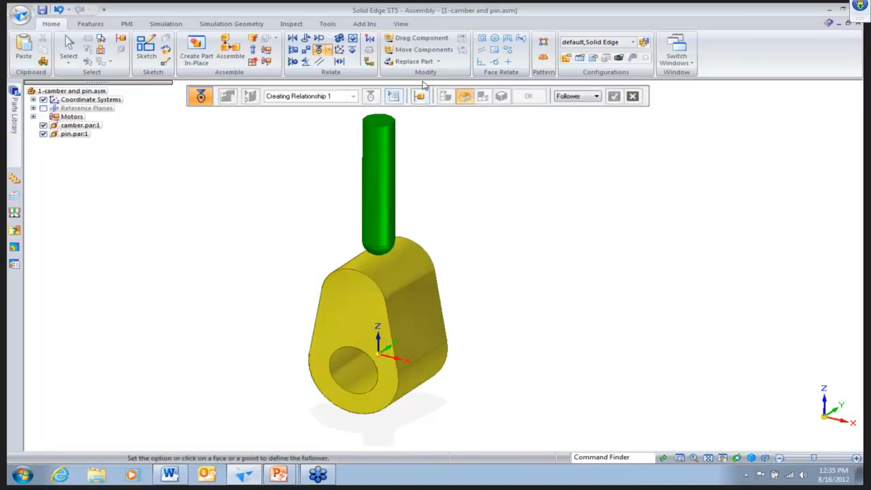
# - Swing the camber down onto its side with Drag Component under No analysis, moving the related pin with it
pyautogui.click(412, 38)
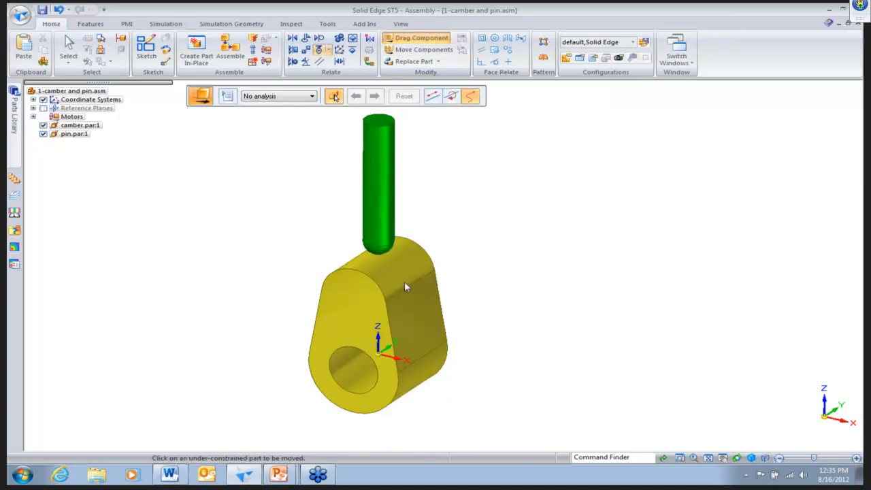
pyautogui.moveTo(360, 288); pyautogui.dragTo(503, 272)
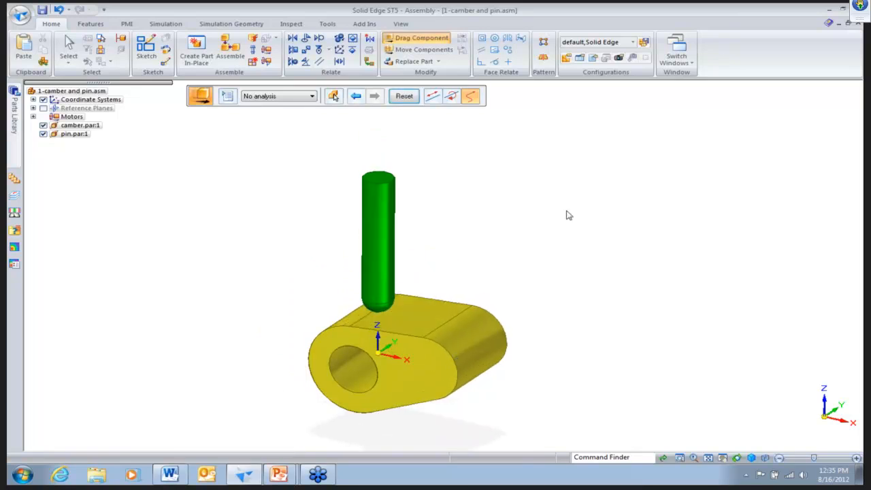
pyautogui.press('Escape')
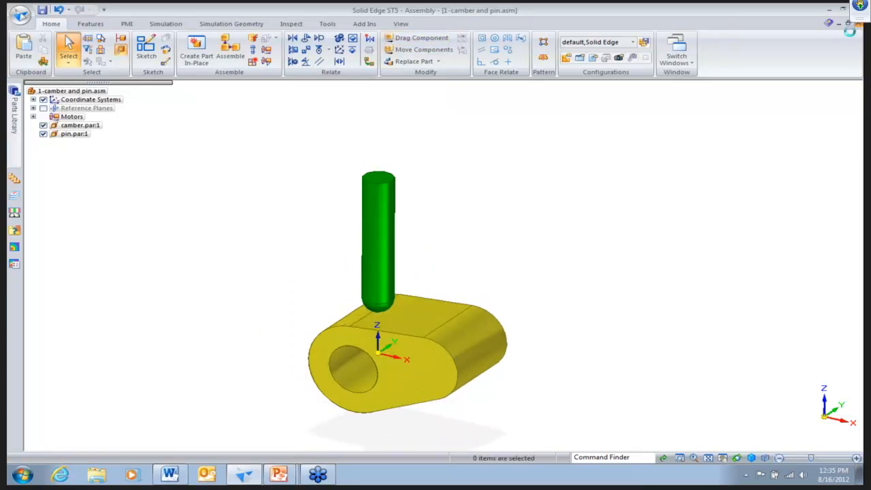
# - Close 1-camber and pin.asm and bring up 2-Cam.asm
pyautogui.click(449, 280)
pyautogui.click(460, 261)
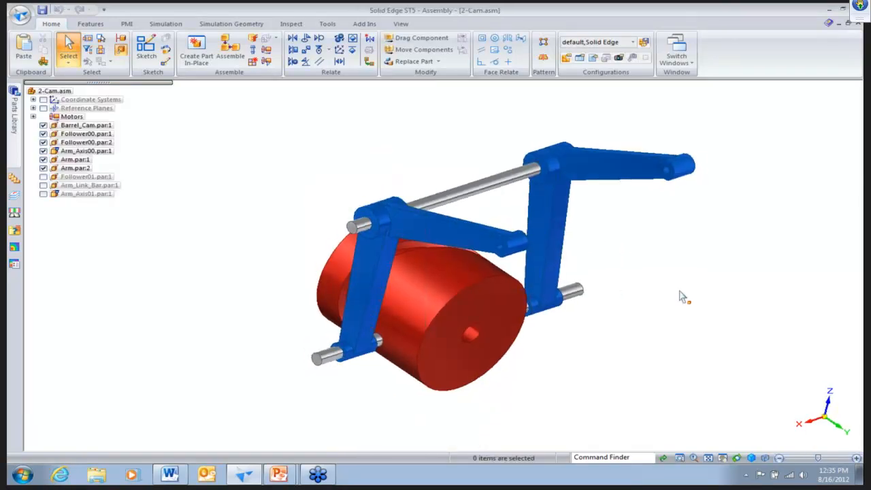
# - Connect the inner end centre of one arm's follower to Barrel_Cam's groove floor, Cylinder (Cutout 2), with a 0.00 mm offset
pyautogui.moveTo(678, 291); pyautogui.dragTo(439, 290, button='middle')
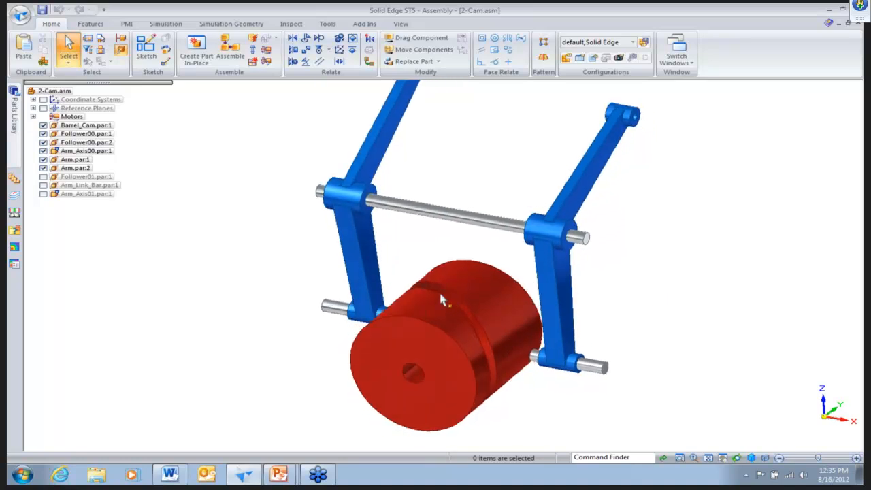
pyautogui.scroll(2, 661, 311)
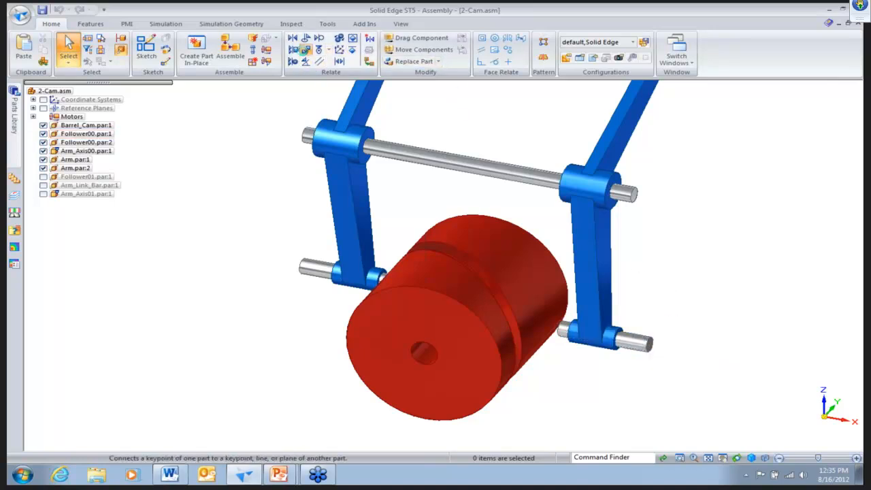
pyautogui.click(305, 50)
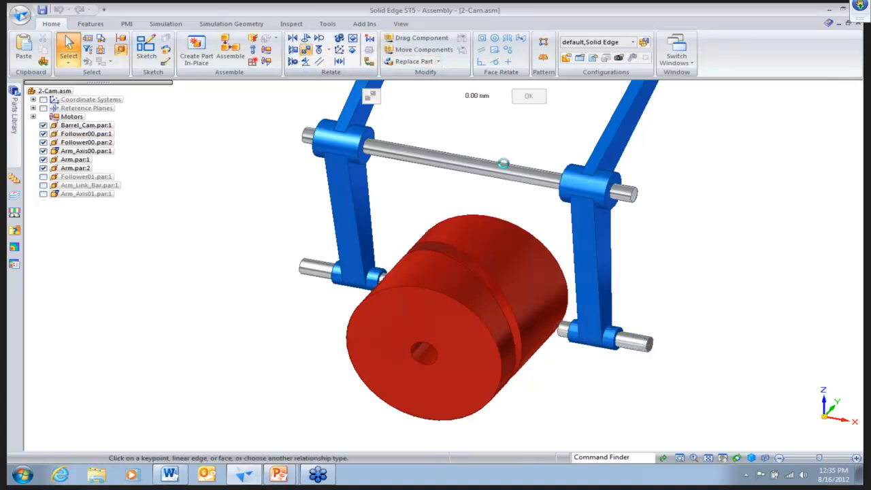
pyautogui.click(560, 339)
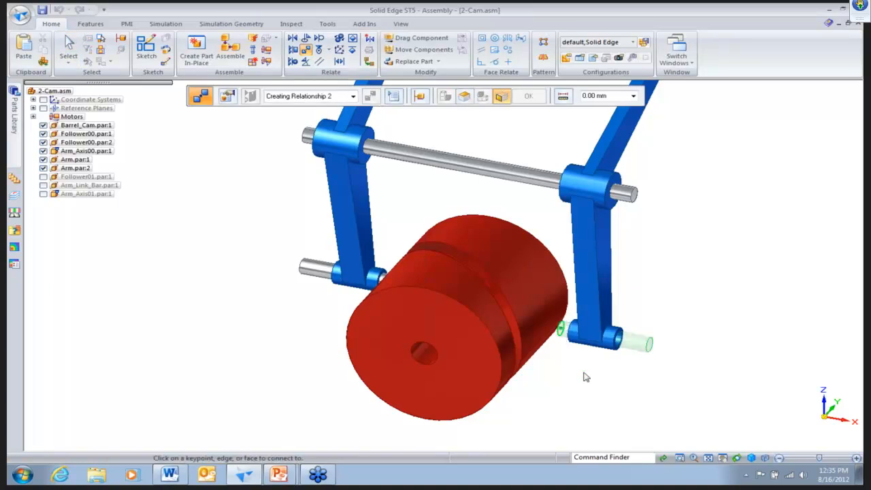
pyautogui.moveTo(584, 375); pyautogui.dragTo(464, 250, button='middle')
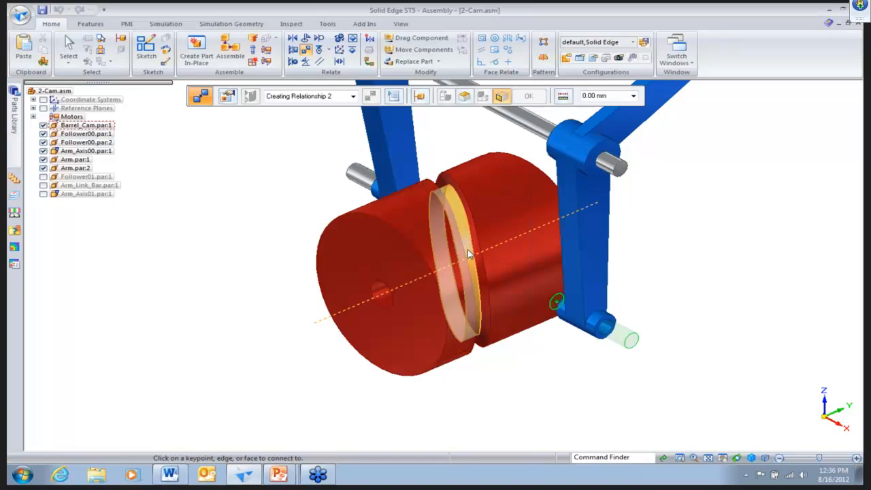
pyautogui.rightClick(467, 249)
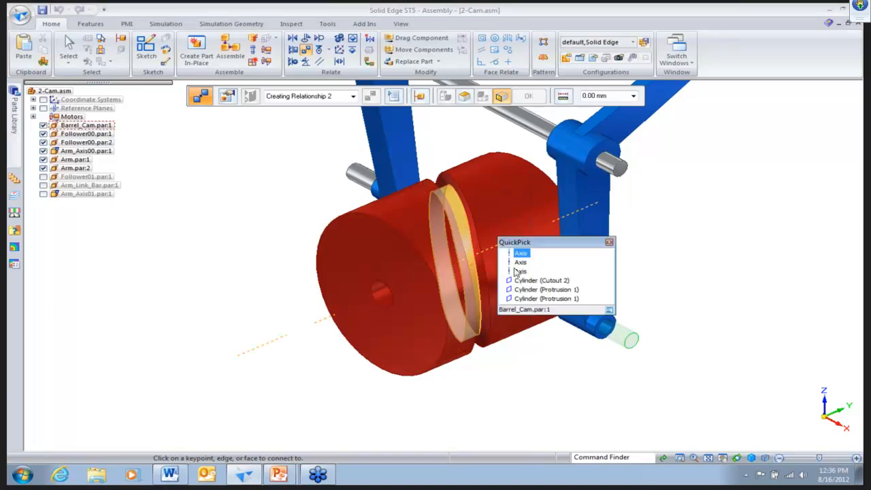
pyautogui.click(530, 278)
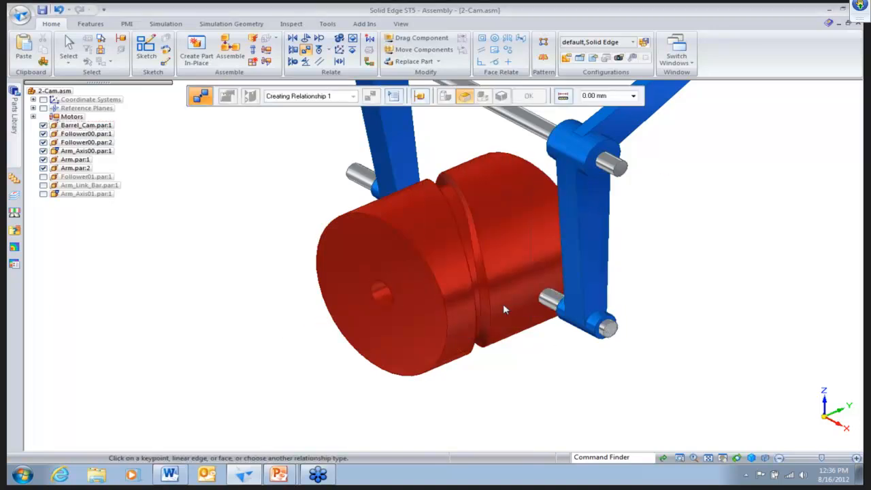
# - Create a cam relationship using the connected follower's cylindrical face as Follower and the barrel groove's rim as Edge Chain
pyautogui.click(318, 49)
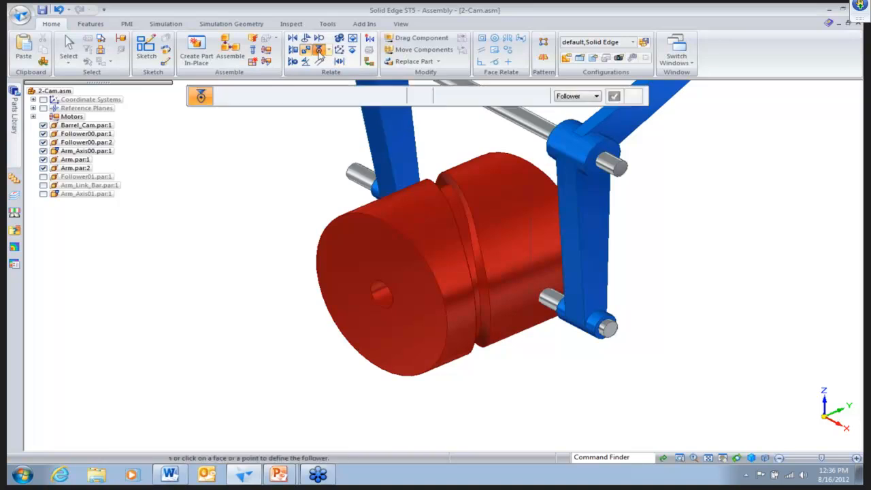
pyautogui.click(548, 298)
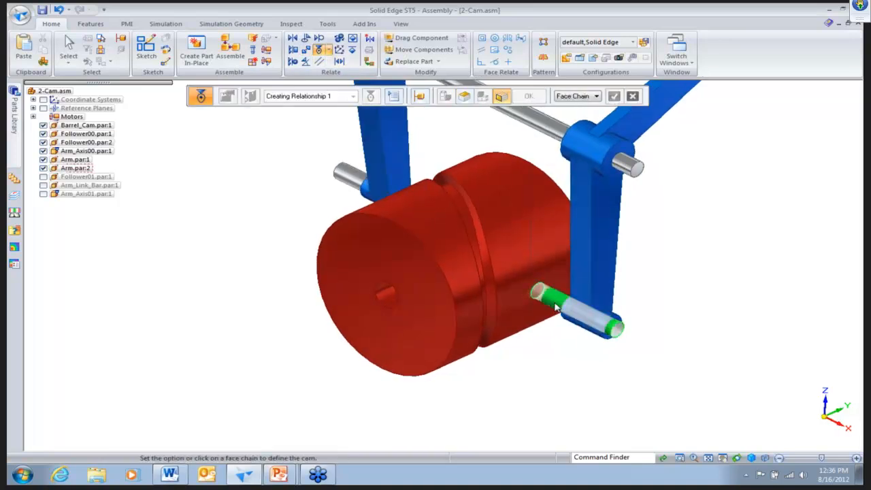
pyautogui.click(596, 96)
pyautogui.click(578, 127)
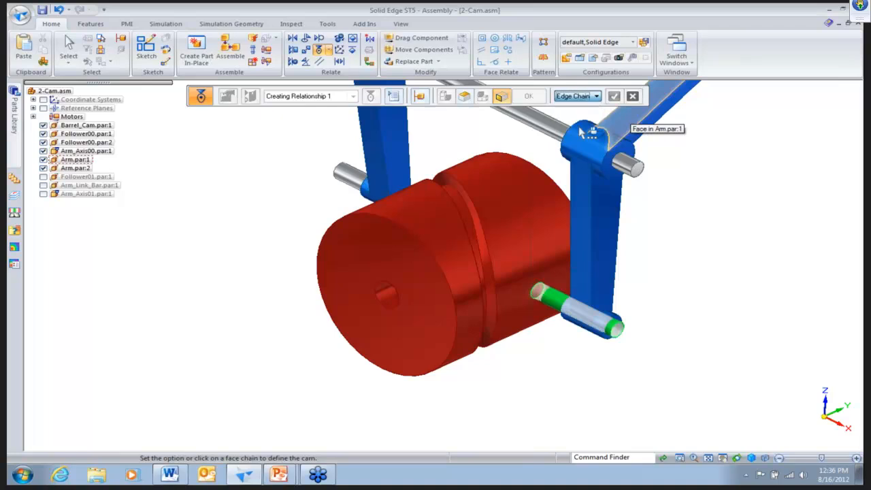
pyautogui.click(460, 223)
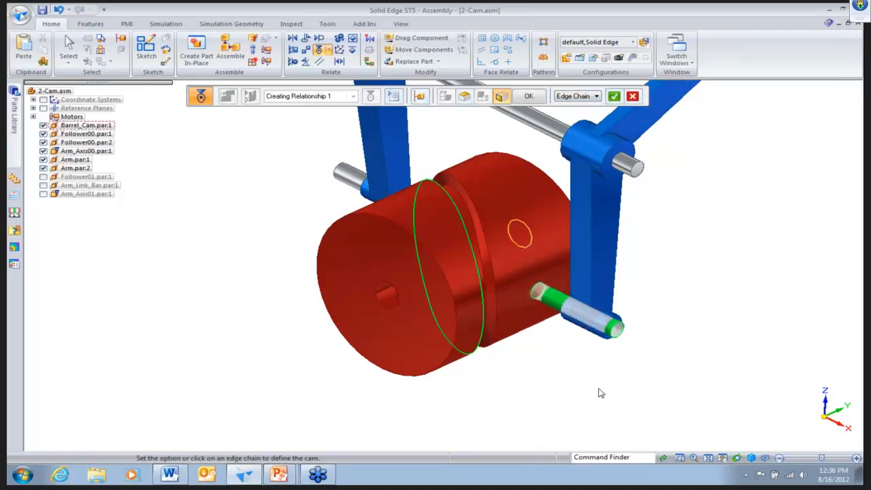
# - Connect the opposite arm's follower end centre to the barrel cam's groove floor, Cylinder (Cutout 2), with a 0.00 mm offset
pyautogui.moveTo(650, 360); pyautogui.dragTo(303, 63, button='middle')
pyautogui.click(306, 51)
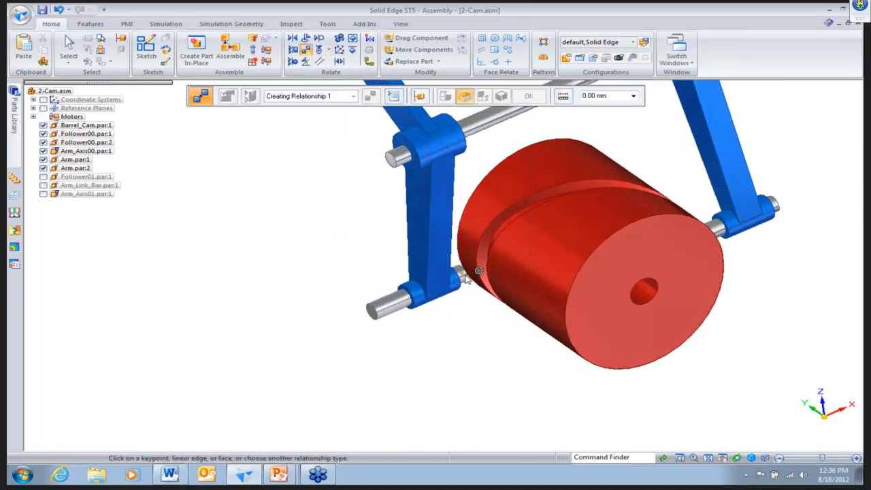
pyautogui.click(468, 276)
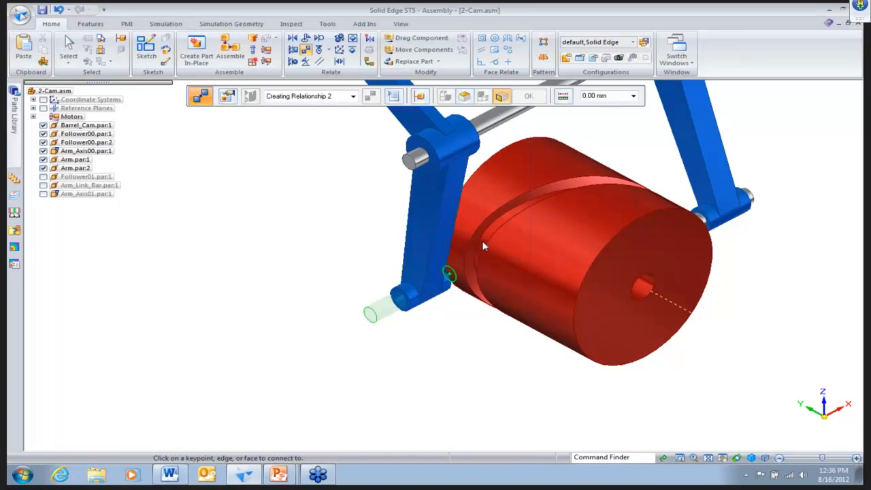
pyautogui.rightClick(484, 246)
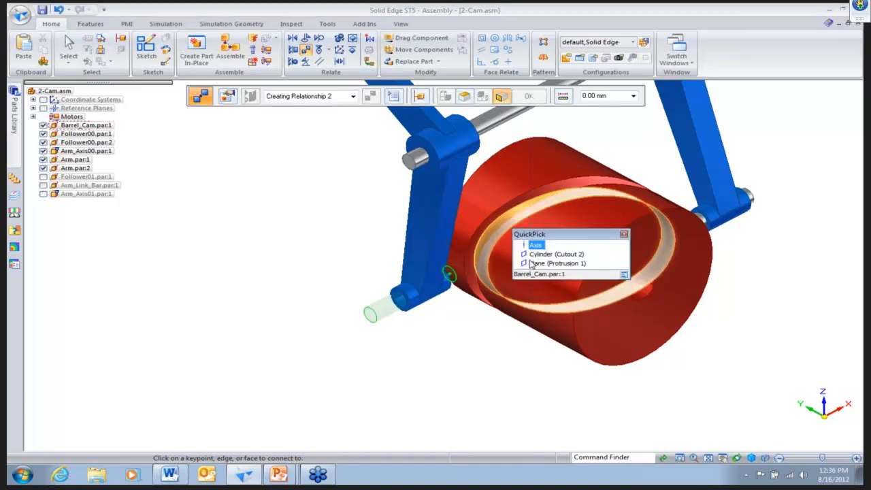
pyautogui.click(538, 251)
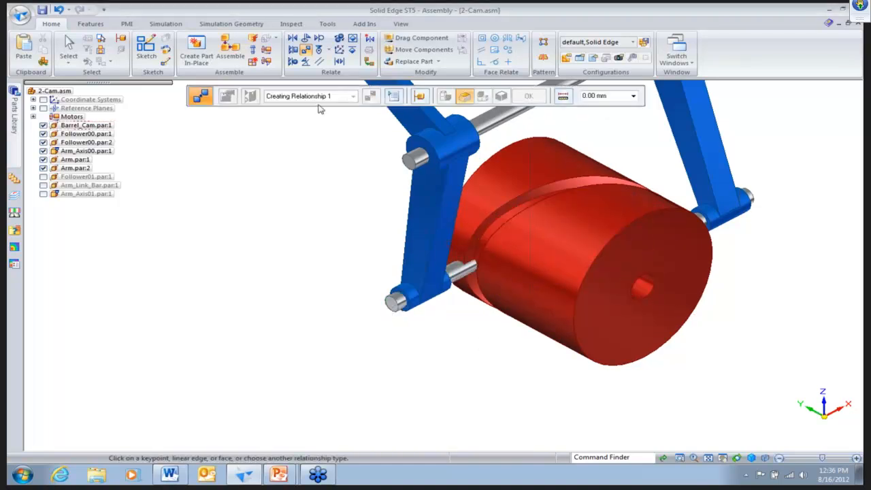
# - Create a cam relationship between the opposite arm's follower face and the adjacent groove edge, picked as an Edge Chain
pyautogui.click(318, 49)
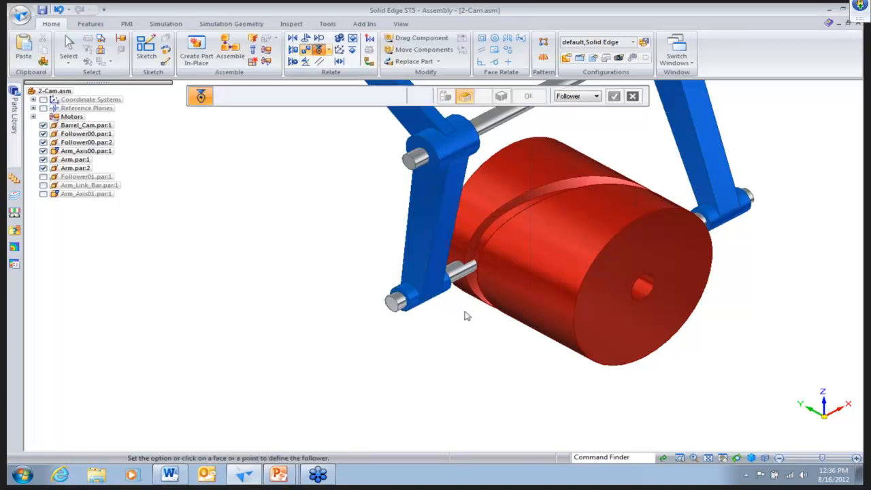
pyautogui.click(449, 272)
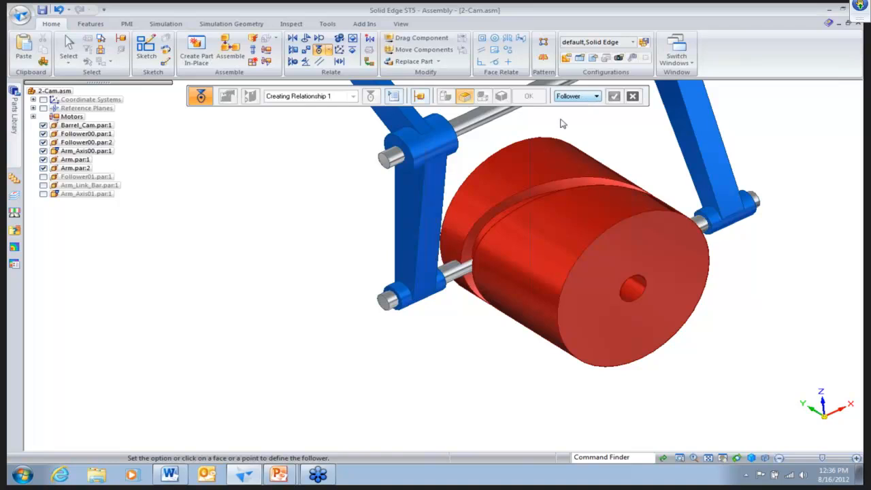
pyautogui.click(451, 288)
pyautogui.click(596, 95)
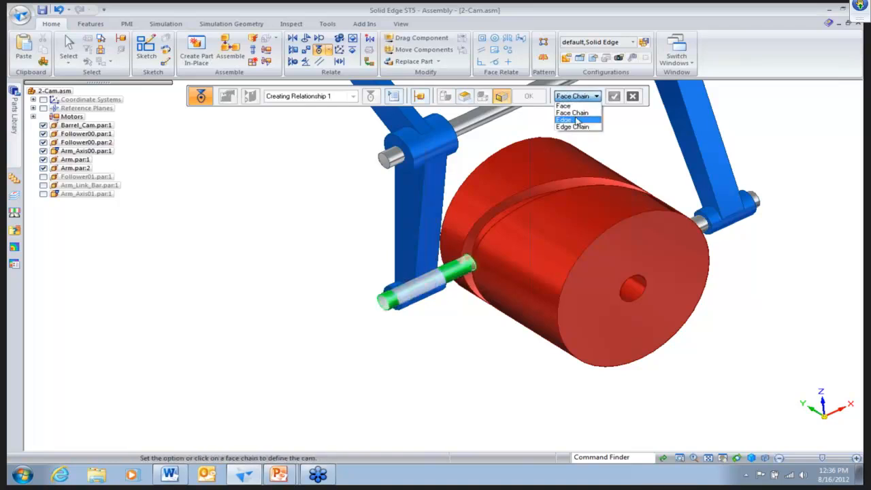
pyautogui.click(572, 126)
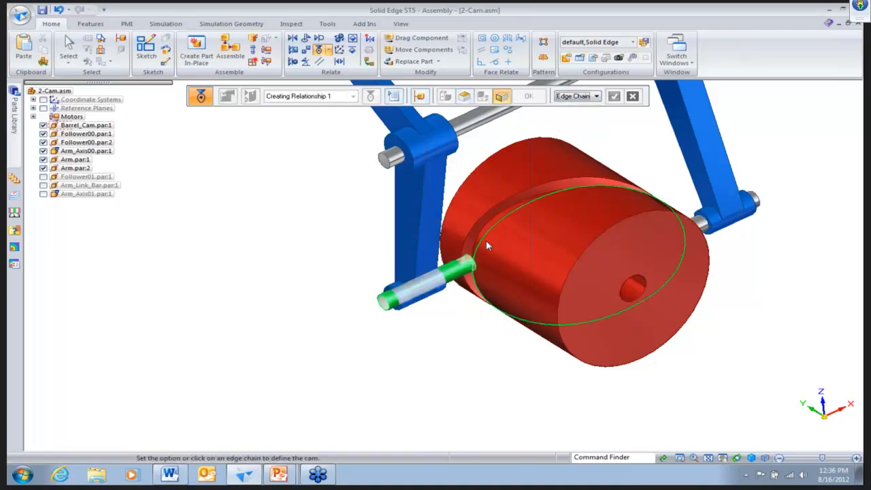
pyautogui.rightClick(479, 364)
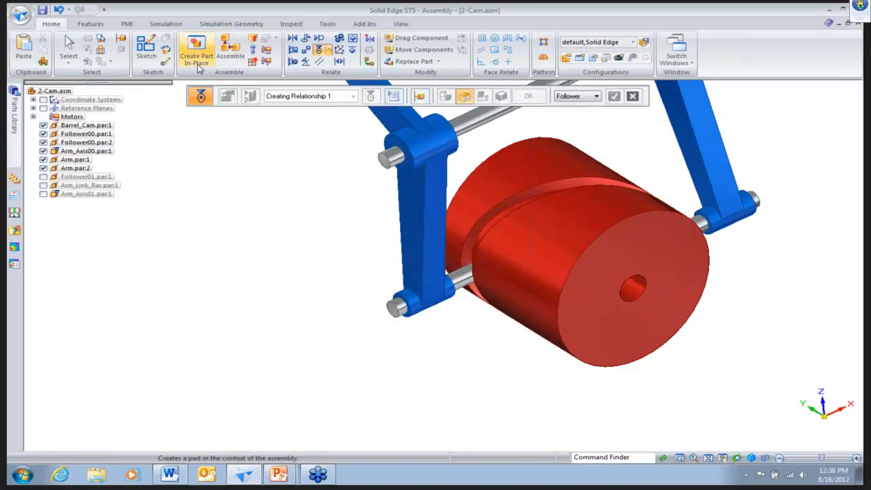
# - Play the Motor 1 animation of the barrel cam, and close 2-Cam.asm to bring up 3-Cam.asm
pyautogui.click(68, 49)
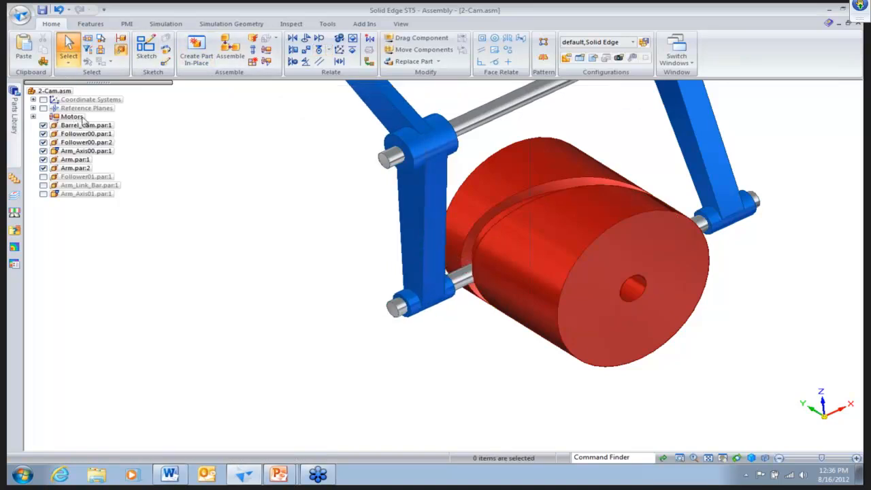
pyautogui.click(268, 63)
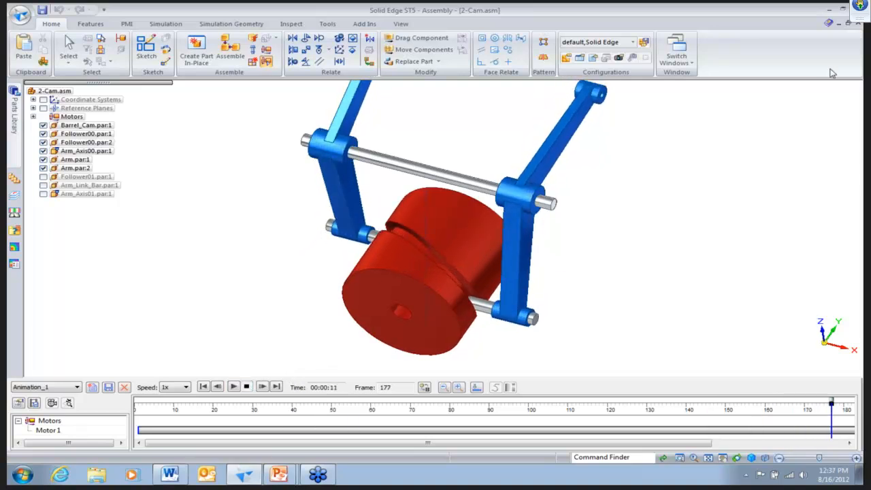
pyautogui.click(858, 24)
pyautogui.click(447, 279)
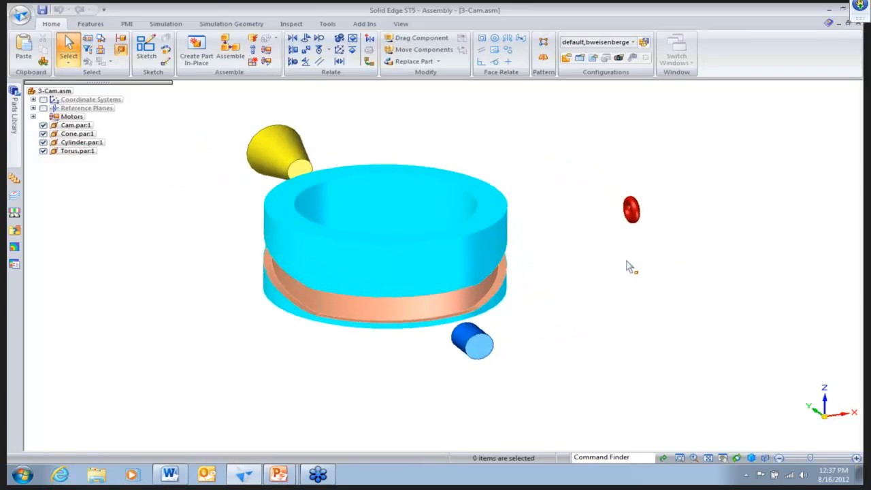
# - Show the coordinate systems and reference planes, and connect the red torus to the Front (xz) plane with a 0.00 mm offset
pyautogui.click(43, 108)
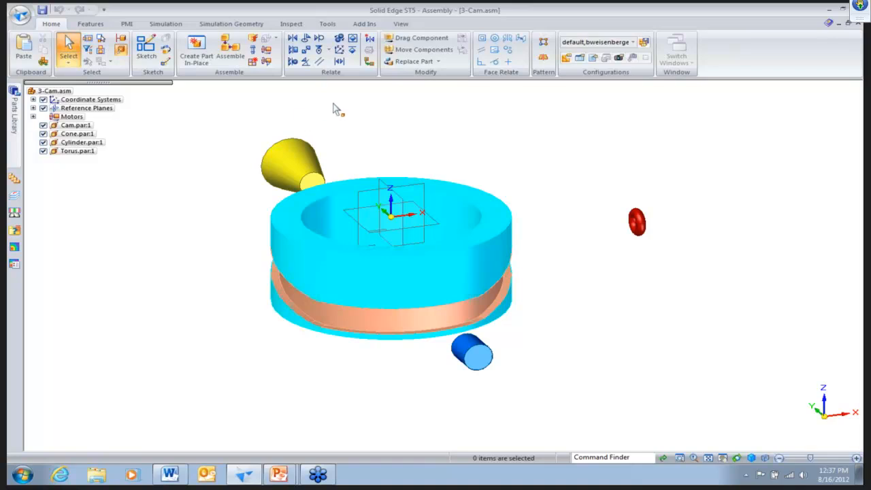
pyautogui.click(305, 49)
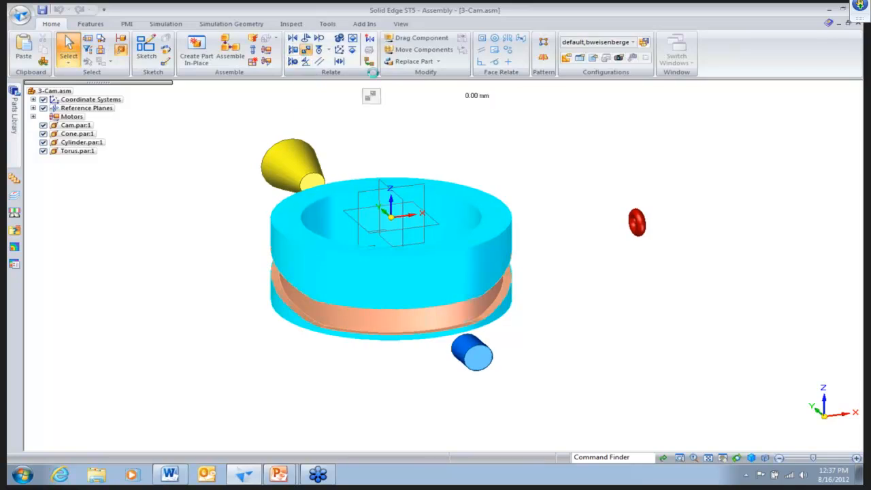
pyautogui.click(633, 230)
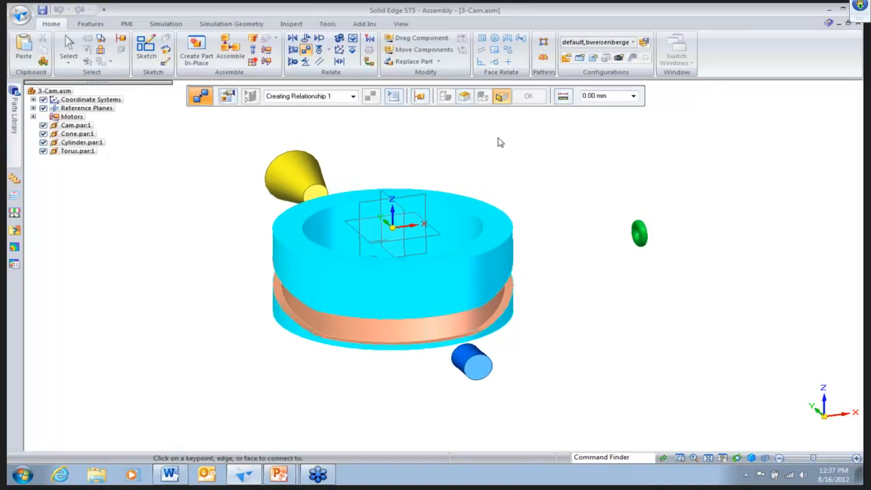
pyautogui.click(34, 109)
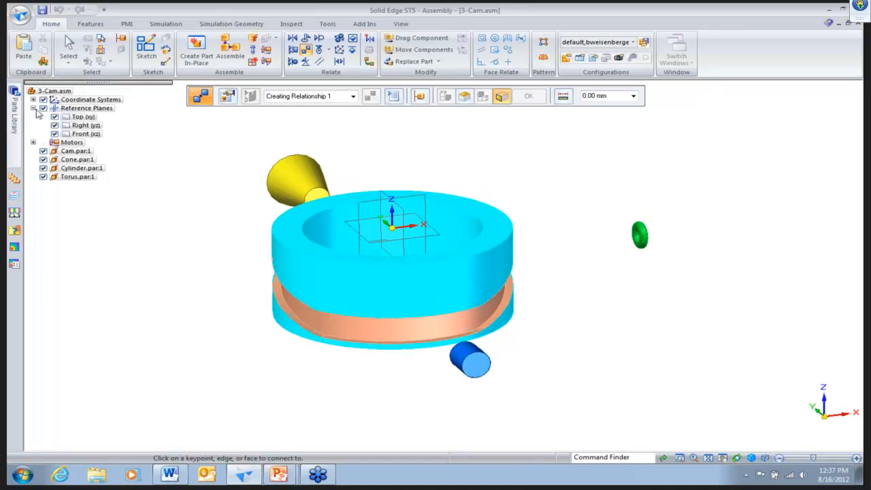
pyautogui.click(76, 135)
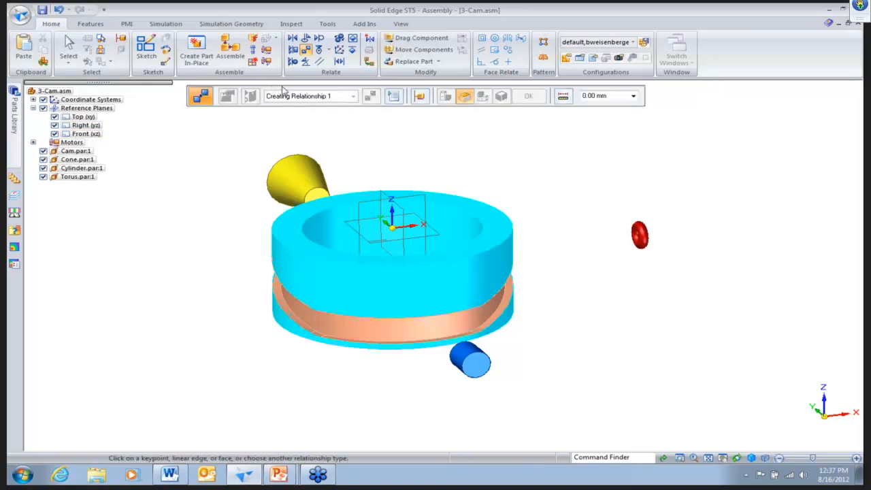
# - Make the red torus's axis parallel to the X axis of the base coordinate system
pyautogui.click(320, 61)
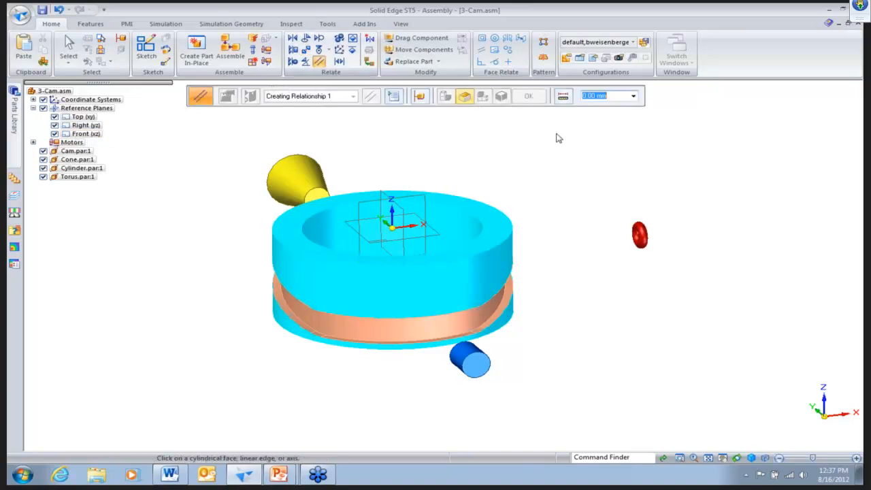
pyautogui.click(638, 238)
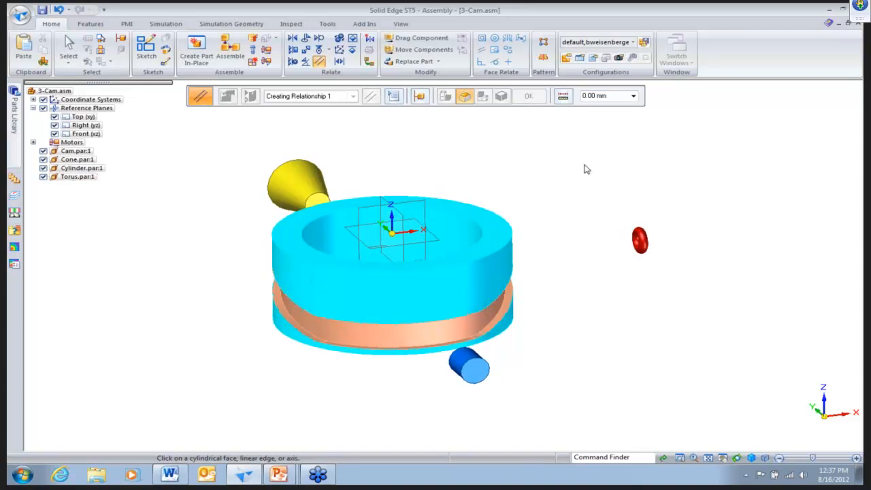
pyautogui.rightClick(415, 236)
pyautogui.click(468, 236)
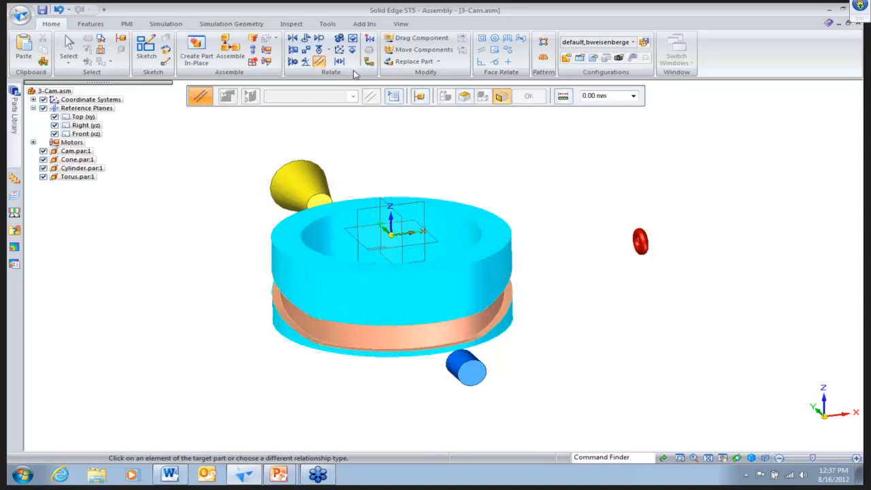
# - Make the red torus tangent to the ring cam's groove floor with a 0.00 mm offset
pyautogui.click(319, 39)
pyautogui.click(644, 238)
pyautogui.moveTo(649, 244); pyautogui.dragTo(486, 295, button='middle')
pyautogui.click(485, 295)
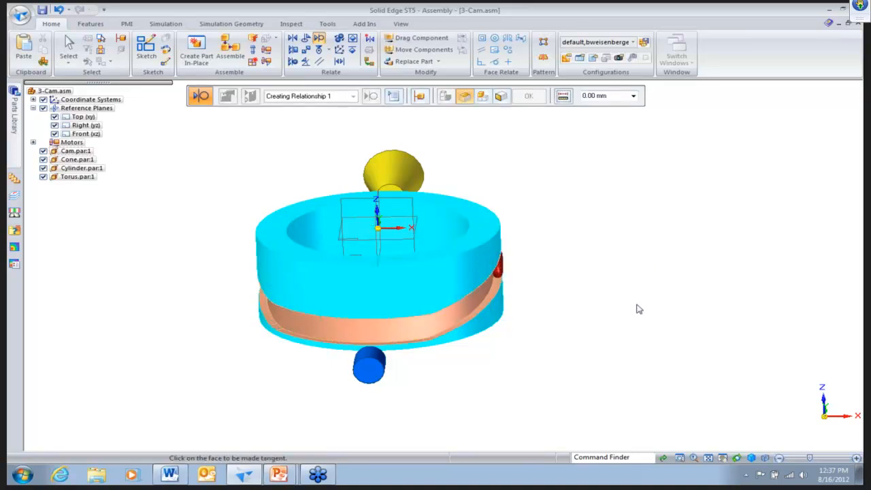
# - Create a cam relationship between the red torus as follower and the groove's outer edge, picked as an Edge Chain
pyautogui.moveTo(636, 307); pyautogui.dragTo(616, 306, button='middle')
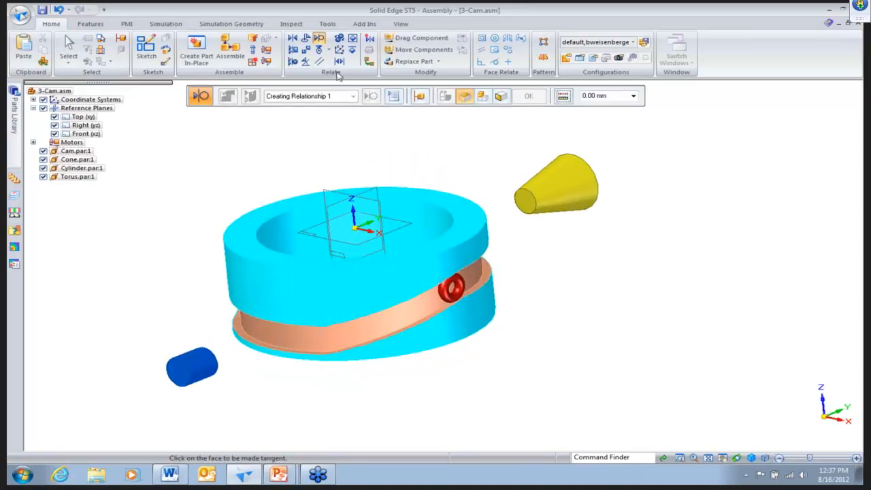
pyautogui.click(319, 50)
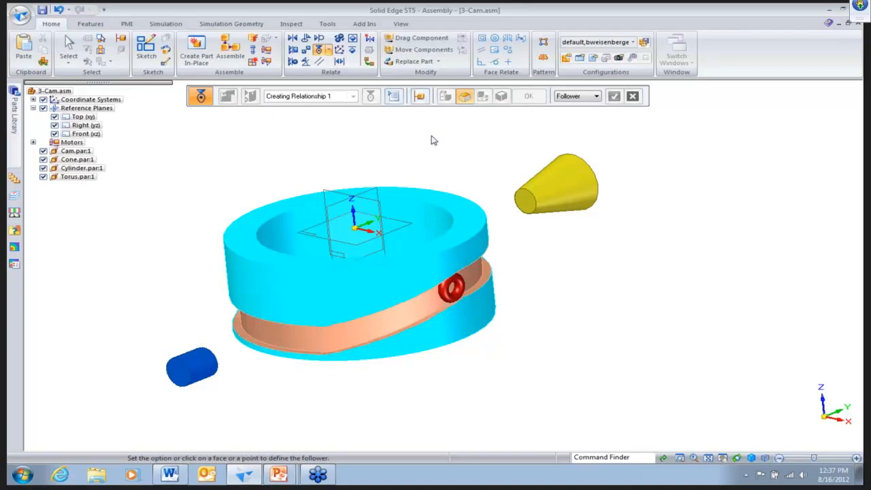
pyautogui.click(451, 288)
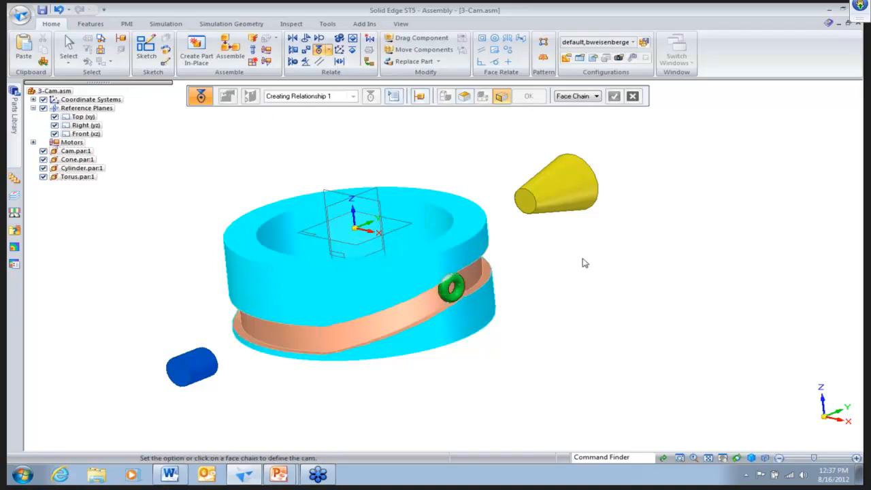
pyautogui.click(577, 99)
pyautogui.click(578, 128)
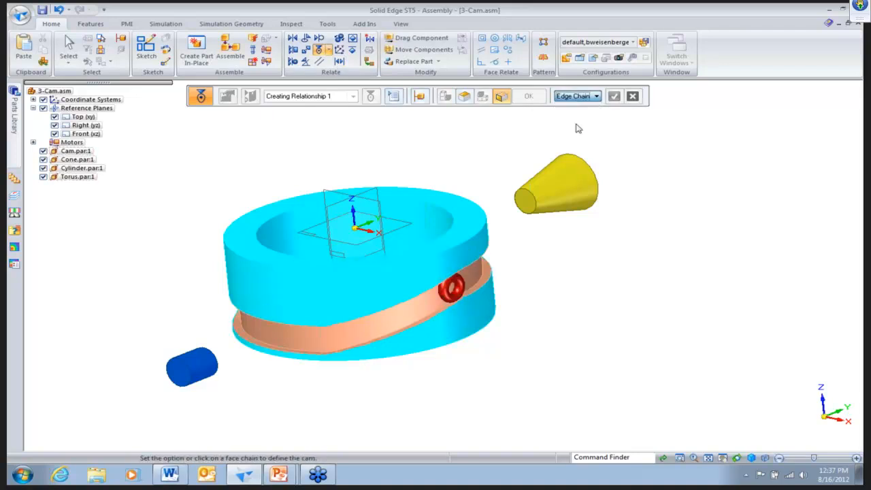
pyautogui.click(487, 285)
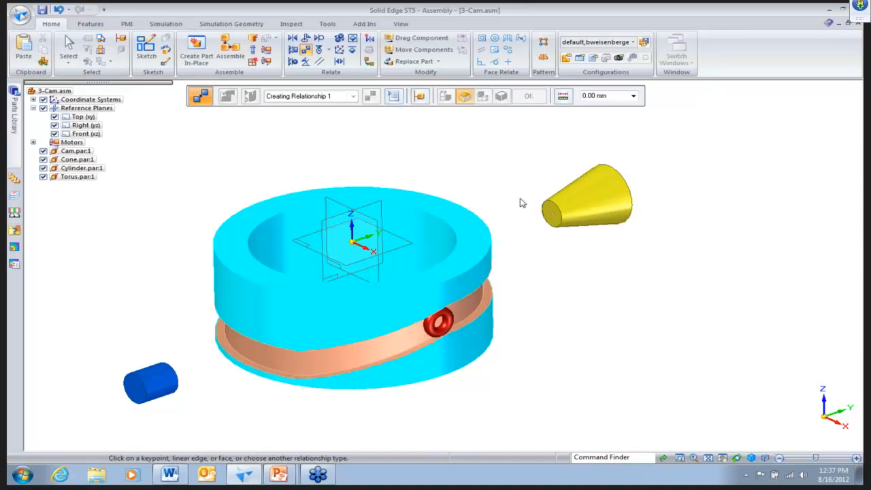
# - Connect the yellow cone's small-end centre to the Right (yz) plane at 0.00 mm and make its axis parallel to the base Y axis
pyautogui.click(90, 127)
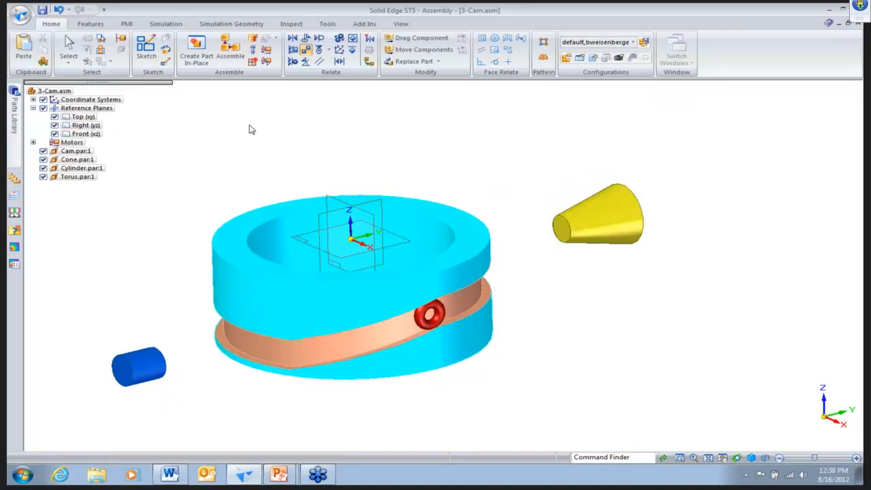
pyautogui.click(318, 62)
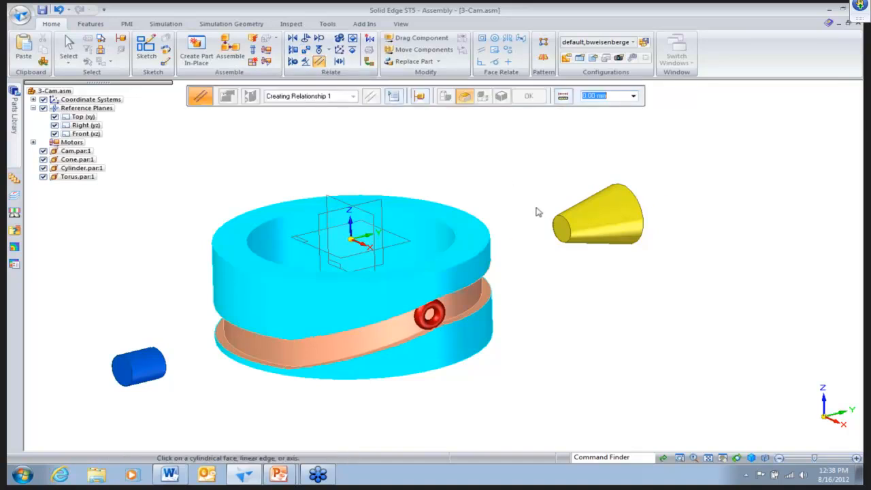
pyautogui.click(574, 234)
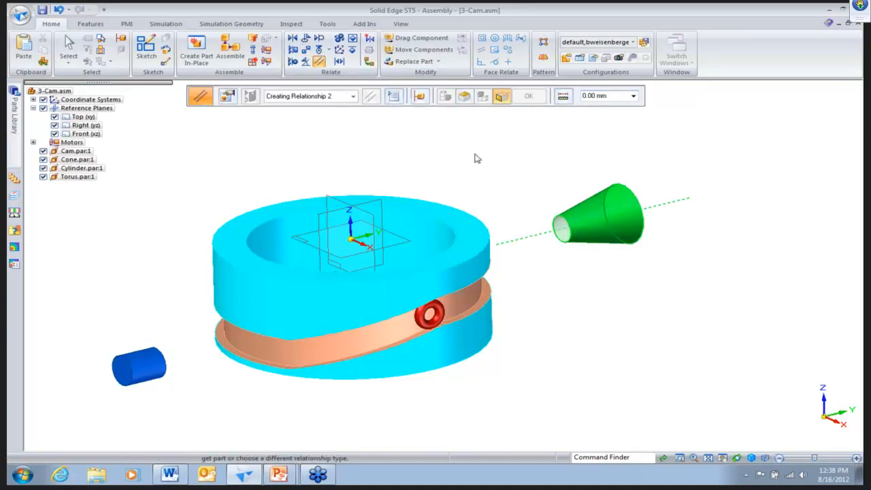
pyautogui.rightClick(368, 244)
pyautogui.click(427, 246)
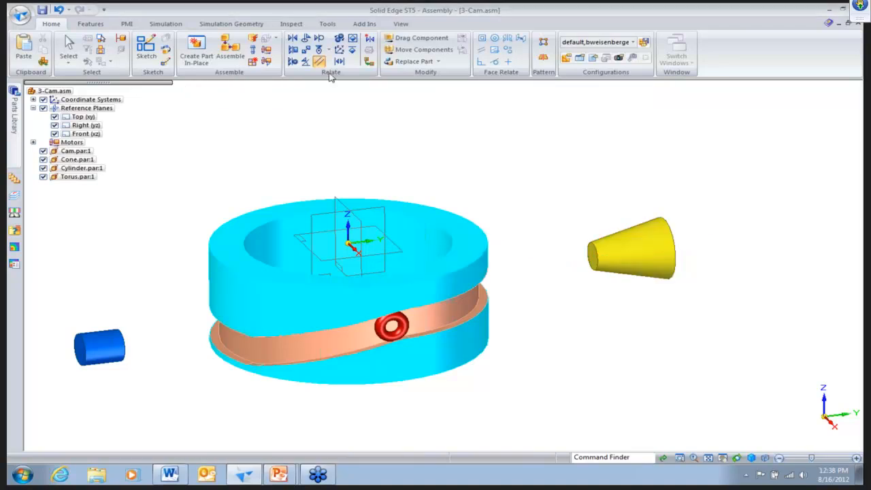
# - Connect the cone's small-end centre to the cam's groove floor, Cylinder (Protrusion 3), with a 0.00 mm offset
pyautogui.click(307, 50)
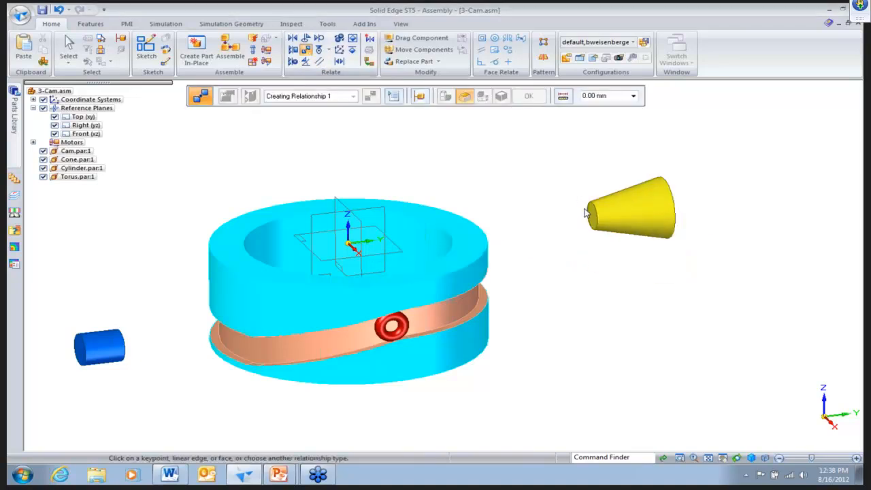
pyautogui.click(590, 216)
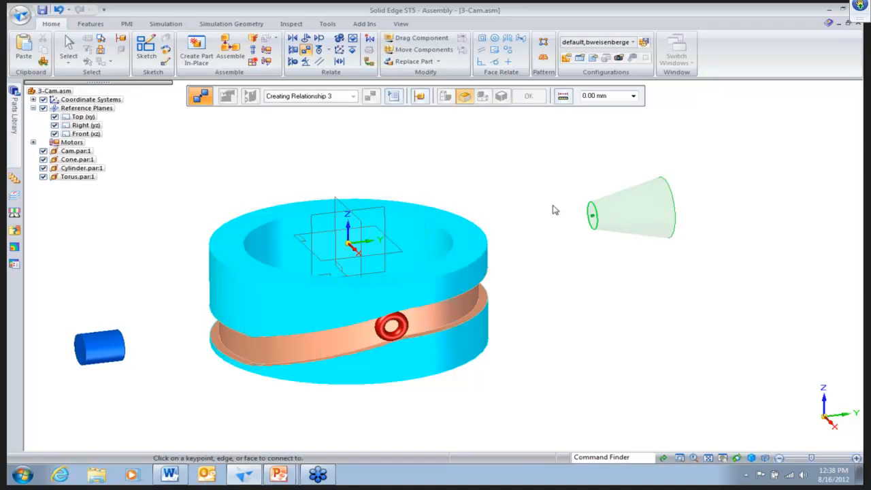
pyautogui.rightClick(476, 294)
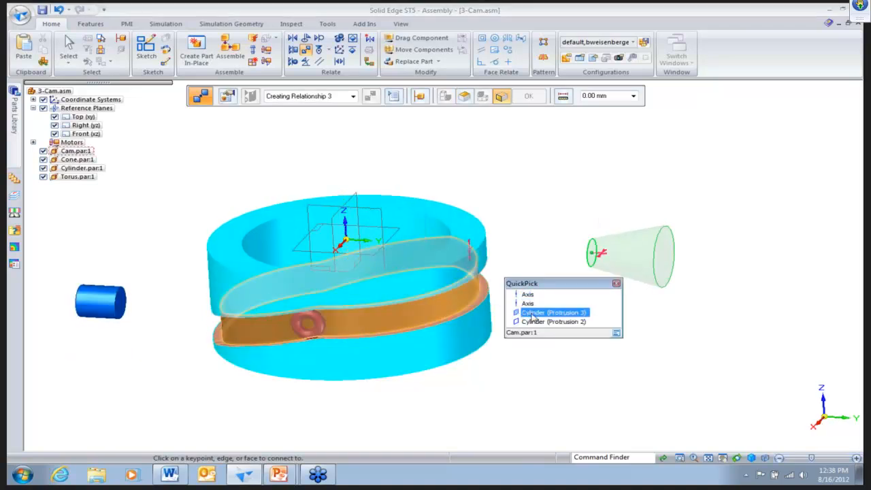
pyautogui.click(533, 314)
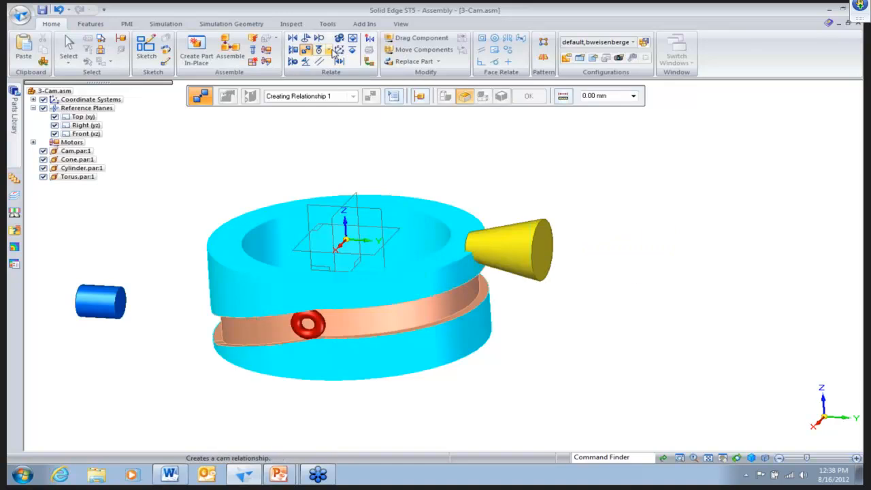
# - Try to create a cam relationship between the cone and the groove's outer edge chain, and undo the cone's groove-floor connection
pyautogui.click(474, 242)
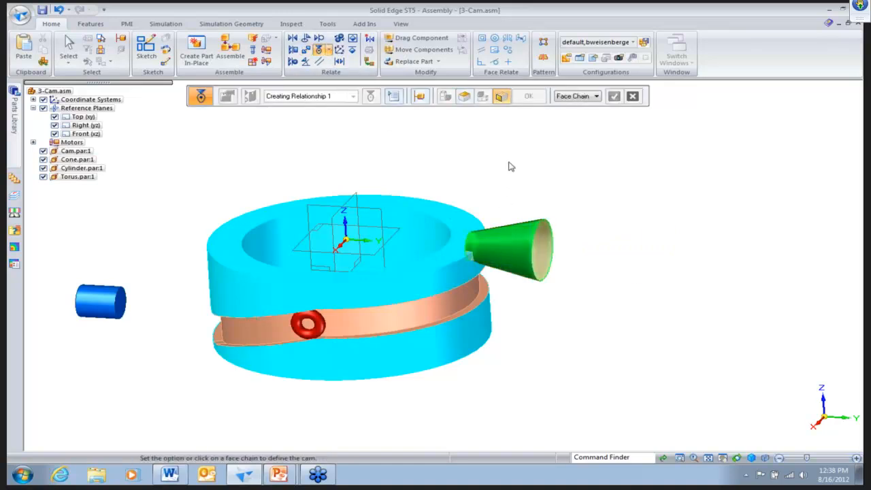
pyautogui.click(578, 95)
pyautogui.click(578, 127)
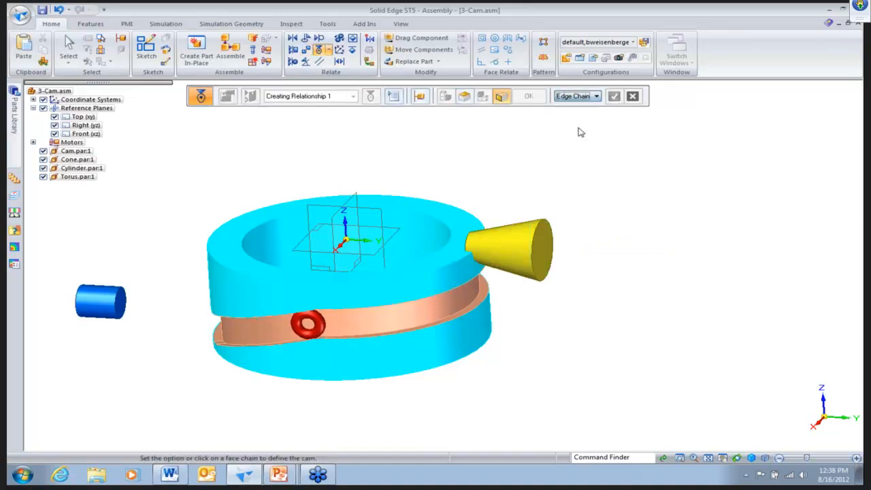
pyautogui.click(488, 297)
pyautogui.click(544, 262)
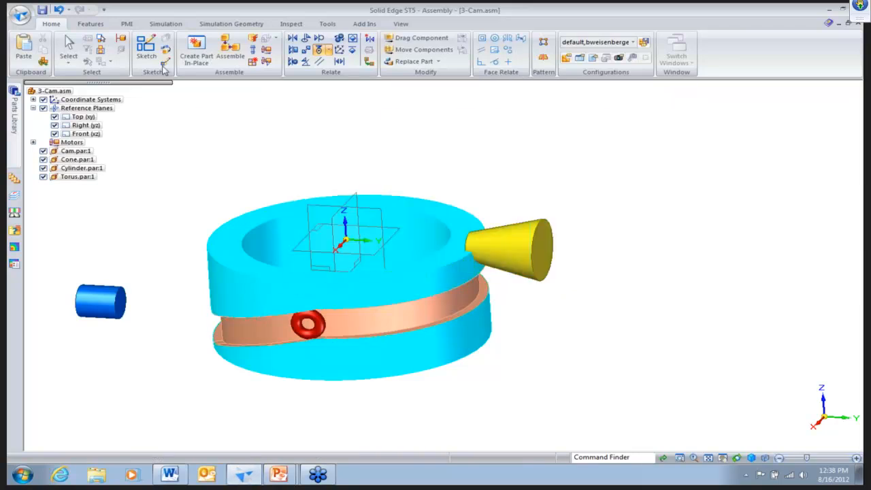
pyautogui.click(58, 9)
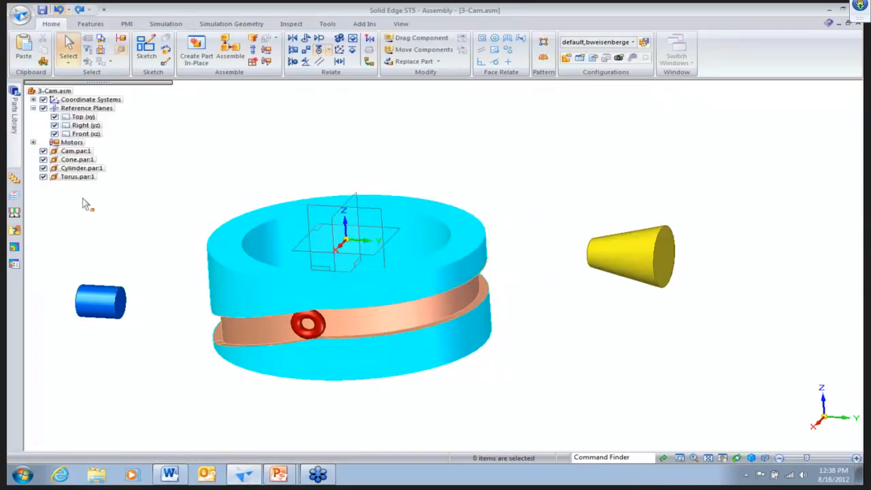
# - Change the cone's parallel relationship to the Base axis from a fixed to a floating offset
pyautogui.click(75, 159)
pyautogui.click(39, 417)
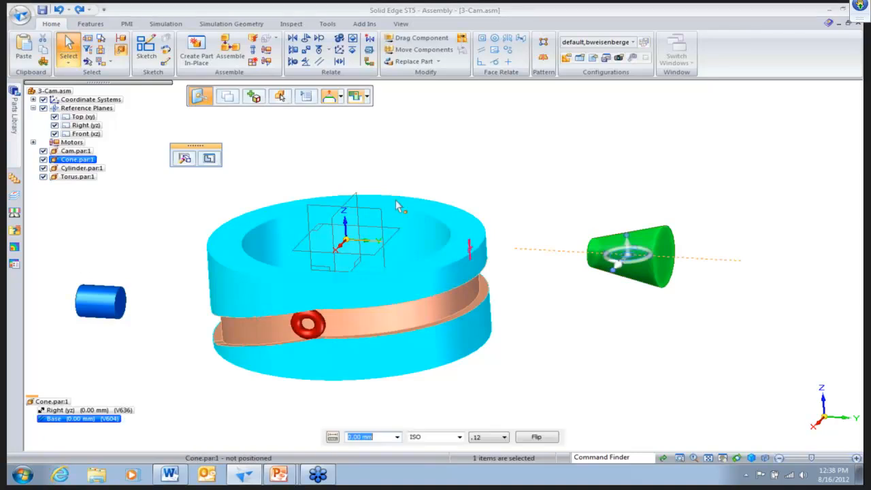
pyautogui.click(334, 438)
pyautogui.click(355, 429)
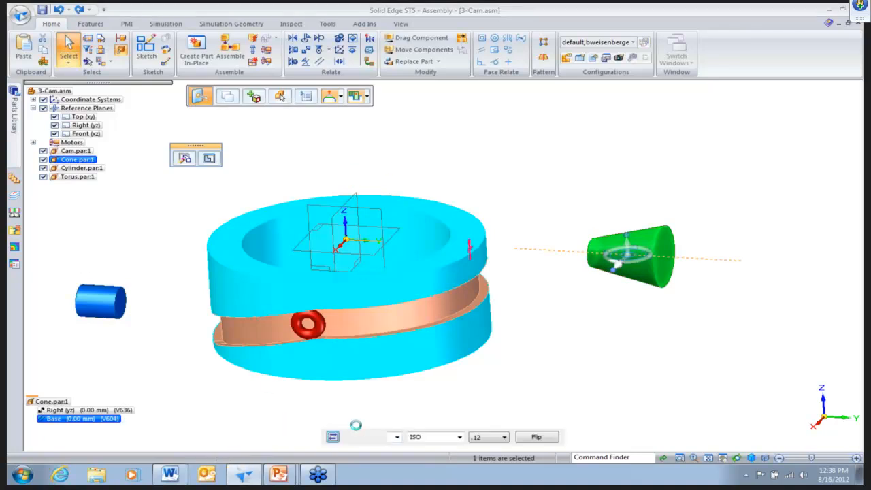
# - Reconnect the cone's small-end centre to the groove floor, Cylinder (Protrusion 3), with a 0.00 mm offset
pyautogui.click(306, 50)
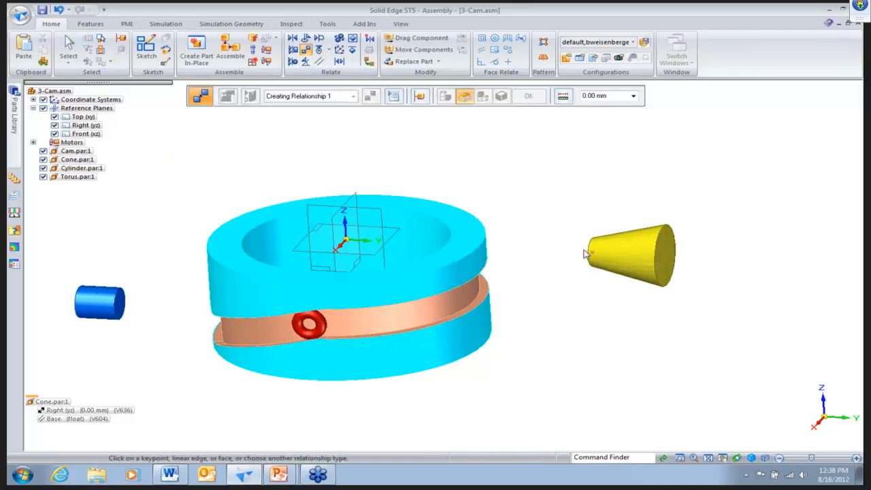
pyautogui.click(589, 255)
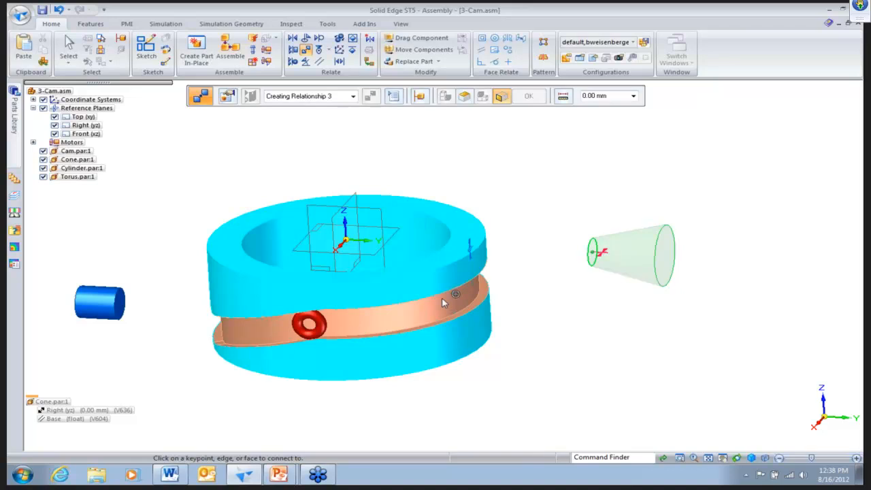
pyautogui.moveTo(444, 299); pyautogui.dragTo(471, 289, button='middle')
pyautogui.rightClick(474, 295)
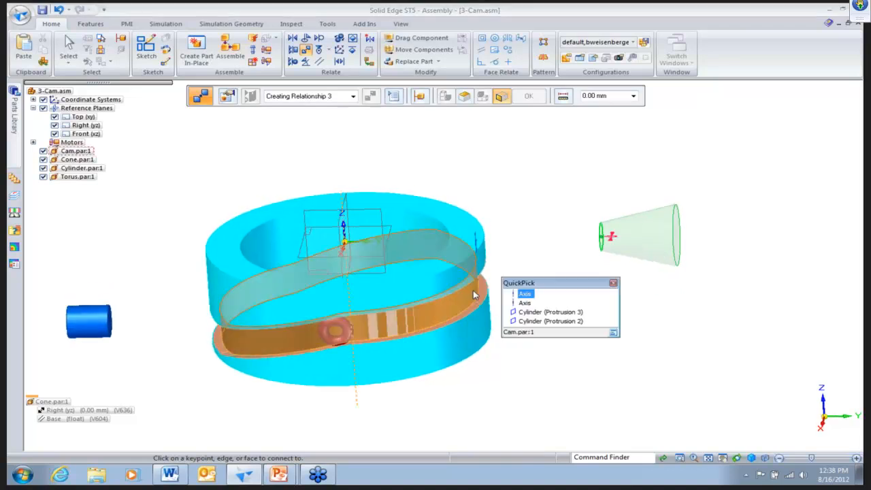
pyautogui.click(521, 312)
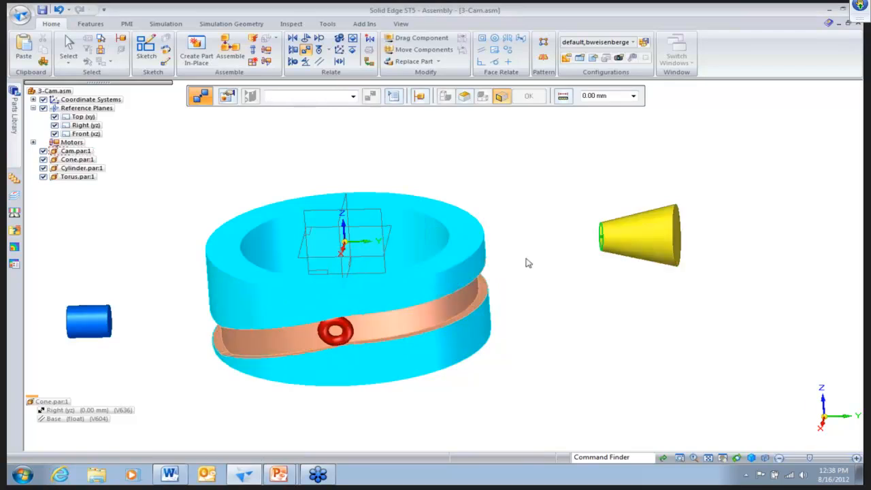
# - Create a cam relationship with the cone's conical face as Follower and the groove's outer edge, picked as an Edge Chain
pyautogui.click(318, 51)
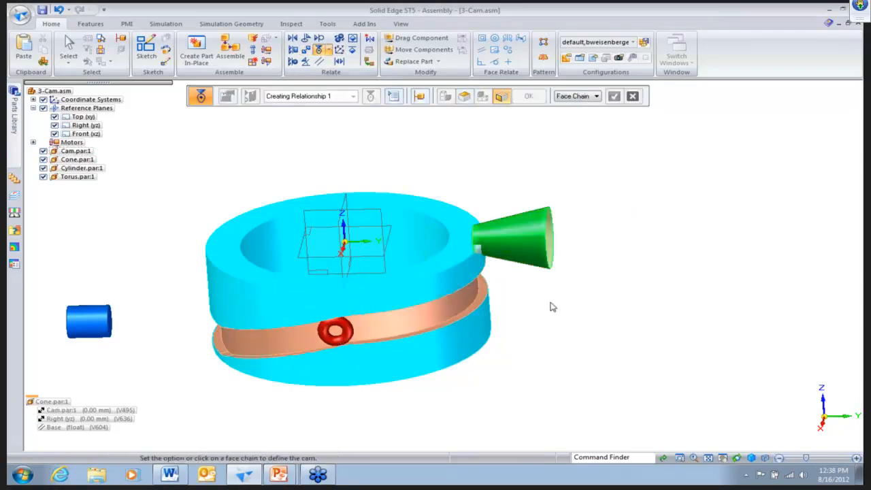
pyautogui.click(585, 96)
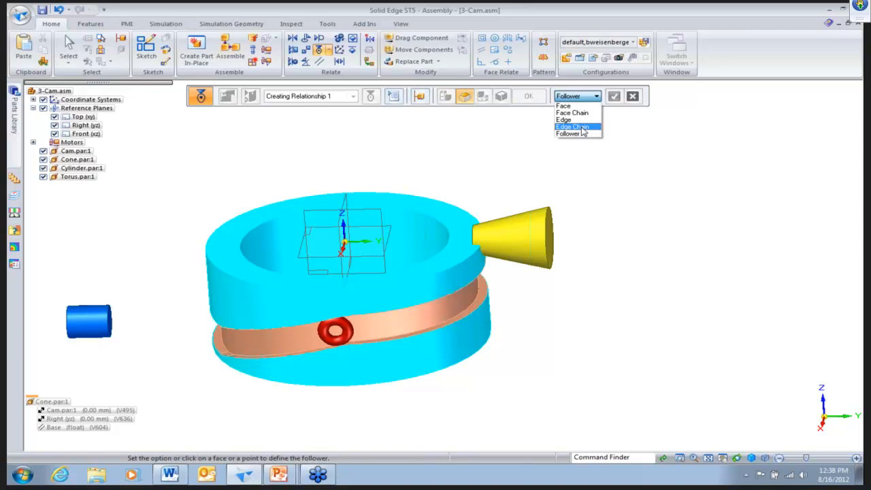
pyautogui.click(578, 133)
pyautogui.click(521, 225)
pyautogui.click(582, 96)
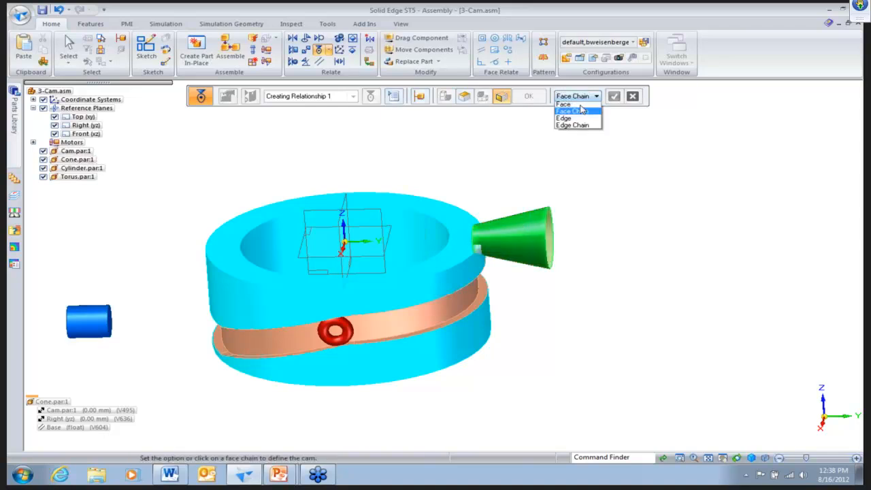
pyautogui.click(578, 125)
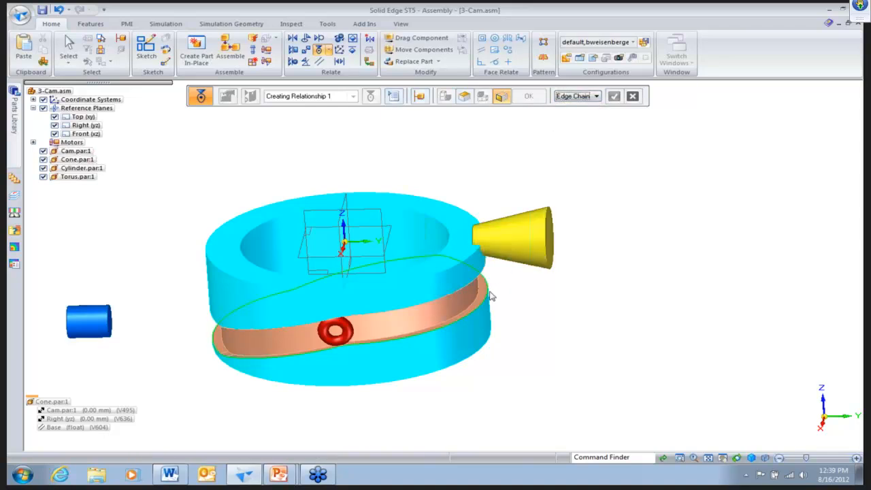
pyautogui.click(490, 296)
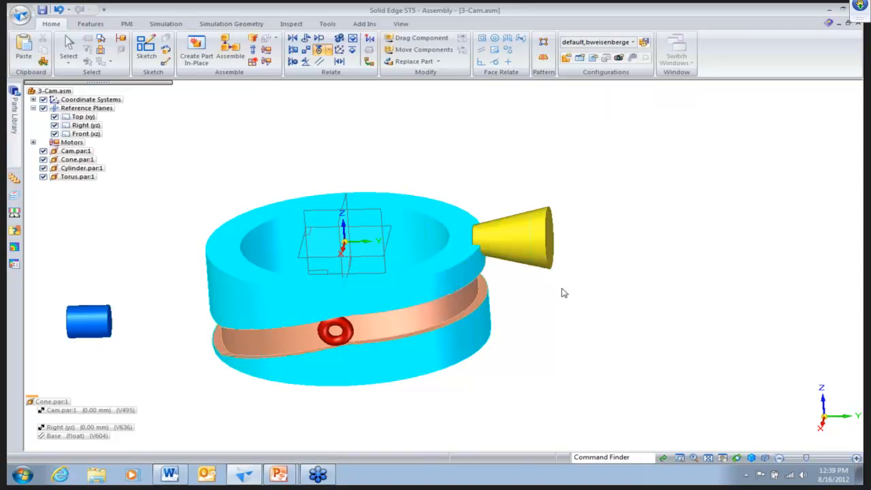
# - Play the Motor 1 animation of the ring cam at 0.5x speed
pyautogui.click(266, 61)
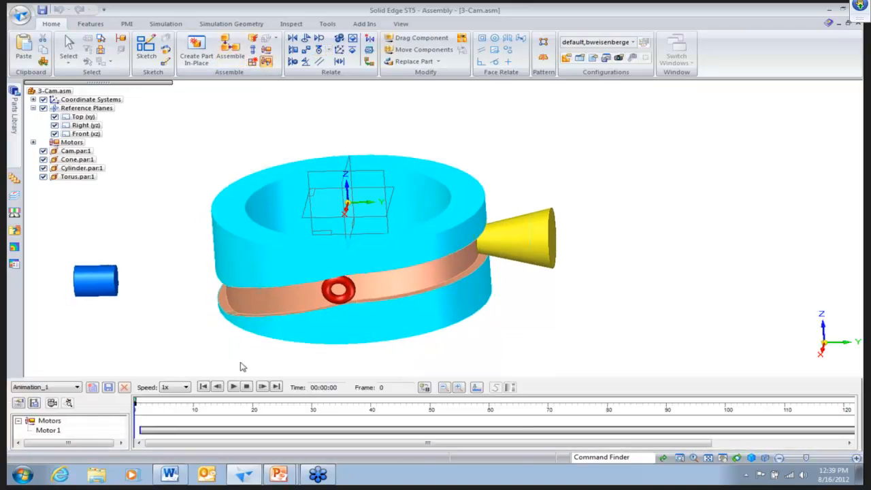
pyautogui.click(178, 387)
pyautogui.click(176, 418)
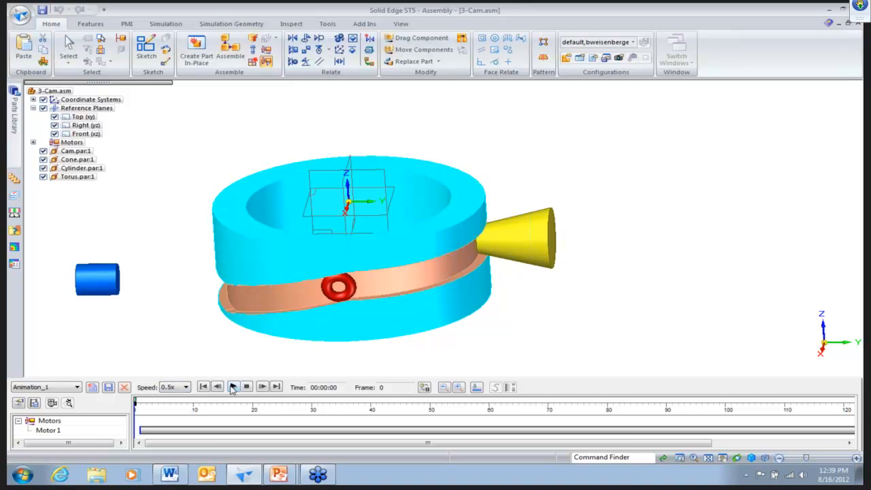
pyautogui.click(233, 386)
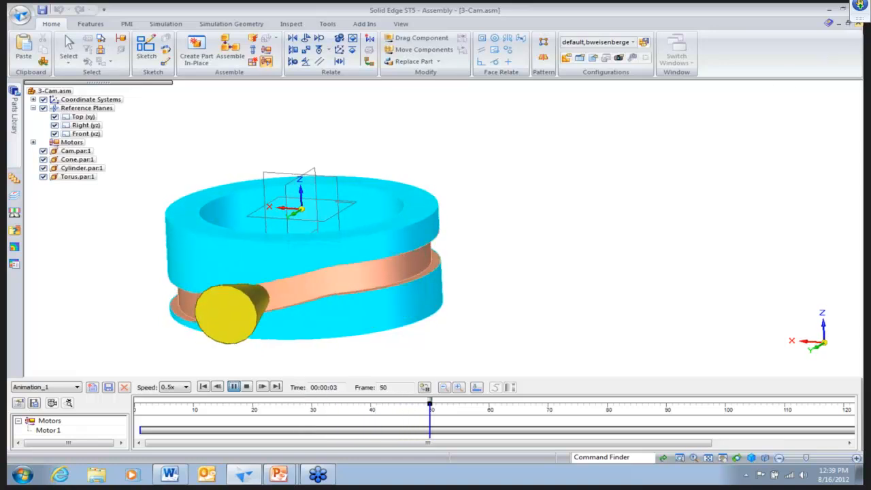
# - Close the 3-Cam assembly
pyautogui.click(461, 282)
pyautogui.click(460, 264)
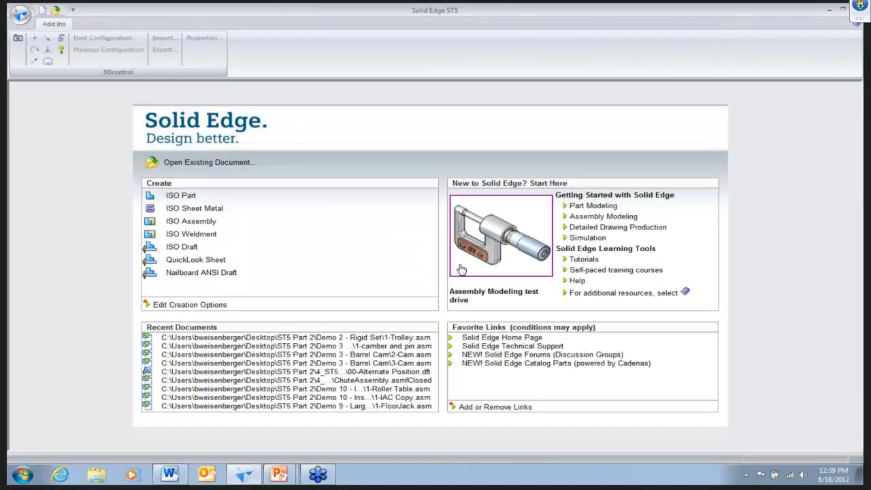
# - Switch to the ST5 part 1 PowerPoint slide show and advance to the Large Assembly Modes slide
pyautogui.moveTo(278, 474)
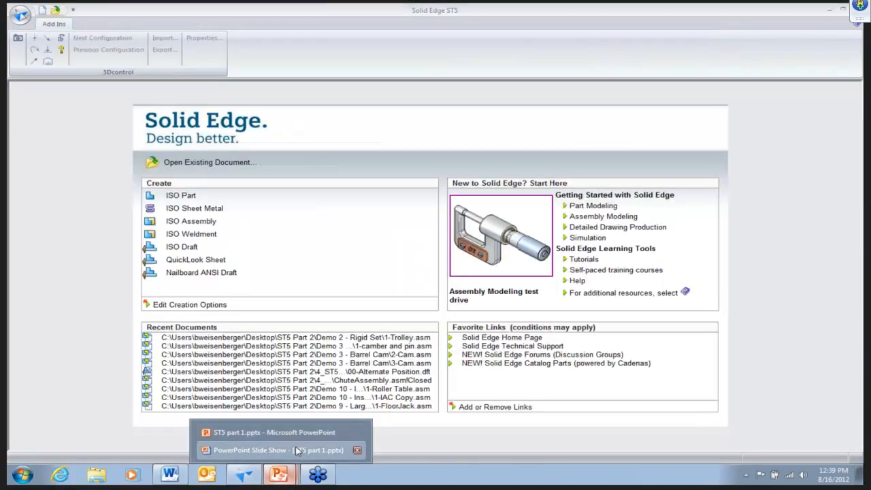
pyautogui.click(297, 449)
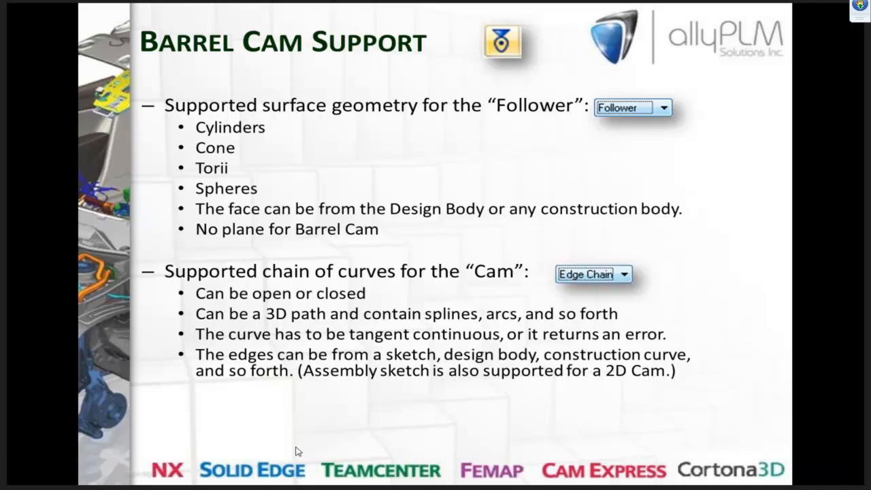
pyautogui.click(298, 451)
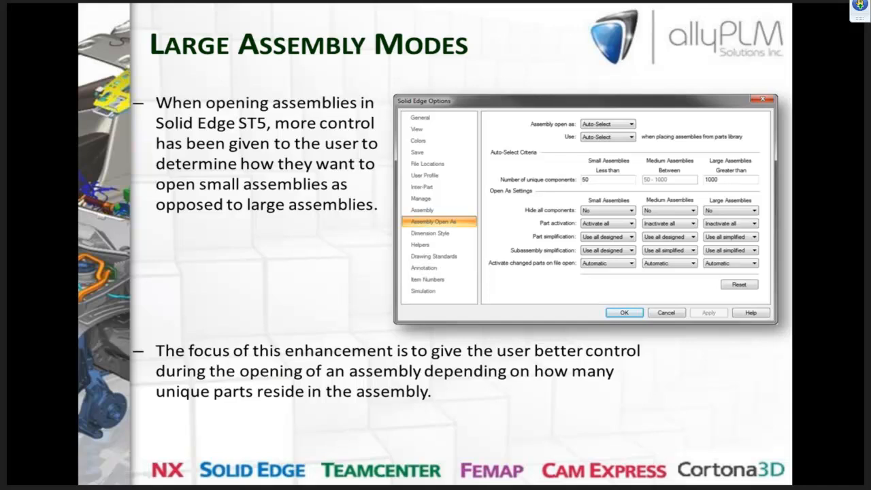
pyautogui.press('super')
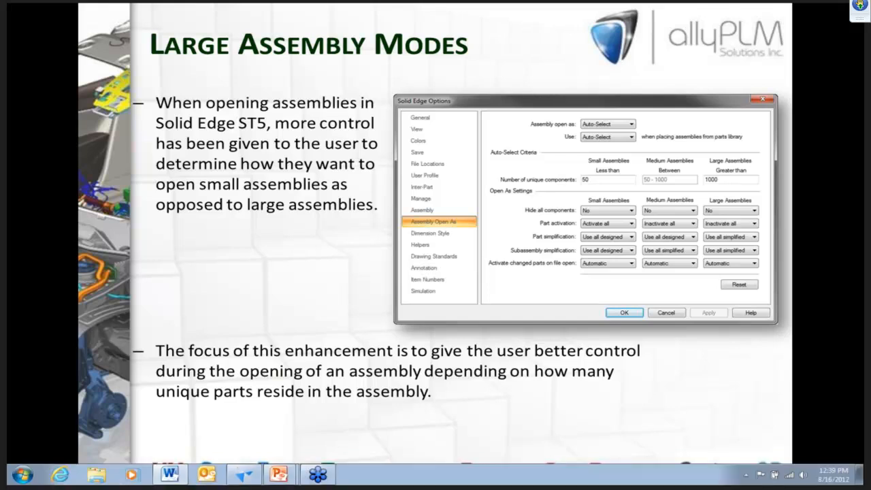
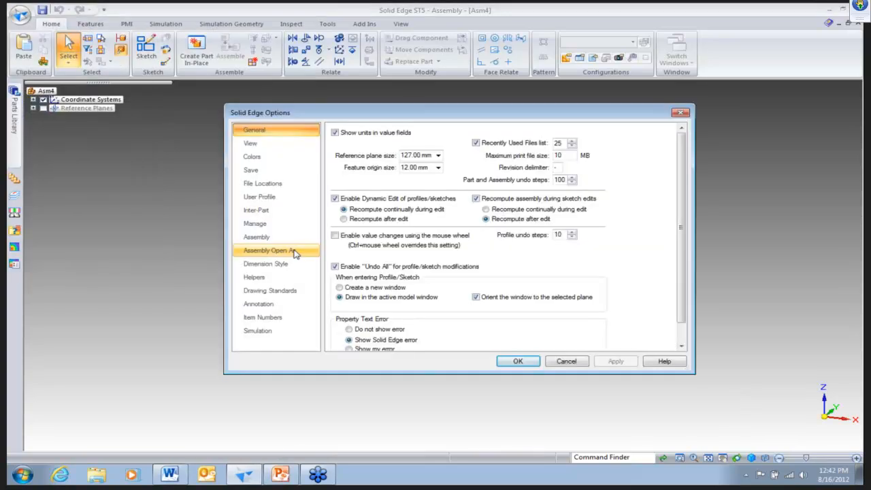
# - In the Assembly Open As options, set small assemblies to less than 25 unique components and large assemblies to greater than 500
pyautogui.click(294, 251)
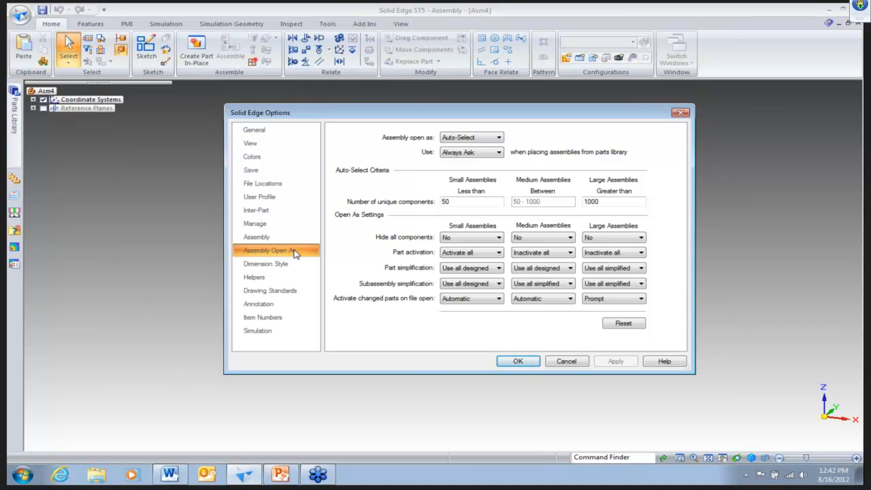
pyautogui.click(467, 199)
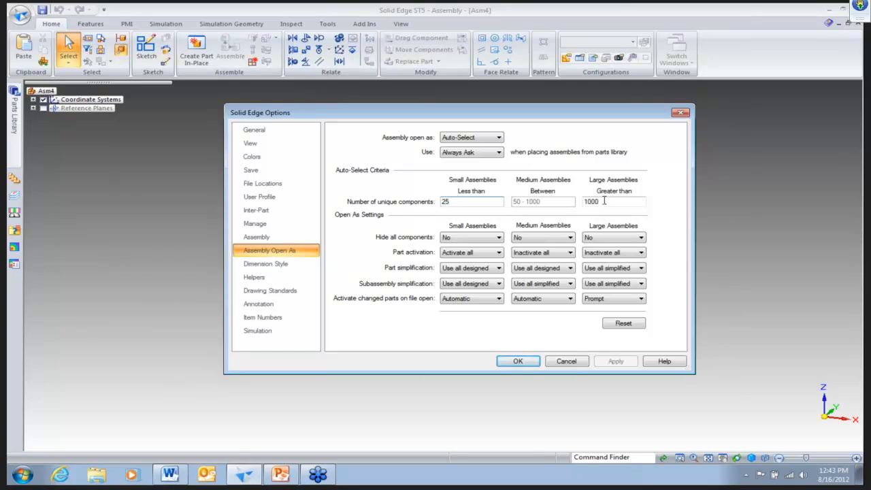
pyautogui.doubleClick(632, 201)
pyautogui.write('5')
pyautogui.click(498, 201)
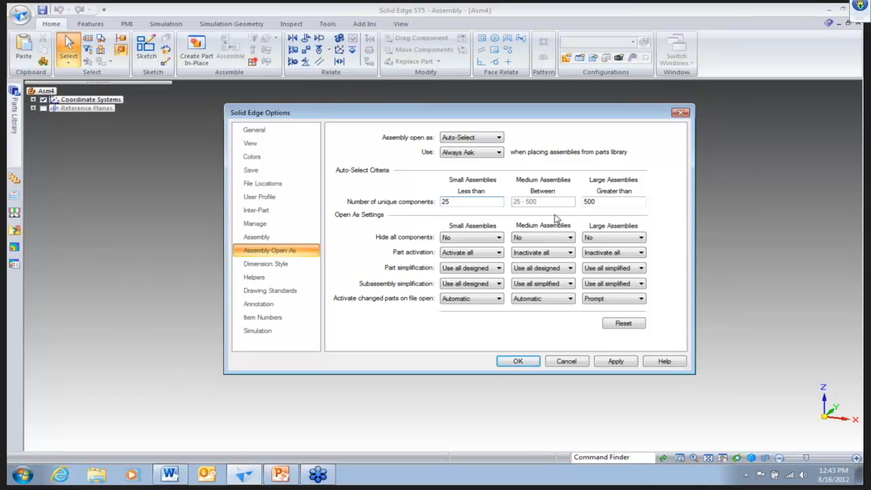
# - Set Hide all components to Yes for medium assemblies and accept the options
pyautogui.click(544, 238)
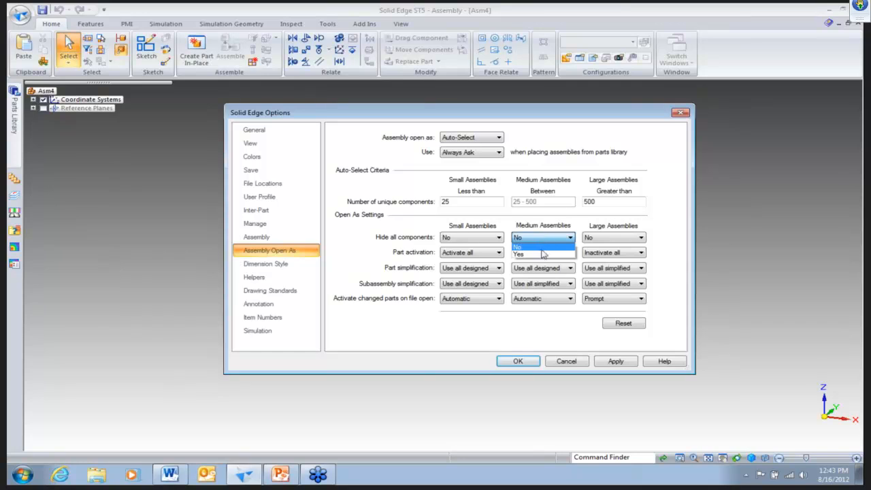
pyautogui.click(545, 254)
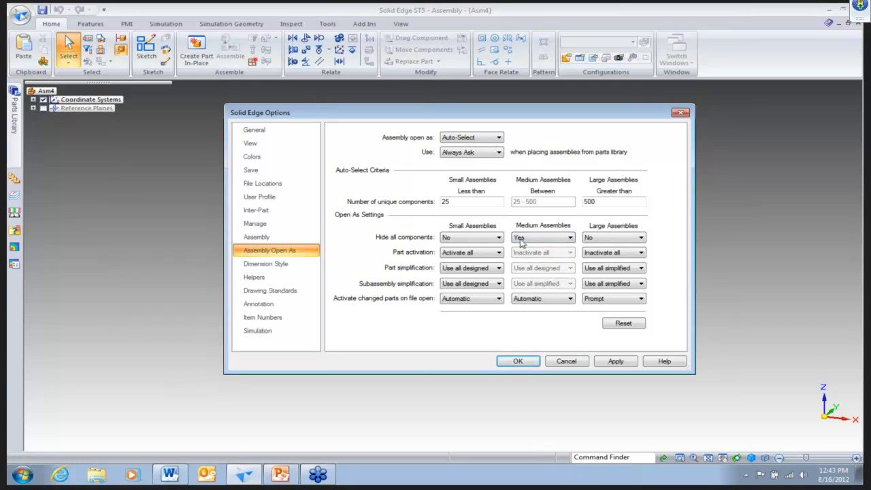
pyautogui.click(533, 363)
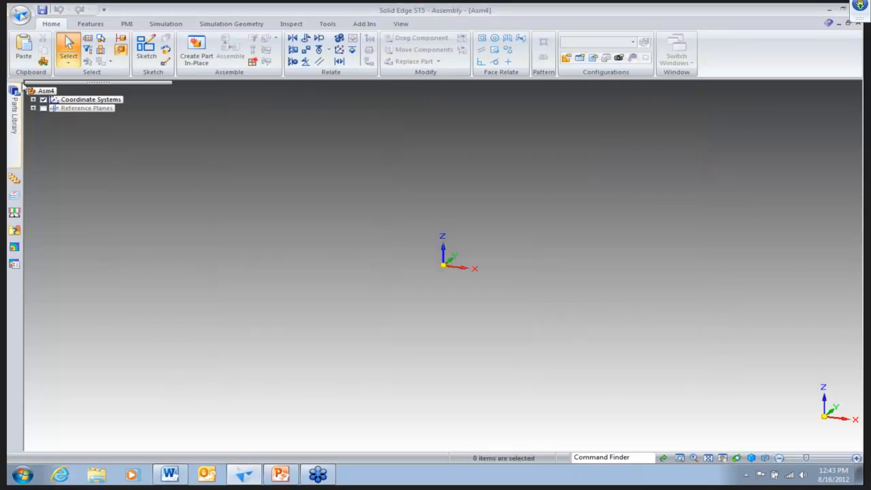
# - Open 1-FloorJack.asm from the Demo 9 - Large Assembly Modes folder using Auto-Select, and close it again
pyautogui.click(19, 14)
pyautogui.press('Escape')
pyautogui.hotkey('ctrl', 'o')
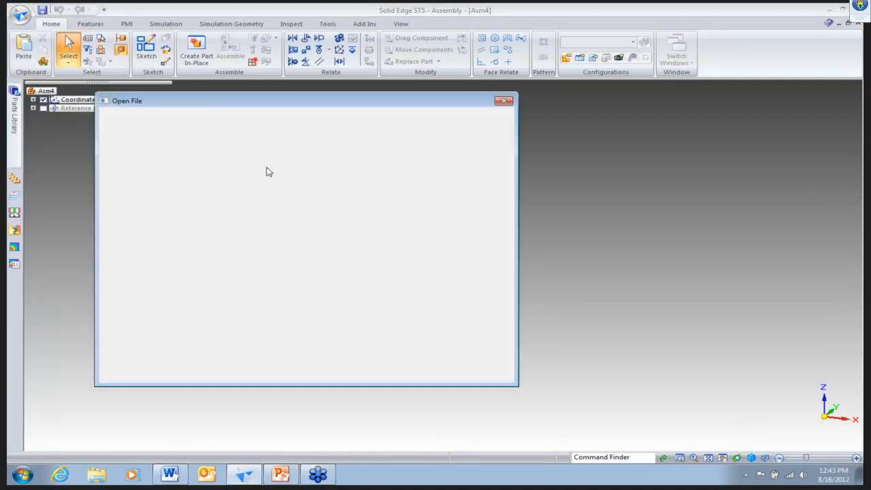
pyautogui.click(301, 118)
pyautogui.doubleClick(191, 177)
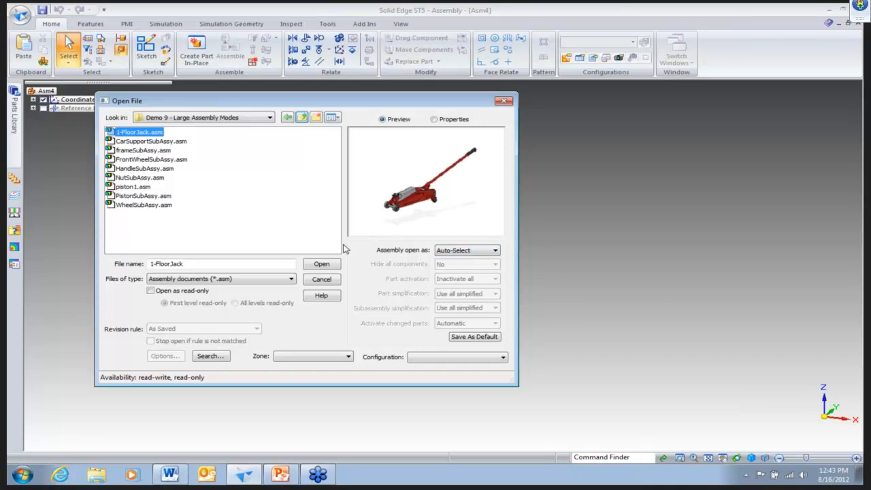
pyautogui.click(327, 265)
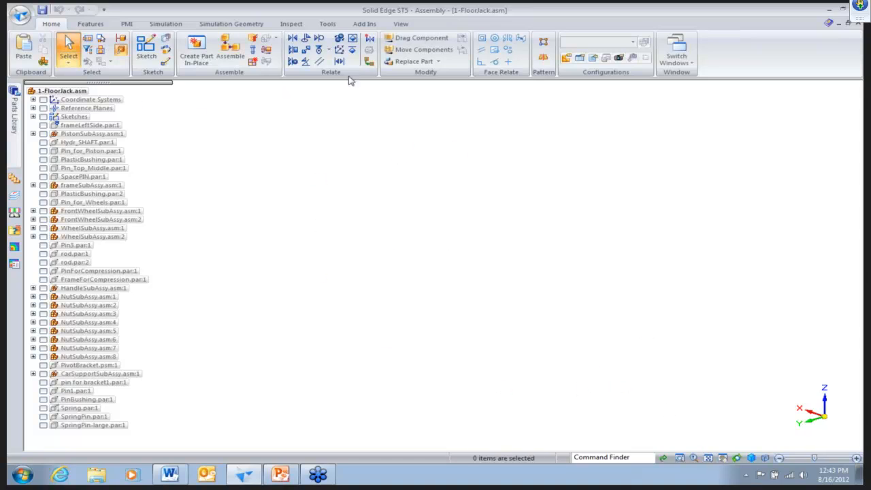
pyautogui.click(857, 22)
pyautogui.click(407, 281)
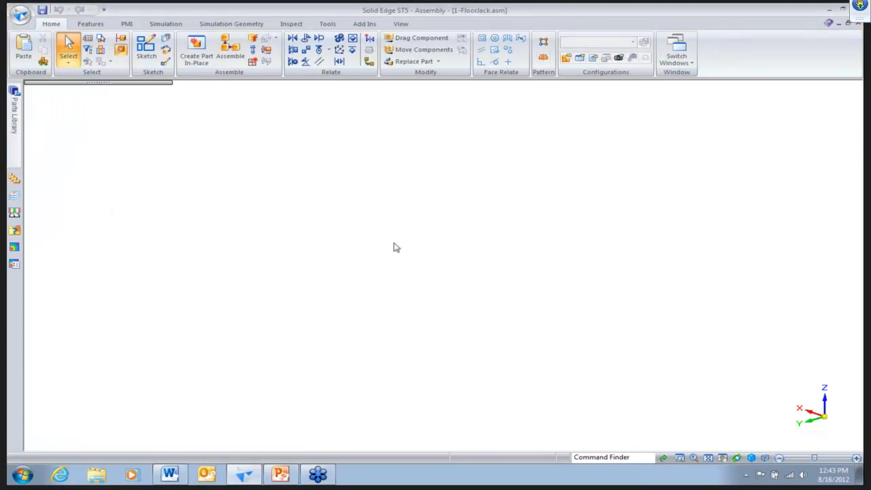
# - Set the small-assembly limit to 50, the large-assembly limit to 1000 and Hide all components for medium assemblies to No
pyautogui.click(20, 14)
pyautogui.click(53, 281)
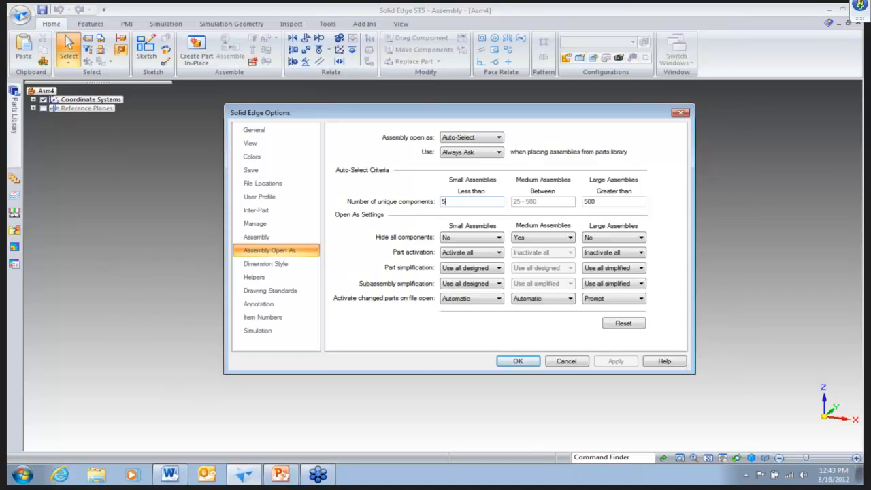
pyautogui.doubleClick(629, 205)
pyautogui.write('1000')
pyautogui.click(553, 238)
pyautogui.click(544, 253)
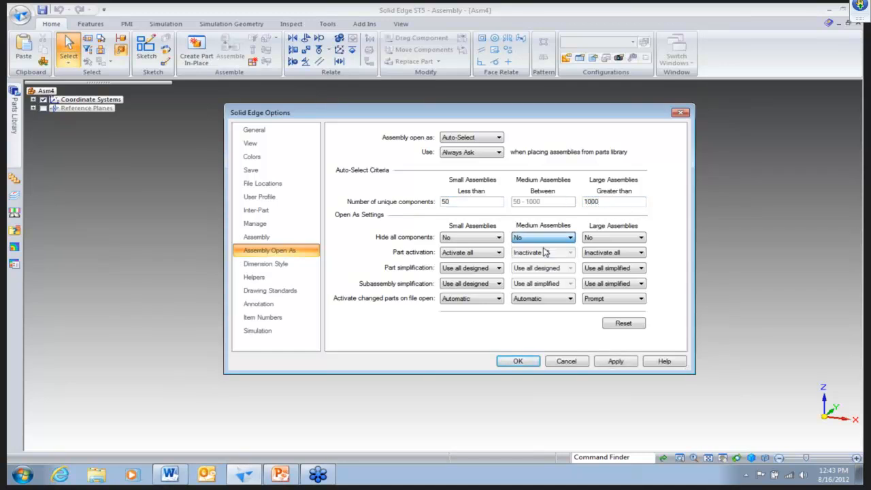
pyautogui.click(516, 362)
# - Reopen 1-FloorJack.asm with the Auto-Select open mode
pyautogui.click(20, 15)
pyautogui.click(40, 57)
pyautogui.click(125, 134)
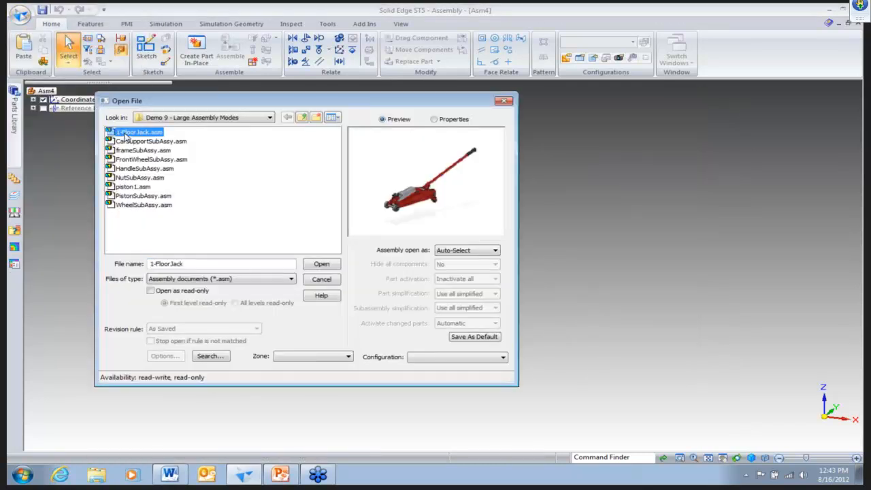
pyautogui.doubleClick(124, 134)
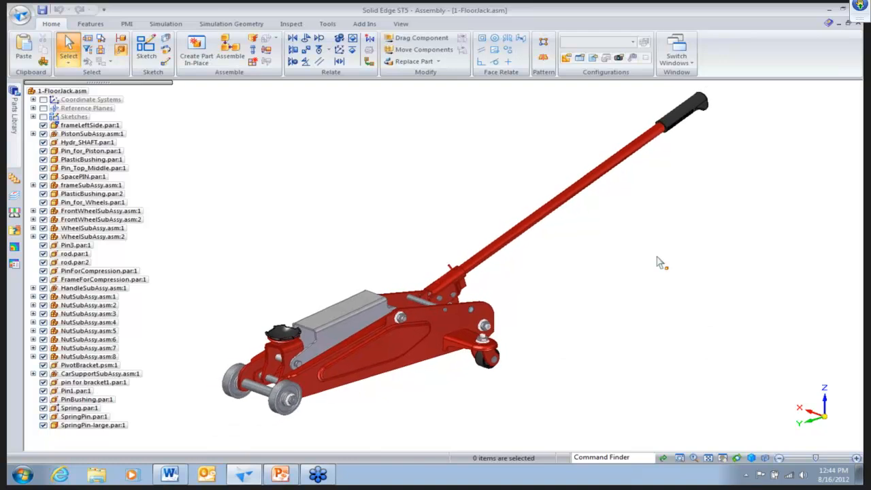
# - Review the Small Assembly open settings and the available configurations for 1-FloorJack.asm without opening the file
pyautogui.click(20, 15)
pyautogui.click(48, 66)
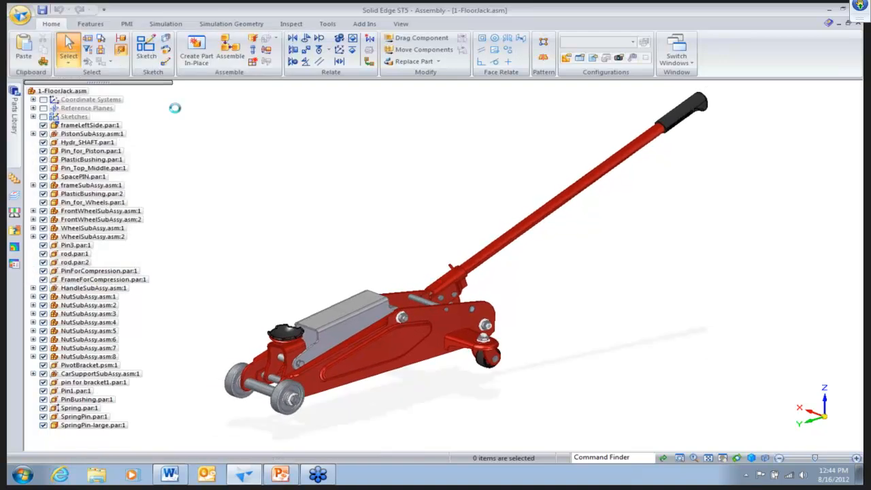
pyautogui.click(138, 132)
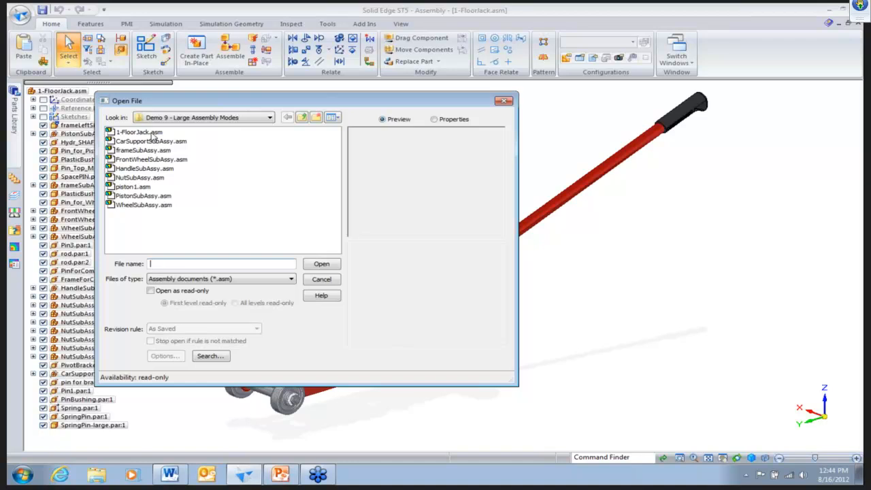
pyautogui.click(454, 251)
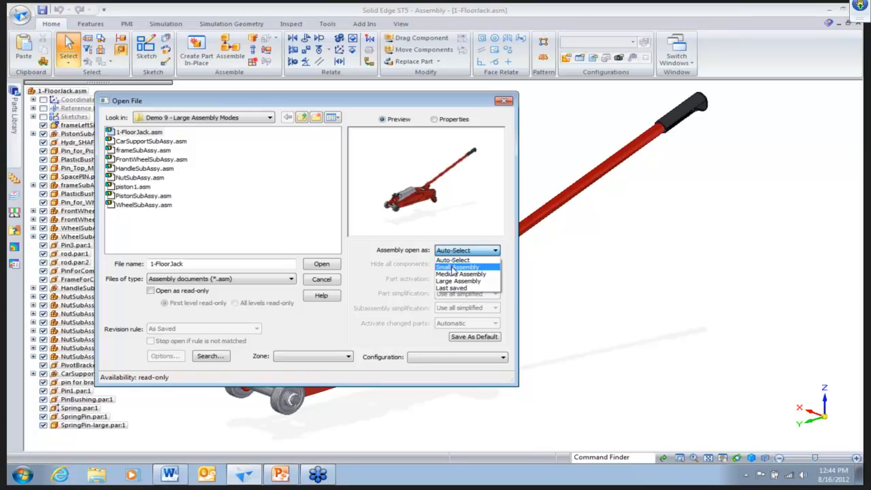
pyautogui.click(453, 267)
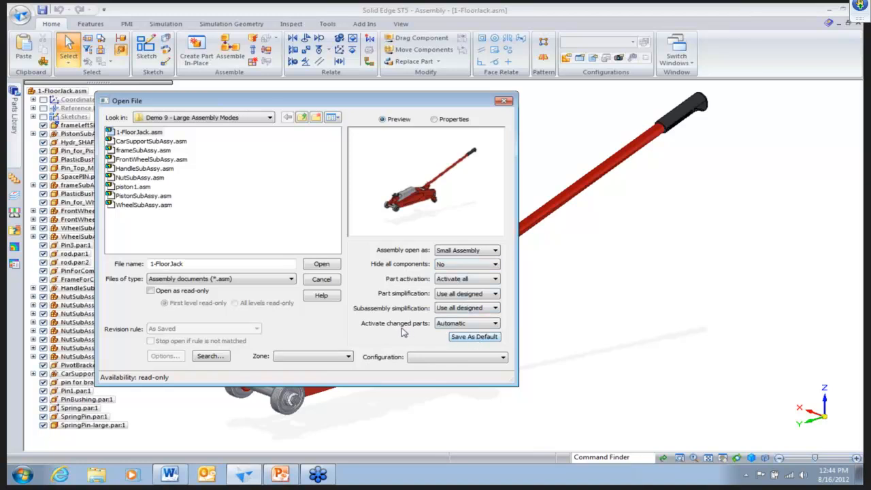
pyautogui.click(421, 357)
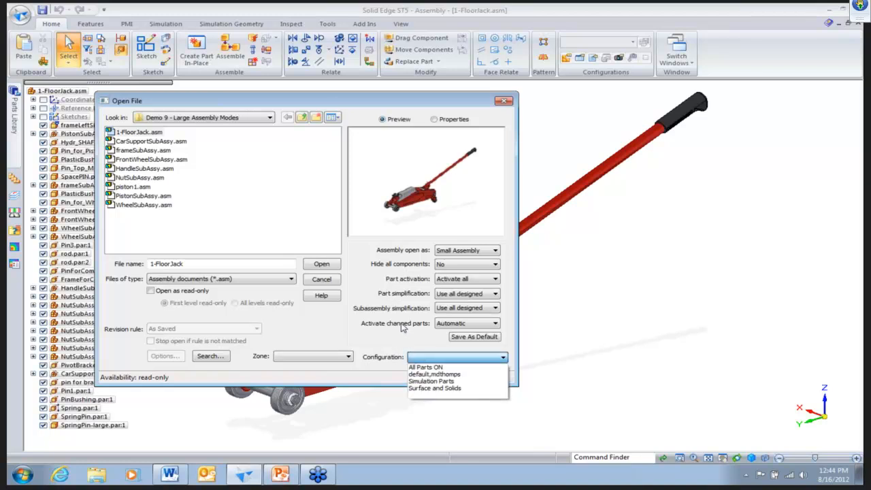
pyautogui.click(400, 328)
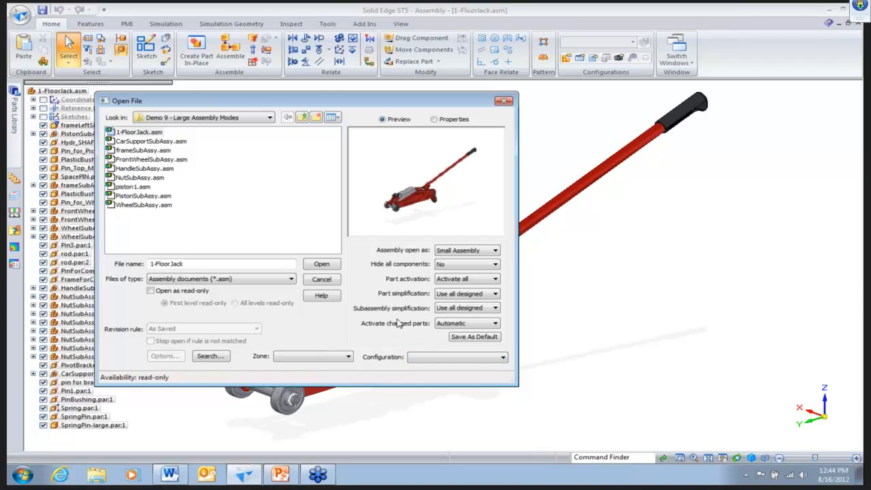
pyautogui.click(504, 102)
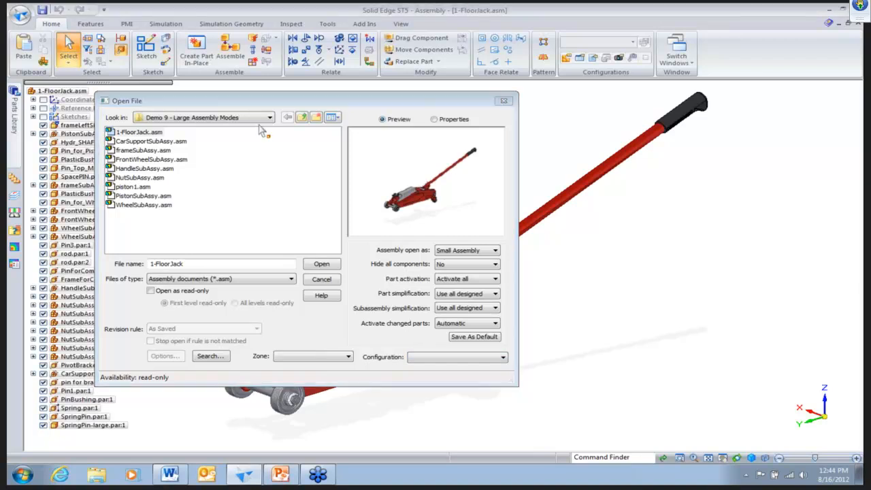
# - Place CarSupportSubAssy.asm above the jack with the Parts Library's Use Configurations and Open As Settings option off, and undo the placement
pyautogui.click(11, 133)
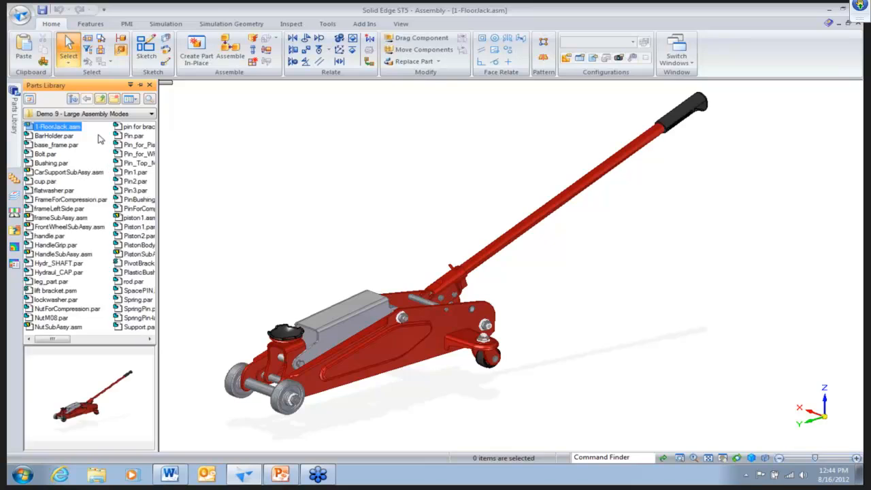
pyautogui.rightClick(94, 150)
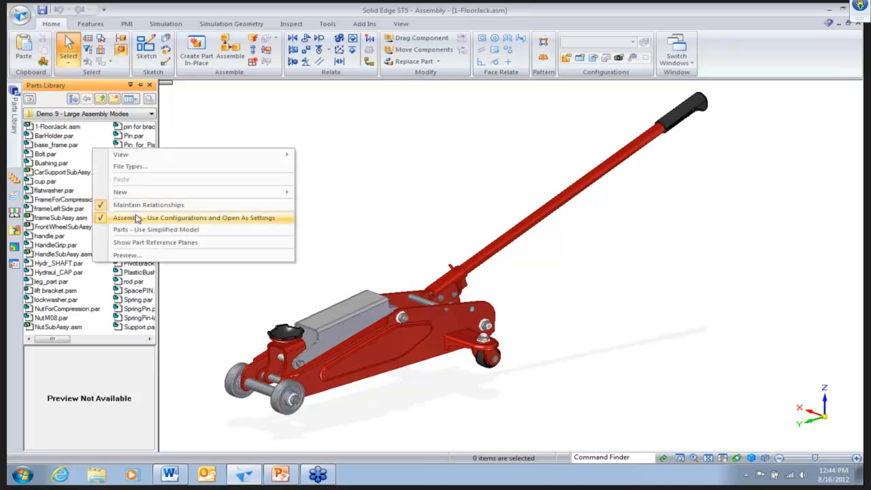
pyautogui.click(190, 219)
pyautogui.moveTo(53, 174); pyautogui.dragTo(274, 165)
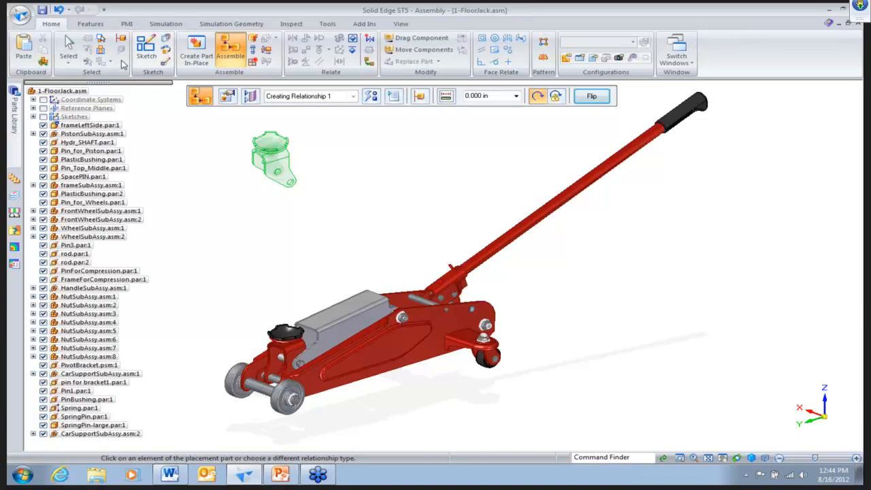
pyautogui.click(59, 12)
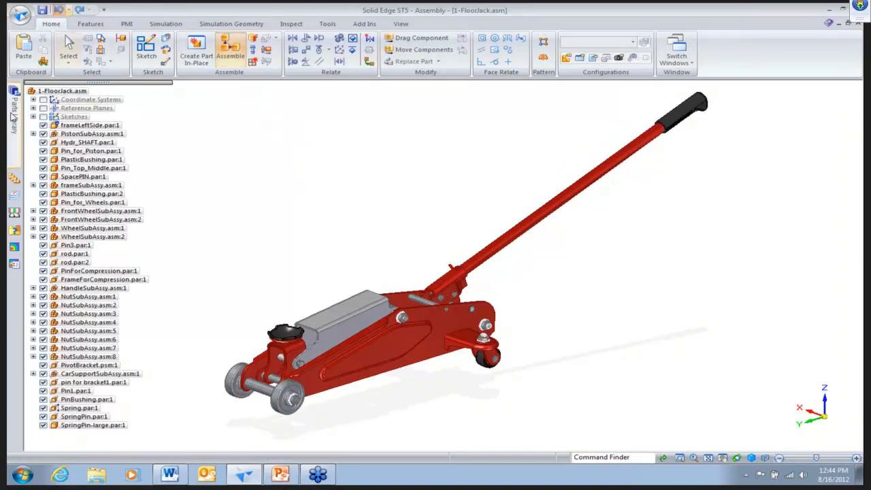
# - Turn on Assembly - Use Configurations and Open As Settings for the Parts Library
pyautogui.moveTo(13, 118)
pyautogui.rightClick(105, 150)
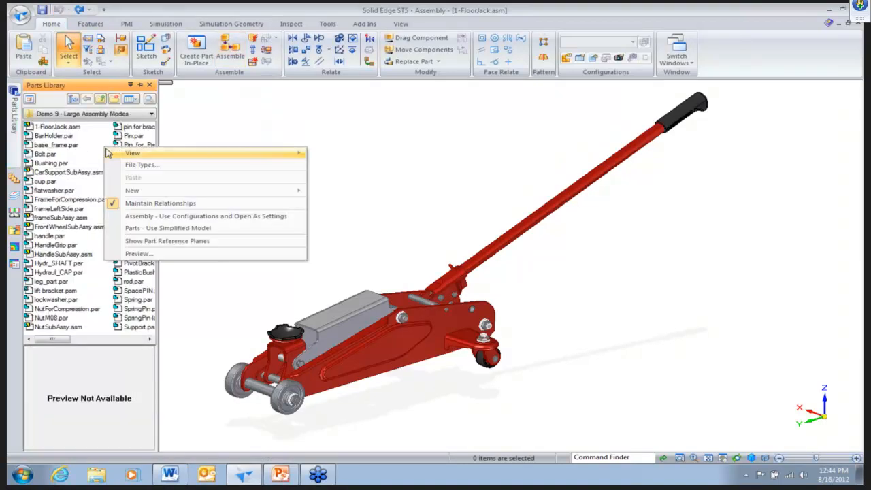
pyautogui.click(153, 216)
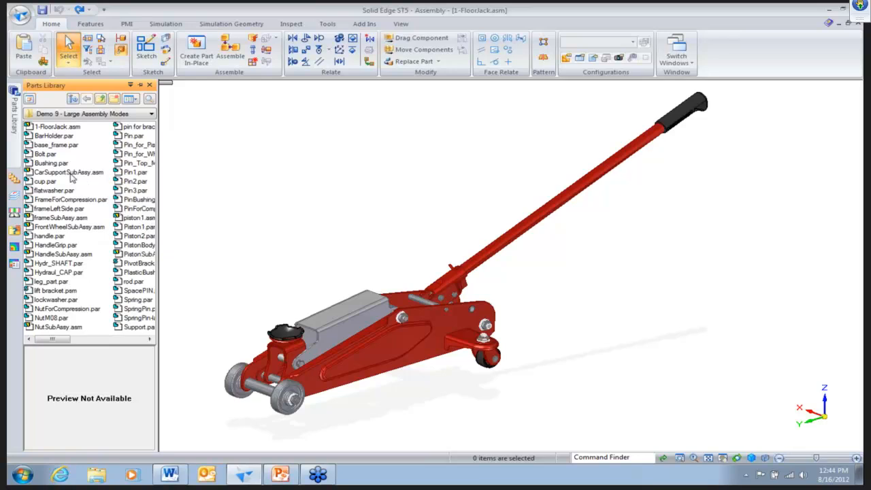
# - Place CarSupportSubAssy.asm above the jack with the Auto-Select open mode after reviewing its available configurations
pyautogui.click(72, 174)
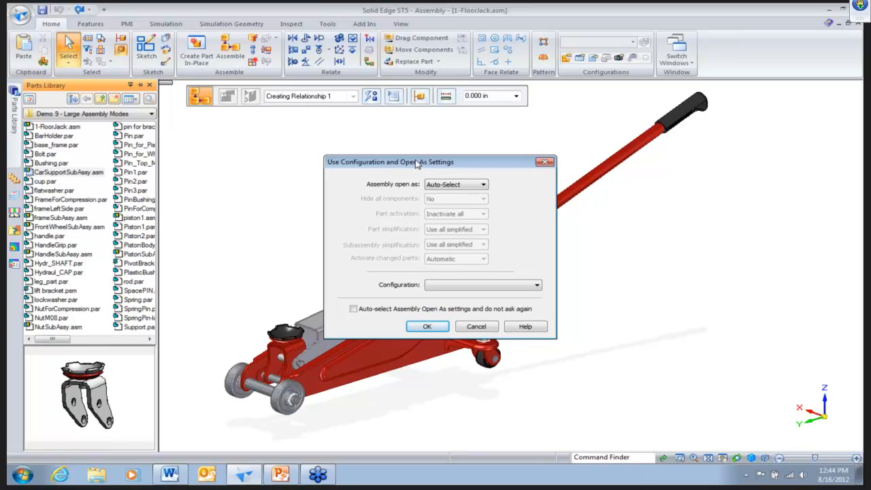
pyautogui.click(475, 187)
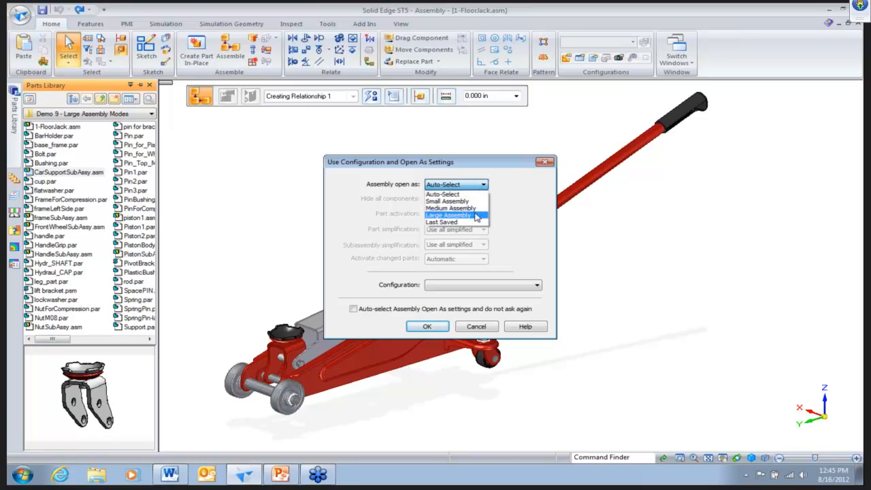
pyautogui.click(521, 266)
pyautogui.click(518, 286)
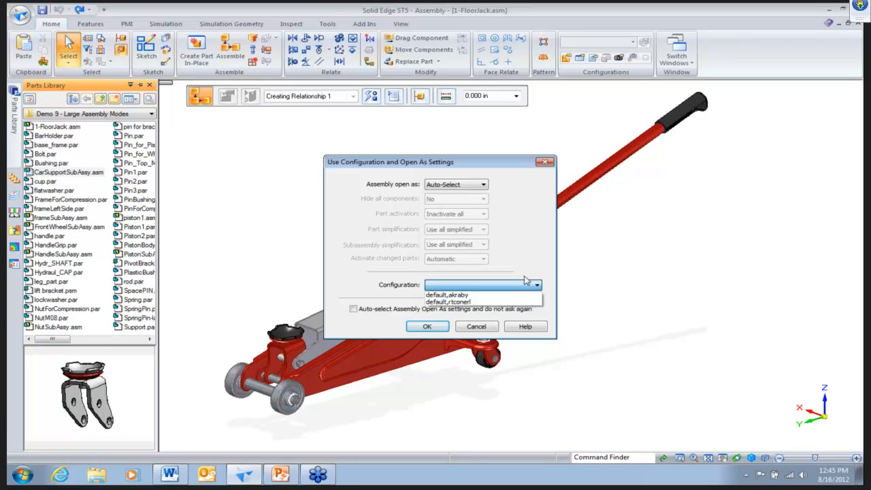
pyautogui.click(533, 267)
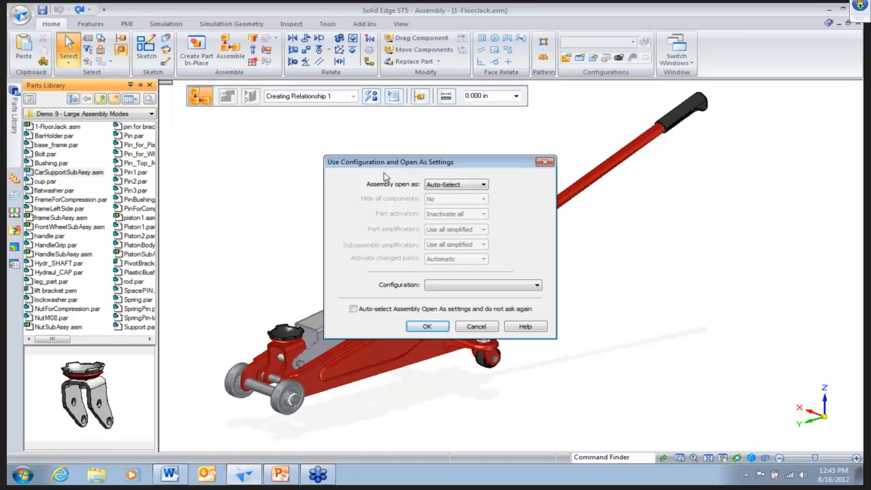
pyautogui.click(427, 326)
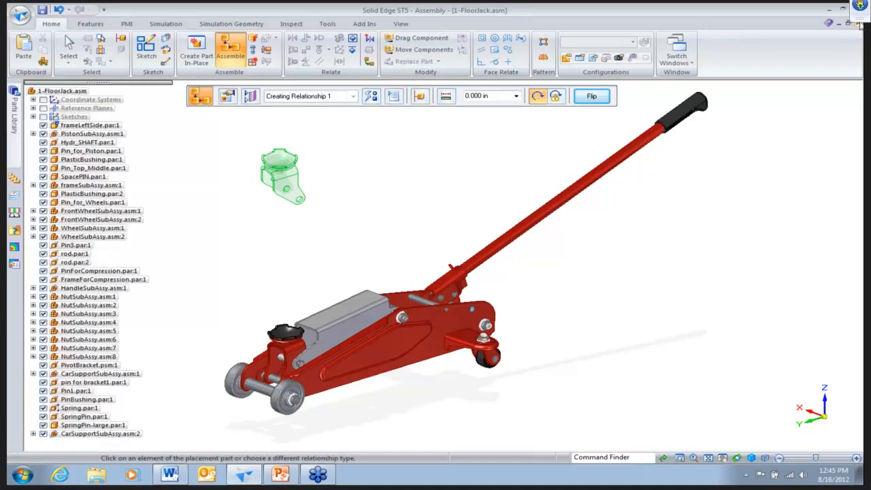
# - Close 1-FloorJack.asm without saving its default display configuration, and close the empty assembly Asm4
pyautogui.click(858, 25)
pyautogui.click(454, 281)
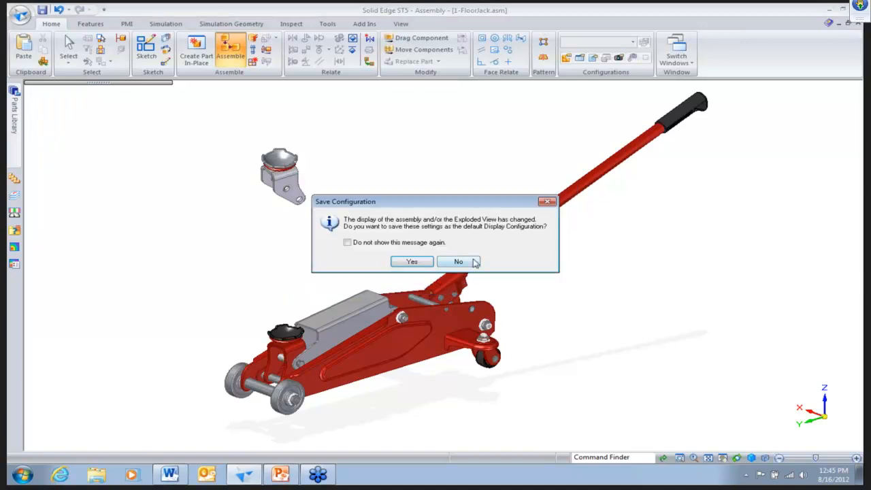
pyautogui.click(457, 262)
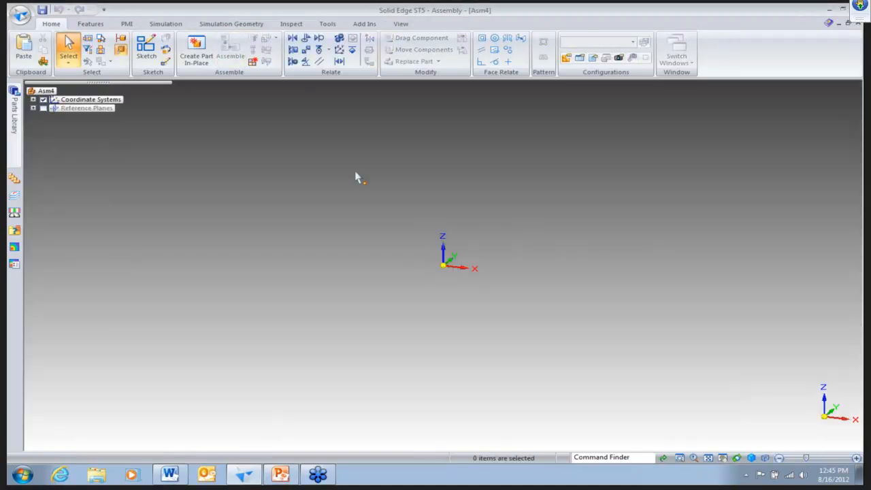
pyautogui.click(858, 23)
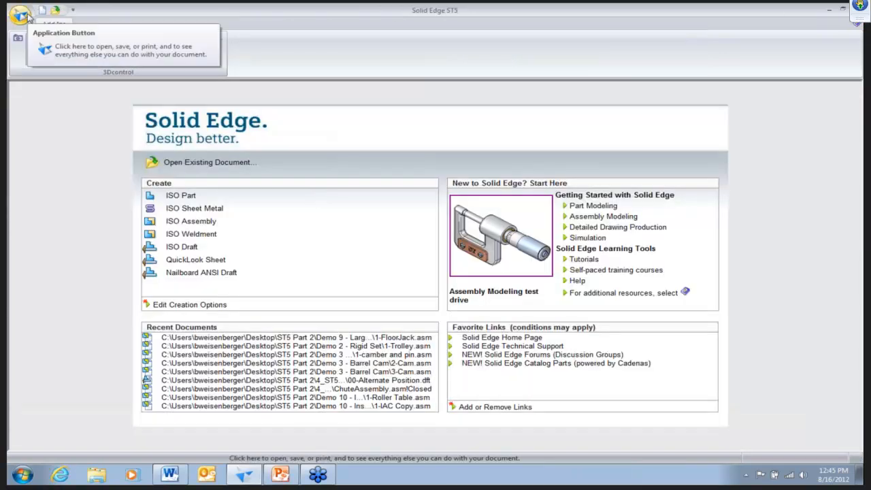
# - Open 1-IAC Copy.asm from the Demo 10 - Insert Assembly Copy folder and expand its coordinate systems
pyautogui.hotkey('ctrl', 'o')
pyautogui.click(301, 117)
pyautogui.doubleClick(197, 186)
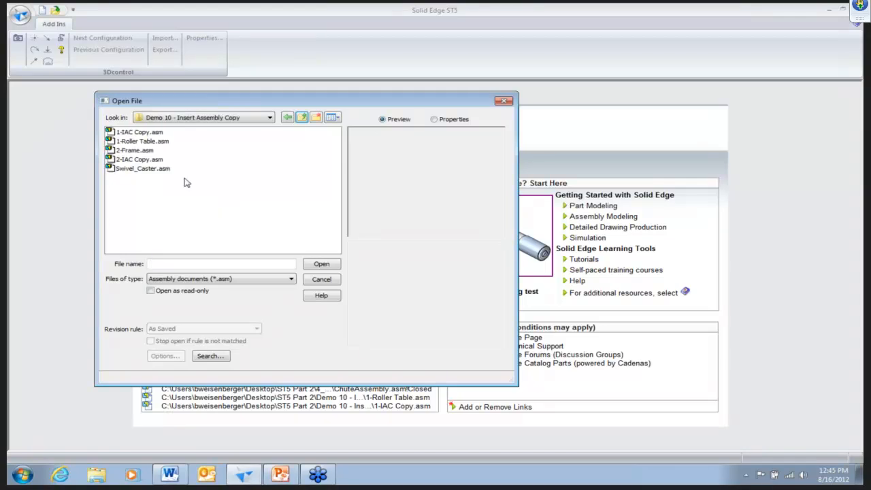
pyautogui.click(140, 133)
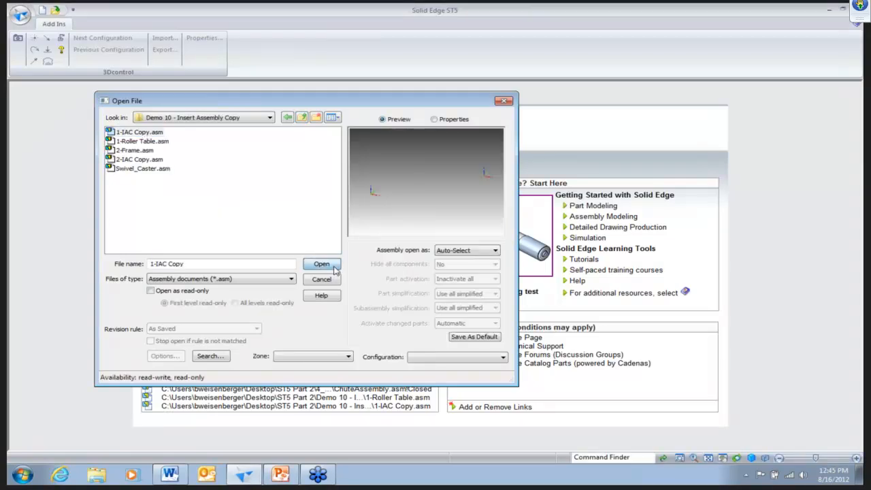
pyautogui.click(334, 271)
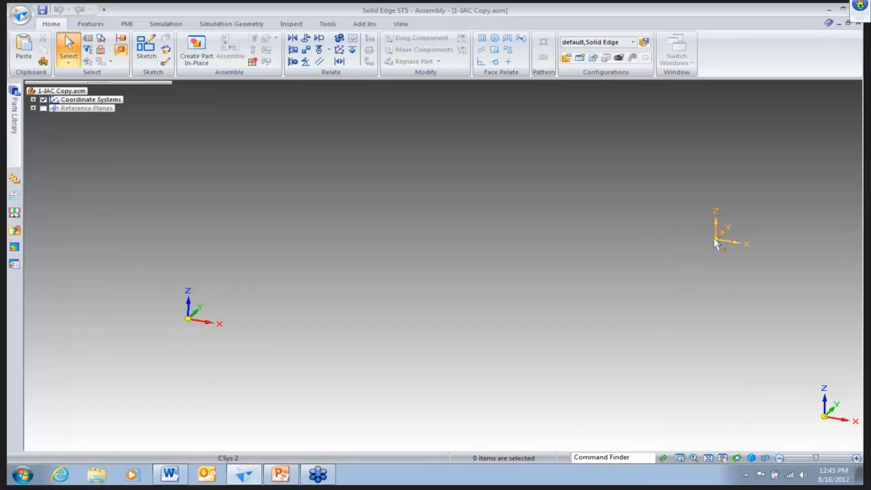
pyautogui.click(33, 99)
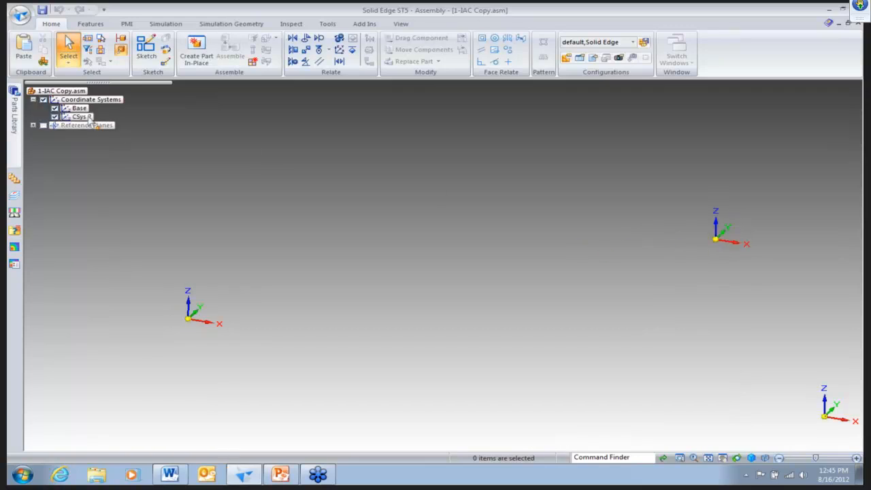
# - Start an assembly copy of 1-Roller Table.asm positioned on coordinate system CSys 2
pyautogui.click(42, 63)
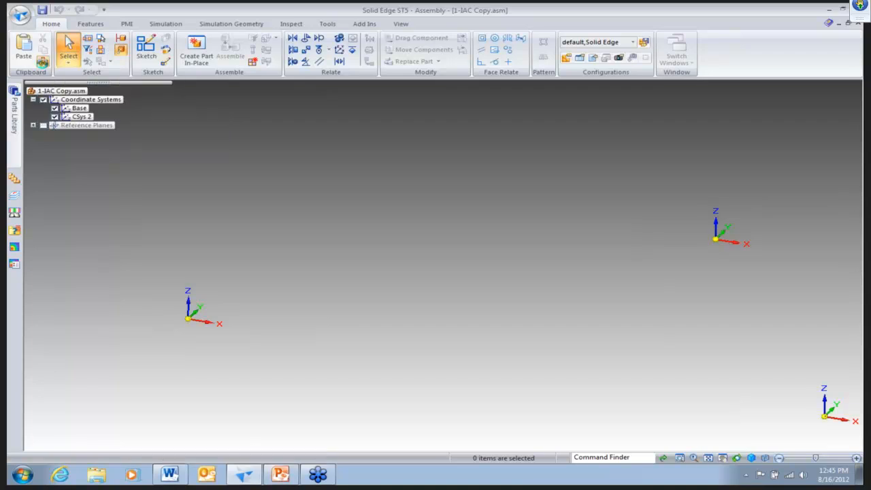
pyautogui.click(156, 141)
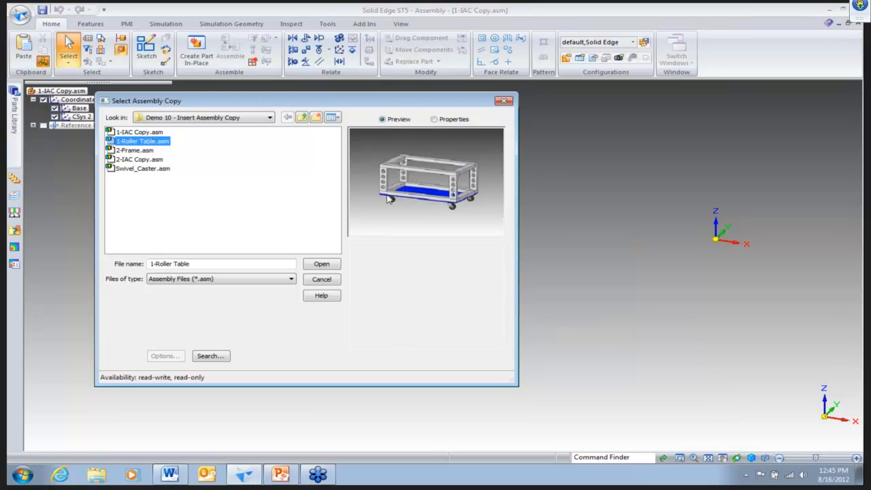
pyautogui.click(323, 264)
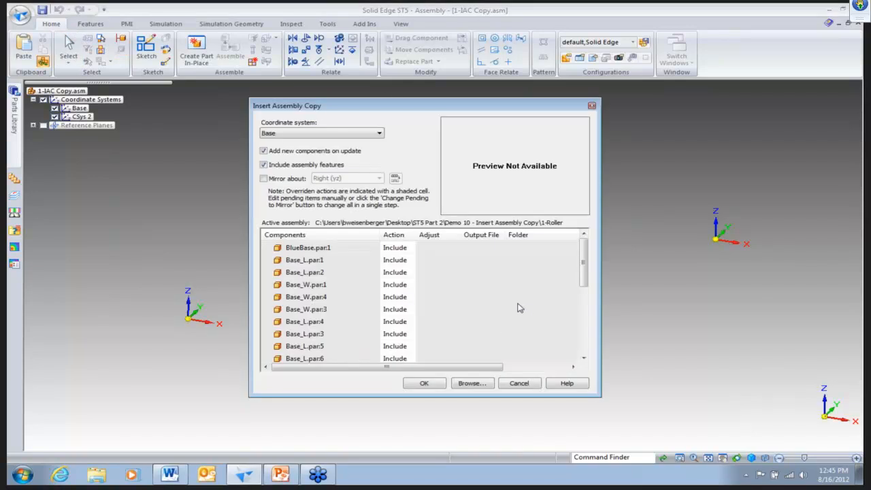
pyautogui.click(379, 134)
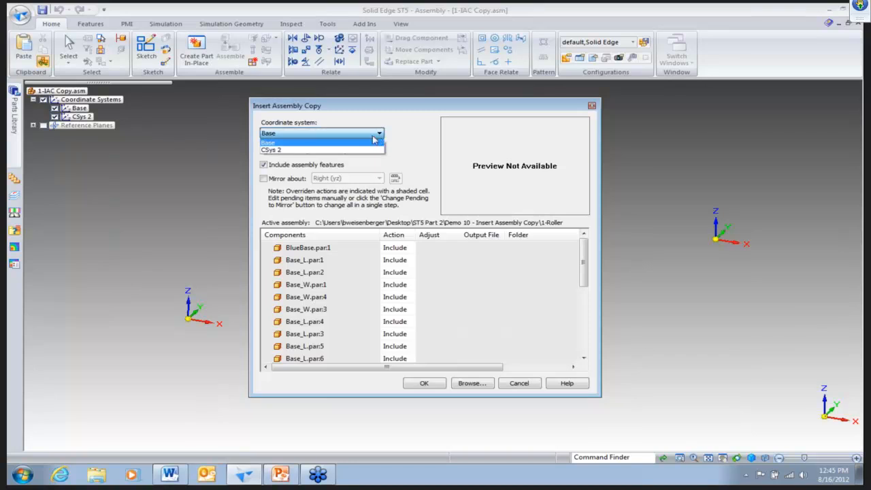
pyautogui.click(355, 150)
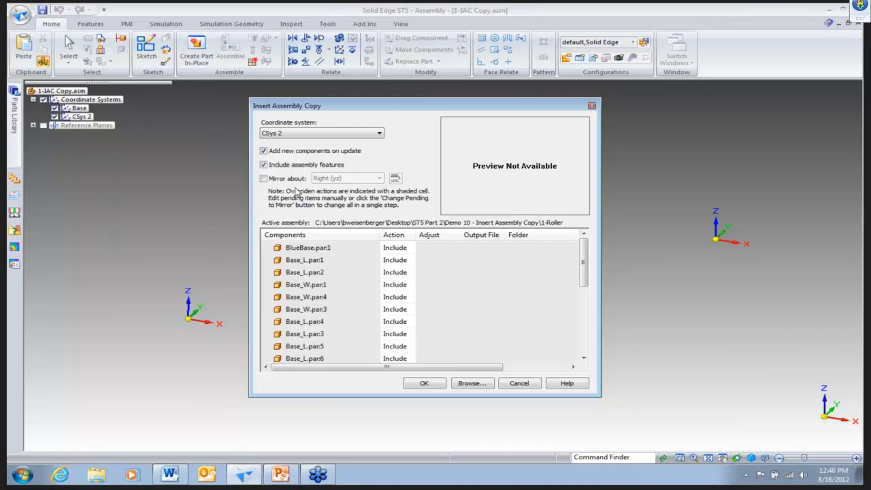
# - Try mirroring the assembly copy about Right (yz), review the actions offered for BlueBase.par:1, and turn mirroring off again
pyautogui.click(264, 179)
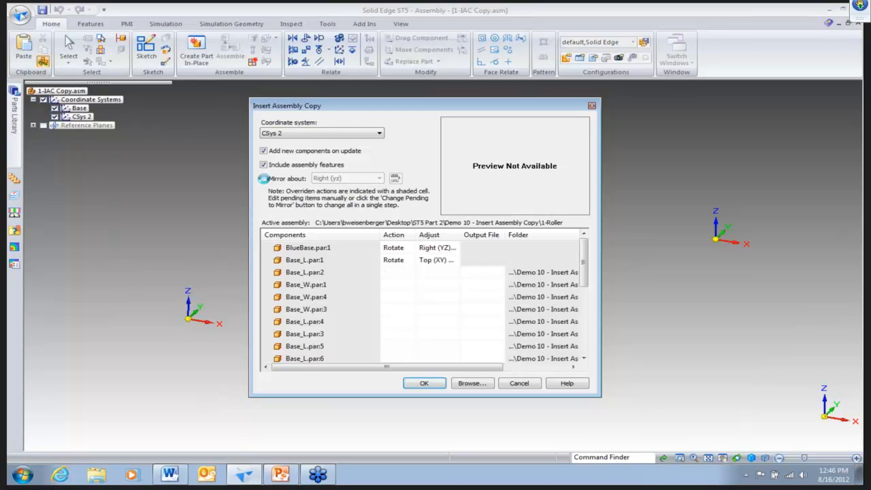
pyautogui.click(354, 180)
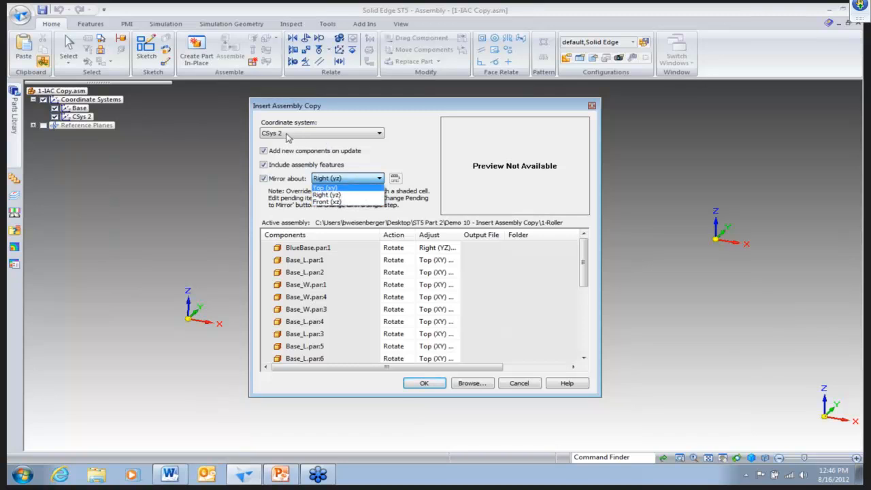
pyautogui.click(292, 197)
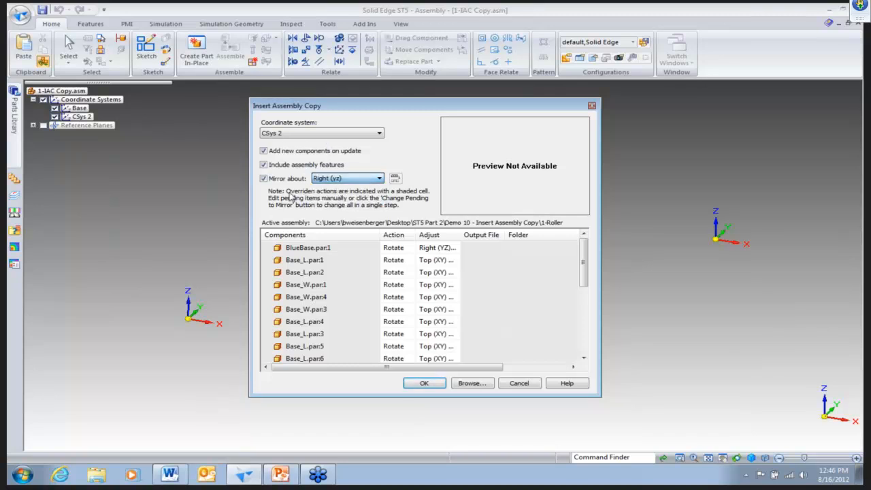
pyautogui.click(408, 251)
pyautogui.click(410, 250)
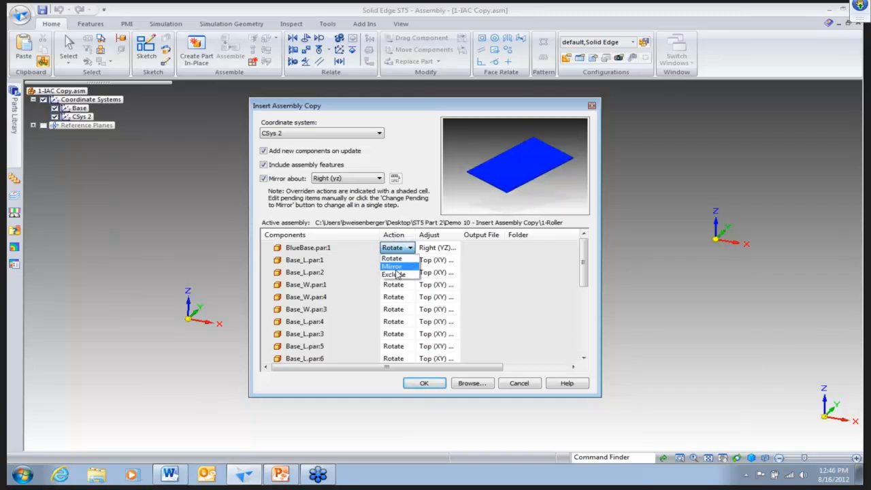
pyautogui.click(315, 197)
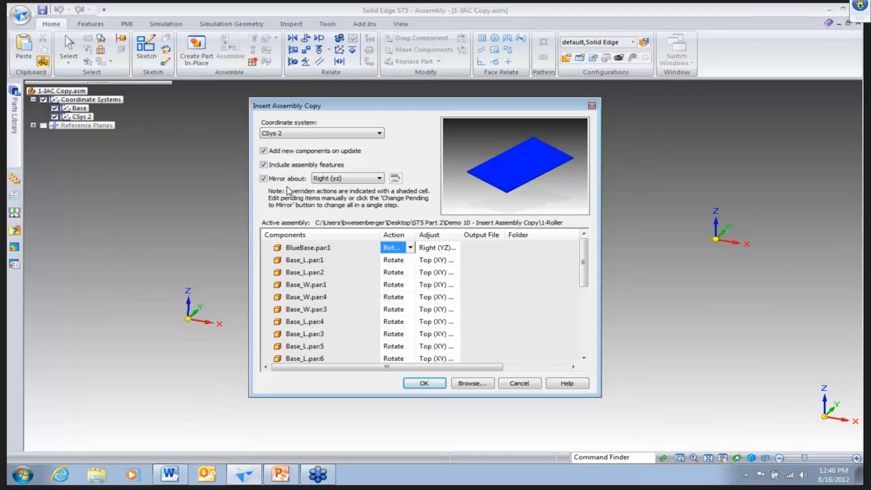
pyautogui.click(263, 178)
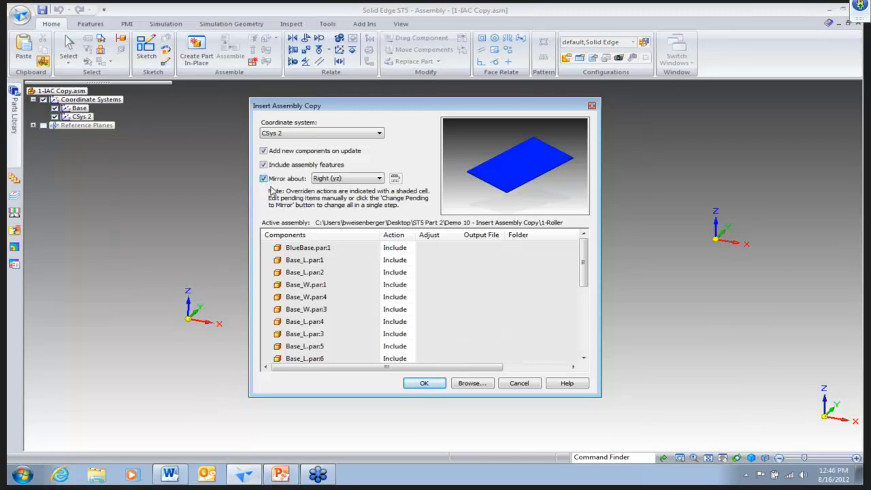
# - Exclude all four Swivel_Caster.asm subassemblies from the copy and insert the roller table
pyautogui.moveTo(583, 258); pyautogui.dragTo(584, 321)
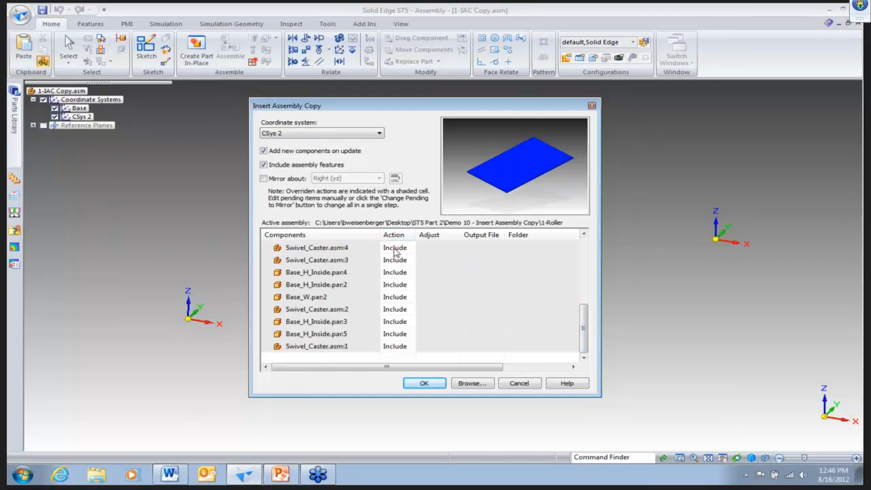
pyautogui.click(394, 249)
pyautogui.click(411, 248)
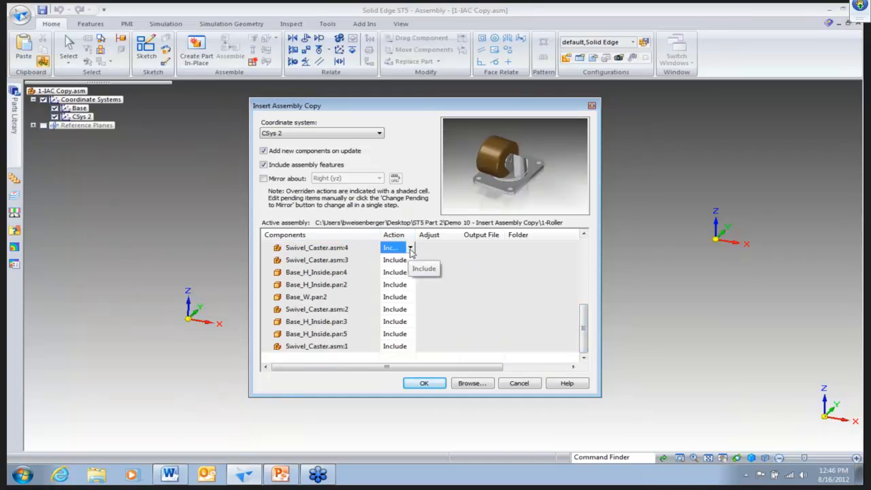
pyautogui.click(401, 265)
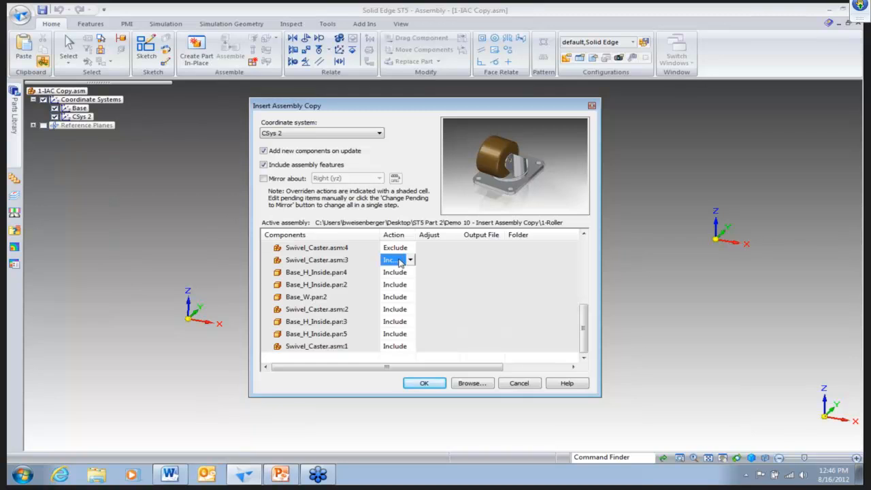
pyautogui.click(397, 309)
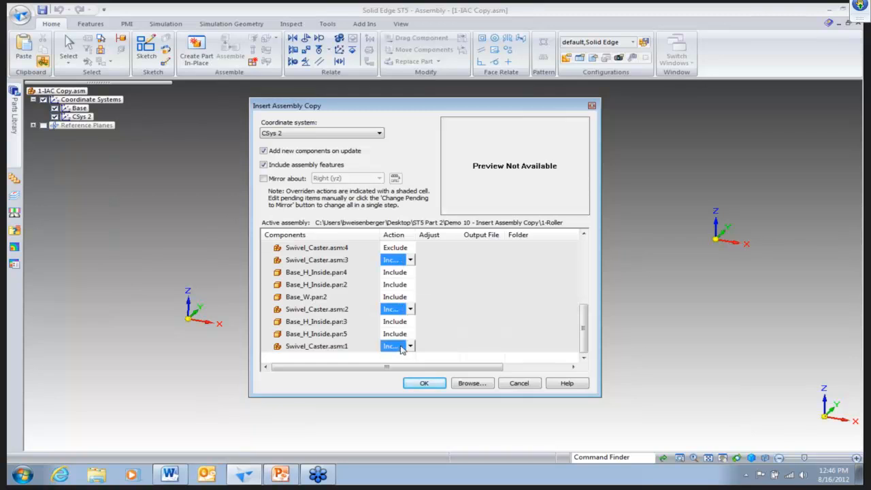
pyautogui.rightClick(398, 313)
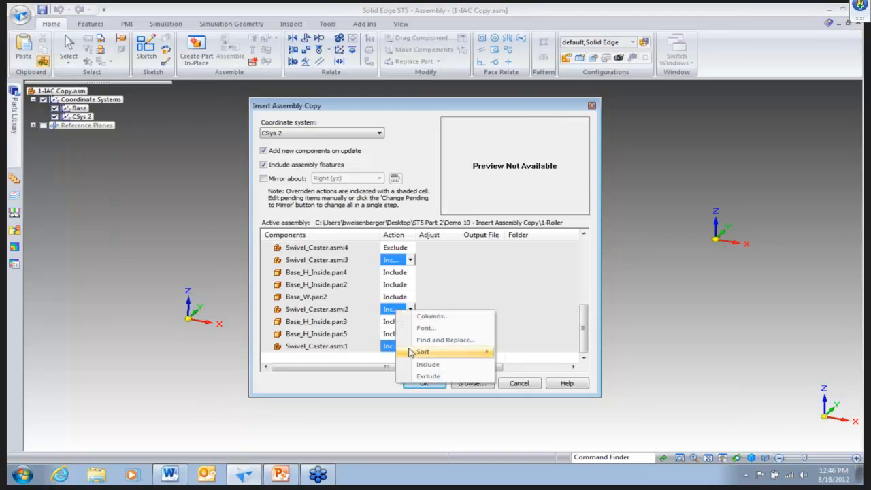
pyautogui.click(426, 377)
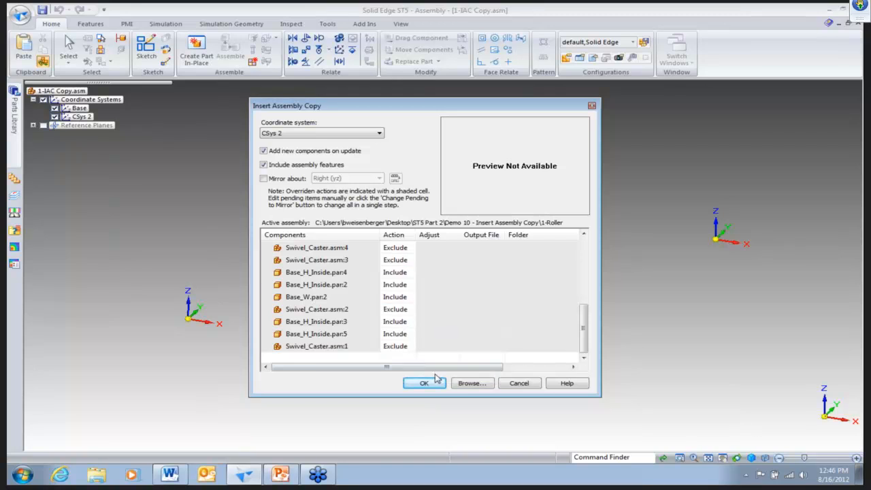
pyautogui.click(433, 383)
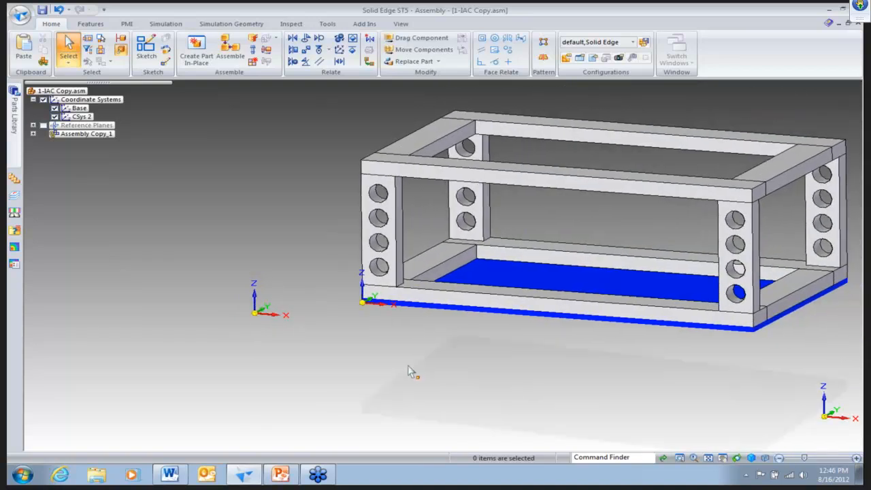
# - Redefine the origin of CSys 2 to X 0 mm and Y 100 mm, and expand the assembly copy's component list
pyautogui.click(84, 118)
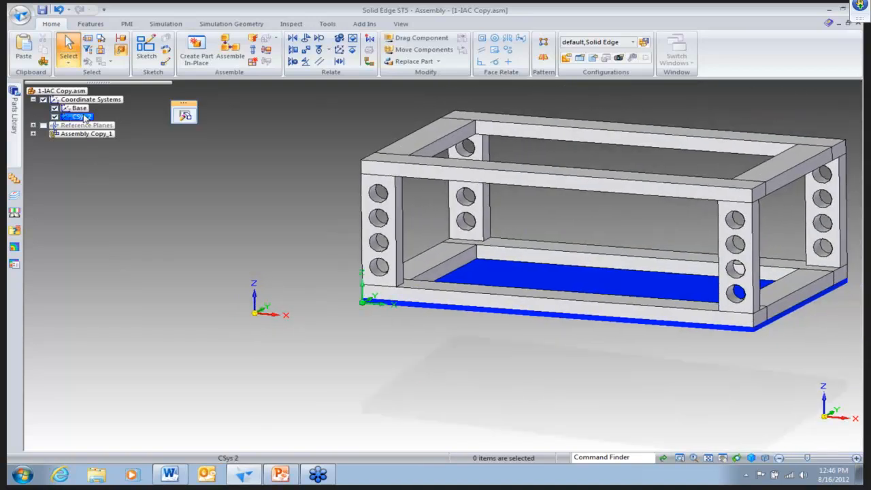
pyautogui.click(181, 115)
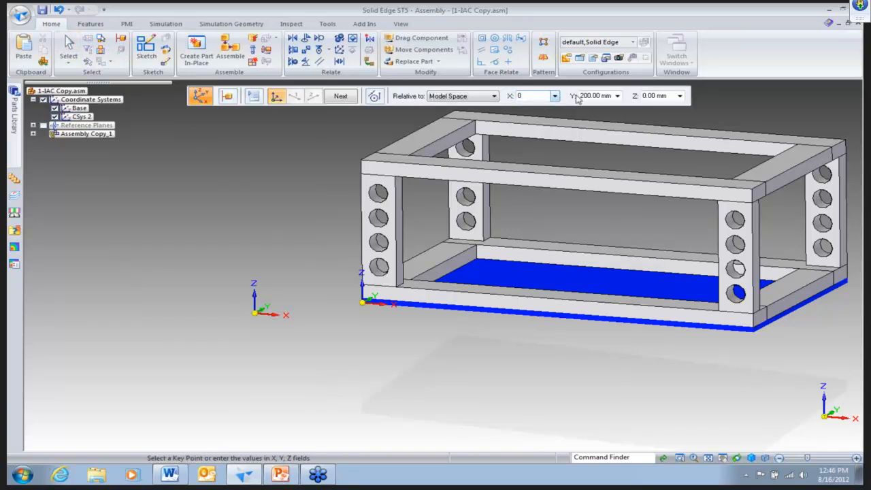
pyautogui.write('1')
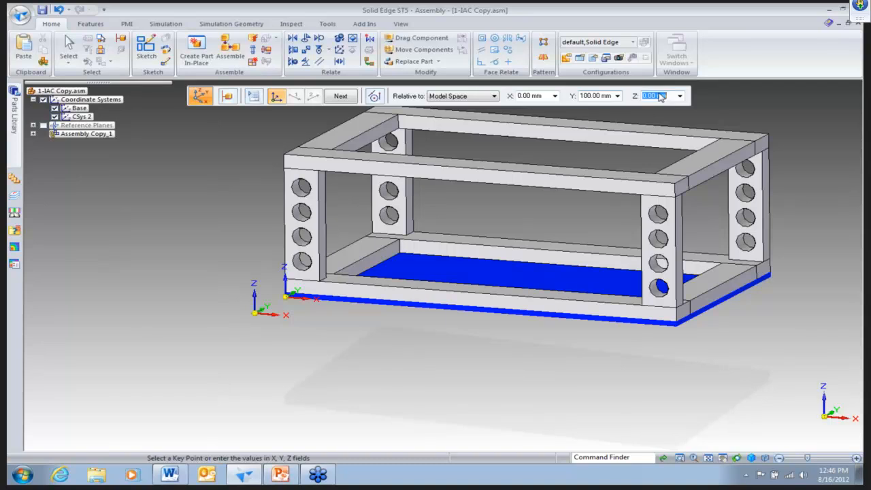
pyautogui.press('Return')
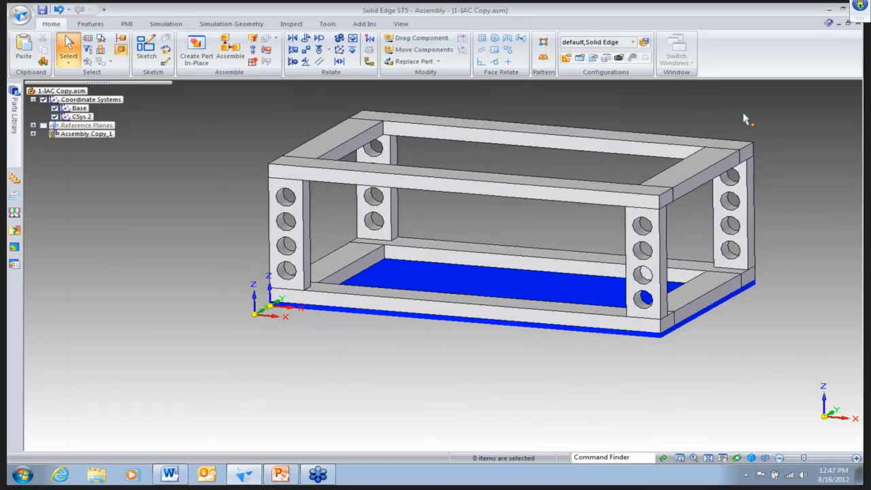
pyautogui.click(33, 133)
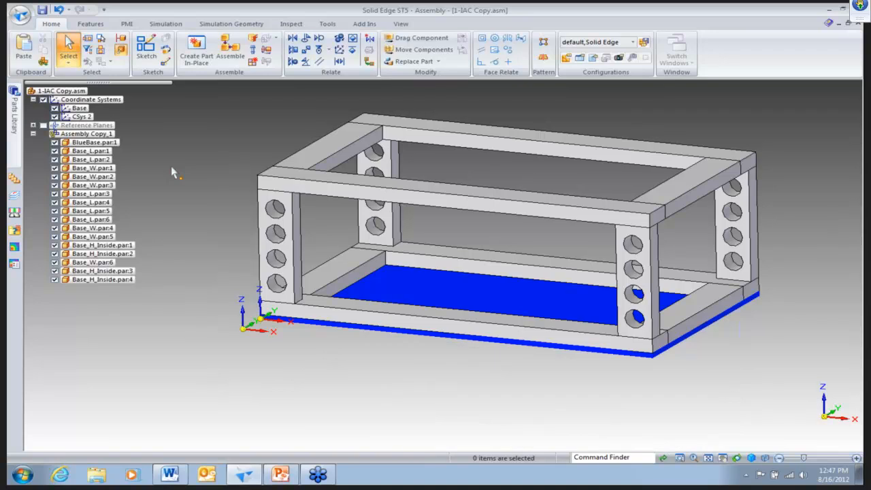
# - Open the source assembly 1-Roller Table.asm from the Demo 10 - Insert Assembly Copy folder
pyautogui.click(20, 17)
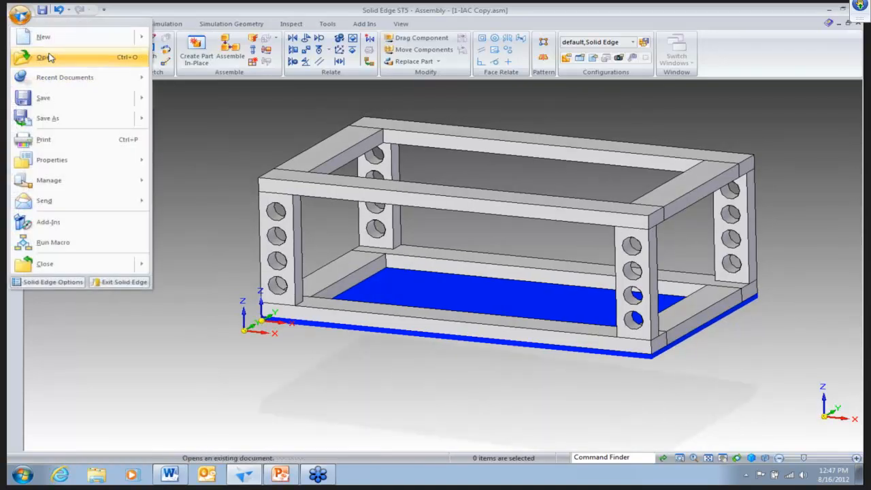
pyautogui.click(47, 56)
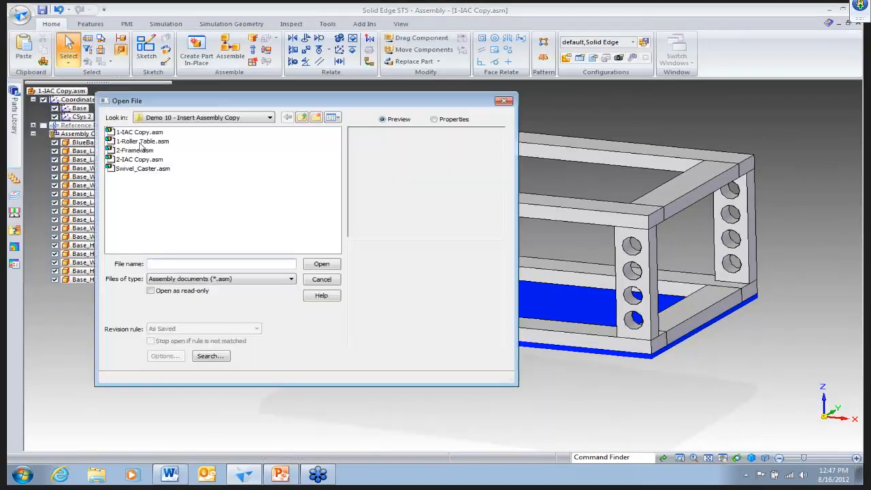
pyautogui.click(142, 141)
pyautogui.click(321, 264)
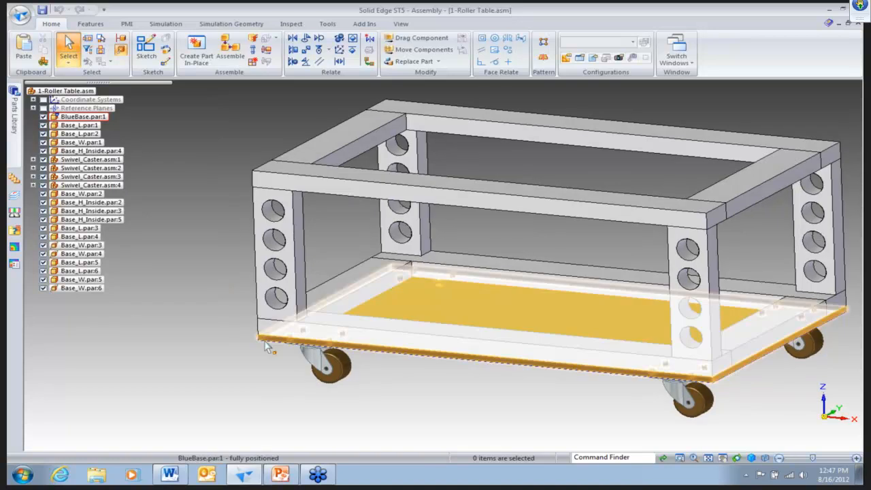
# - Copy BlueBase.par:1 15.500 in upward onto the top corner of the frame, suppressing the affected assembly relationships
pyautogui.click(266, 343)
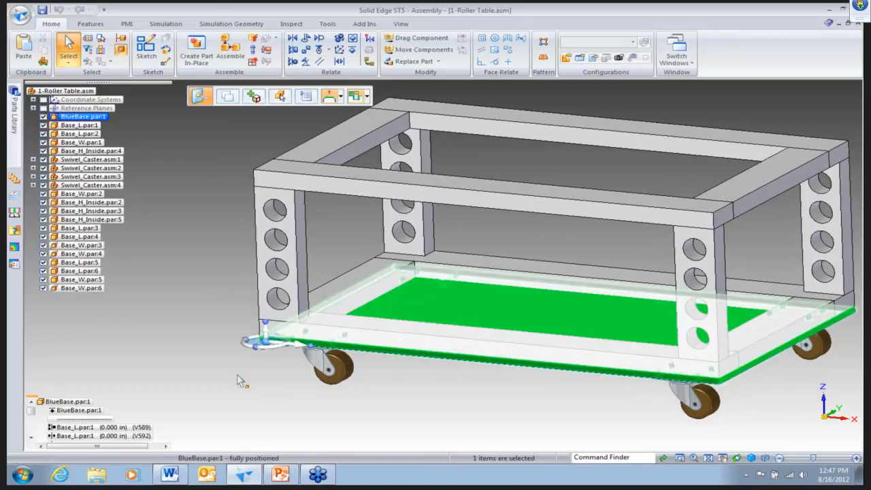
pyautogui.scroll(5, 240, 379)
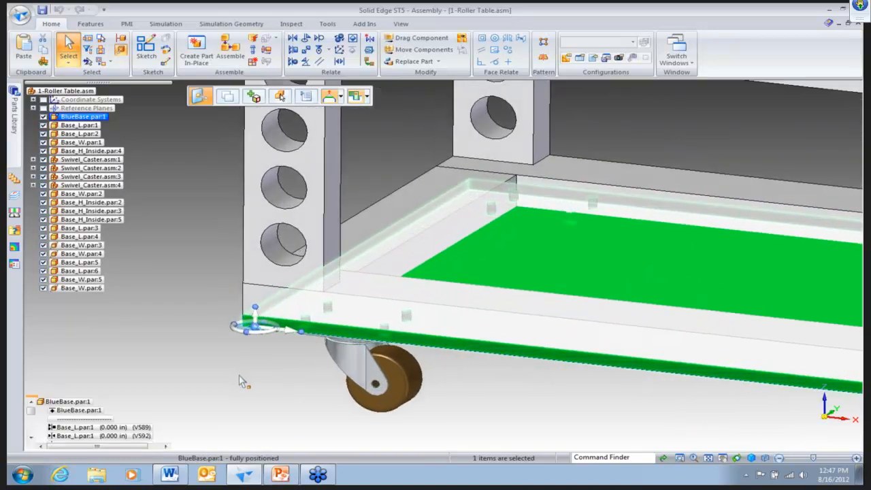
pyautogui.scroll(2, 241, 374)
pyautogui.click(254, 327)
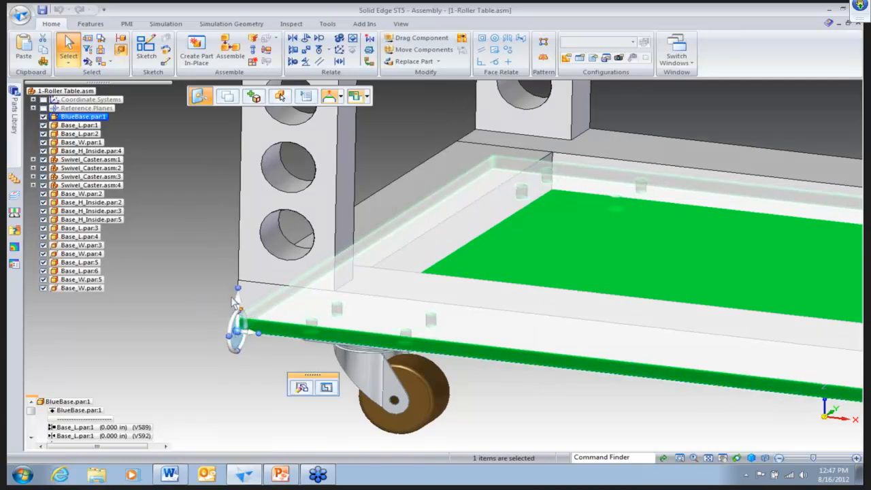
pyautogui.click(238, 333)
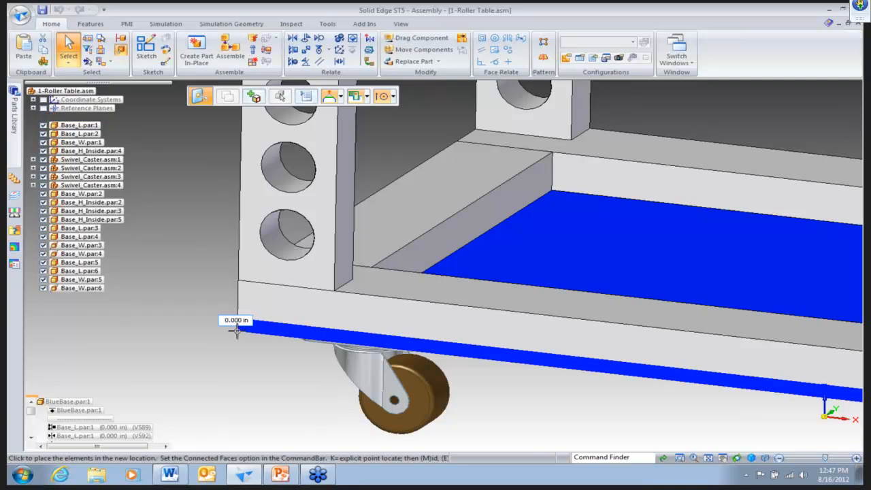
pyautogui.scroll(-3, 237, 319)
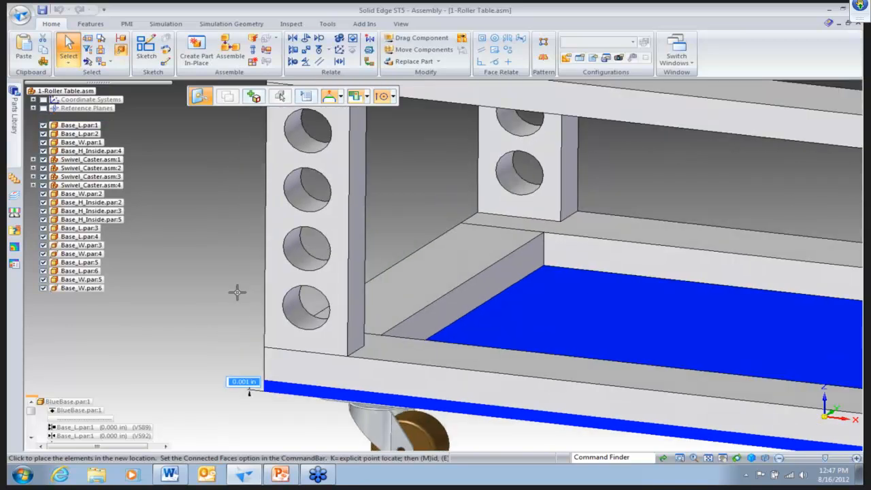
pyautogui.click(276, 196)
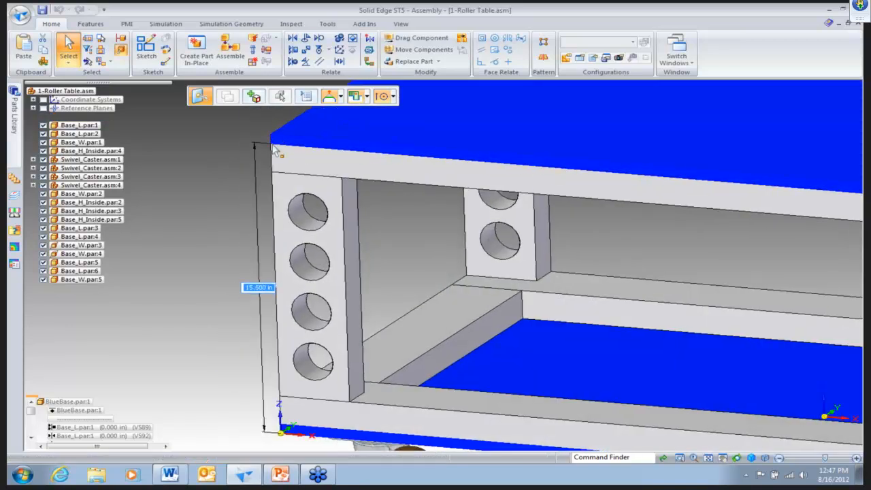
pyautogui.click(354, 98)
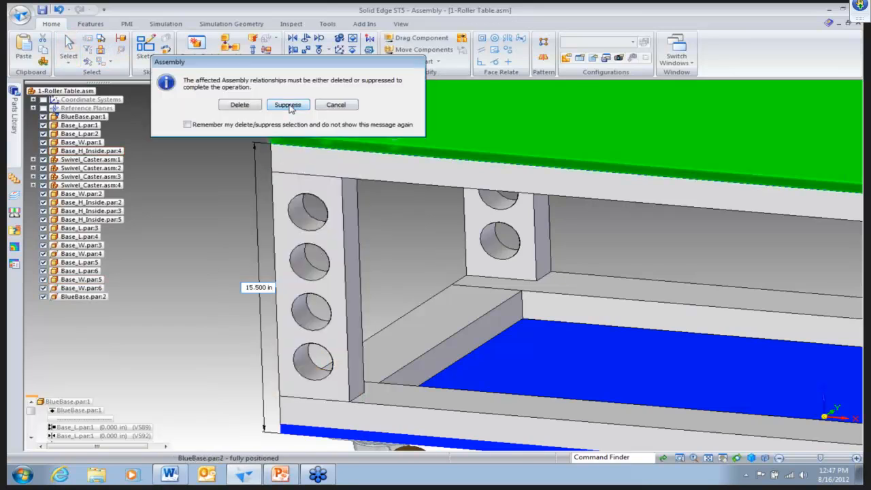
pyautogui.click(290, 105)
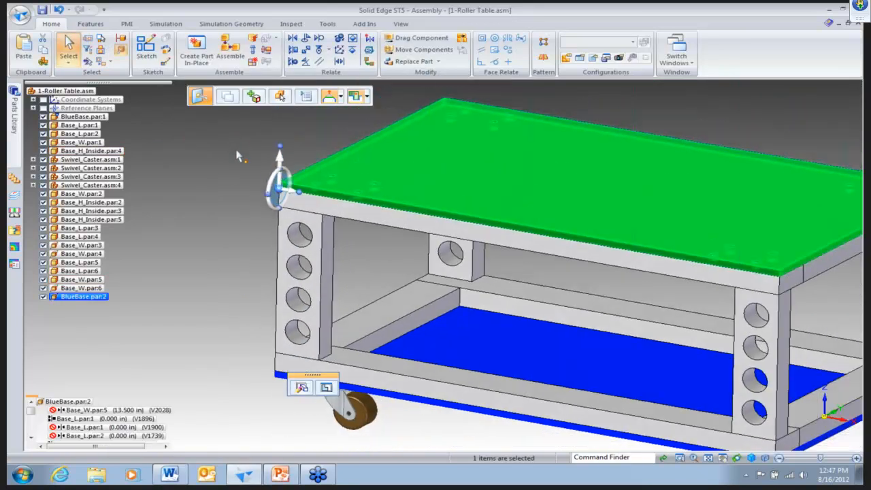
pyautogui.click(237, 156)
# - Check the assembly copy in 1-IAC Copy.asm for the added top plate and return to 1-Roller Table.asm
pyautogui.click(677, 59)
pyautogui.click(703, 110)
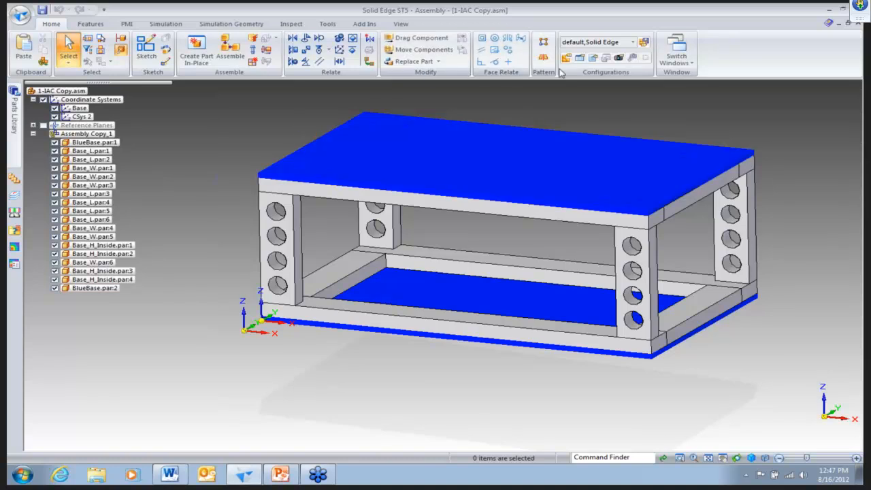
pyautogui.click(685, 65)
pyautogui.click(744, 143)
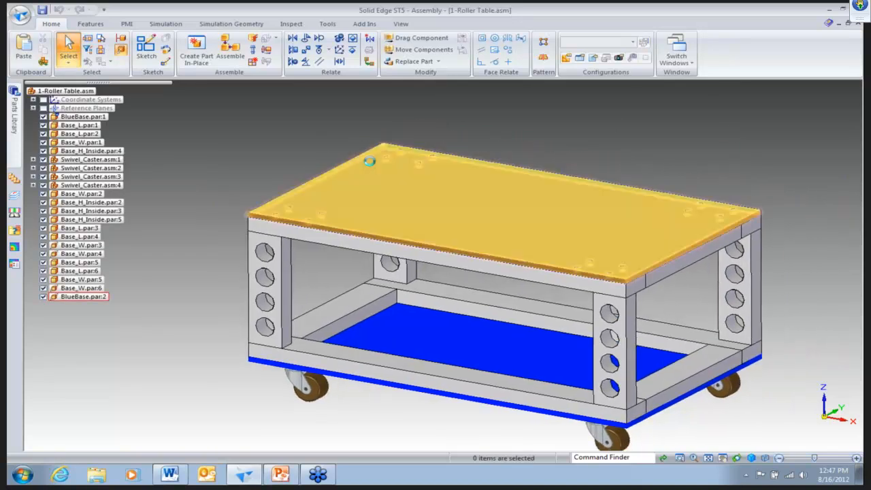
# - Replace the top plate BlueBase.par:2 with GreenBase.par
pyautogui.click(368, 161)
pyautogui.click(412, 62)
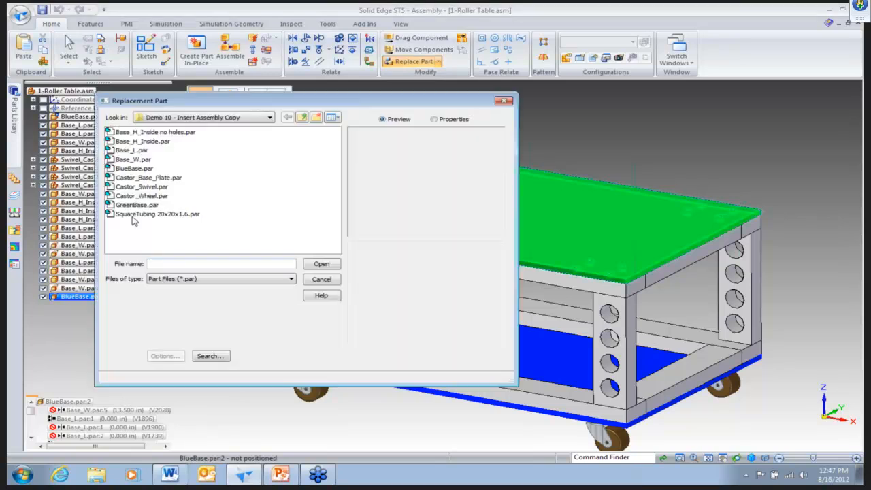
pyautogui.click(136, 205)
pyautogui.click(320, 264)
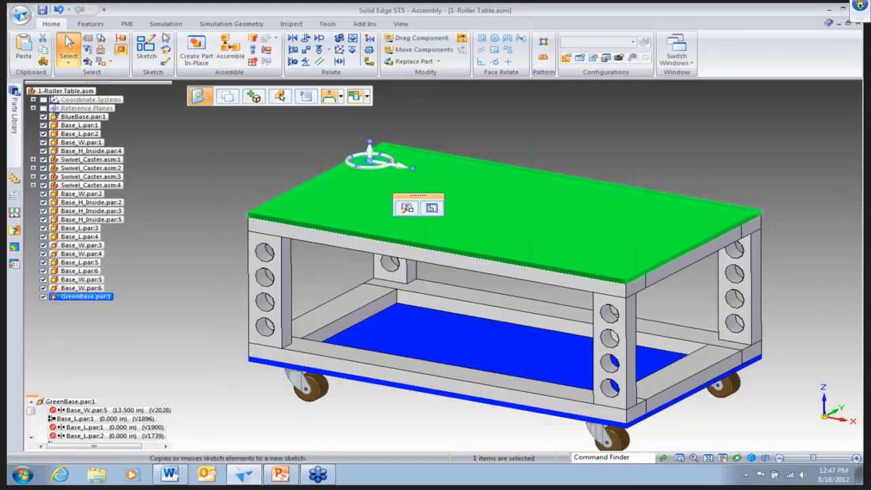
# - Start a Cut with the Create Assembly features option and sketch a centre-based rectangle on the green plate's upper face, near its middle
pyautogui.click(99, 25)
pyautogui.click(196, 51)
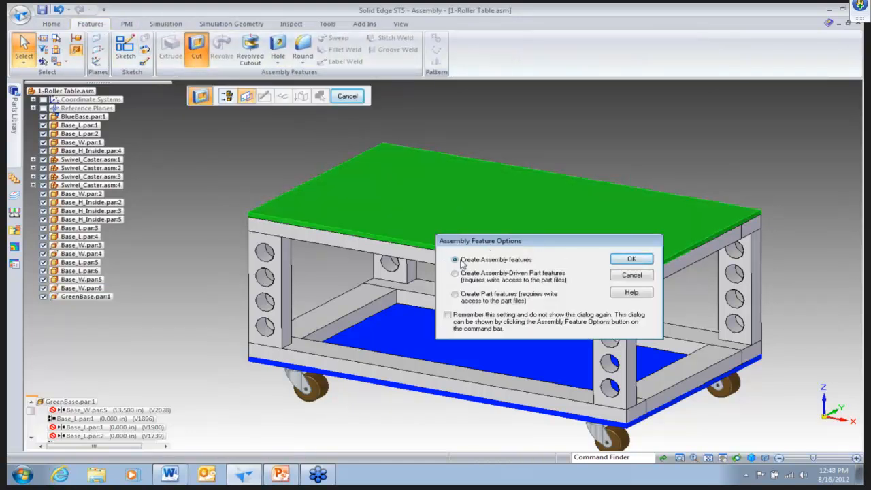
pyautogui.click(630, 259)
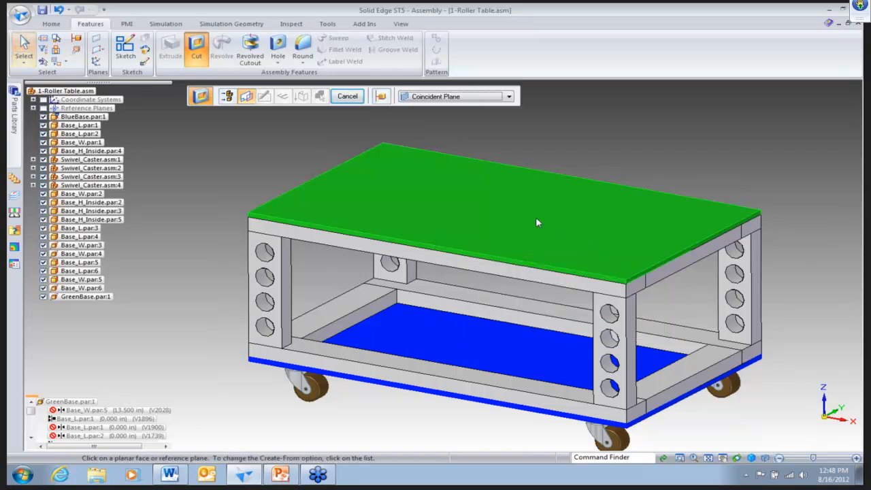
pyautogui.click(470, 205)
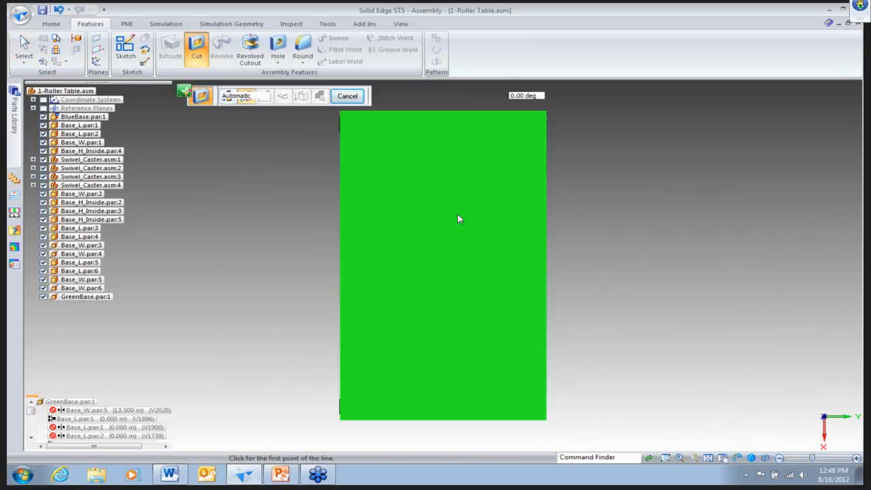
pyautogui.click(140, 50)
pyautogui.click(438, 255)
pyautogui.click(407, 185)
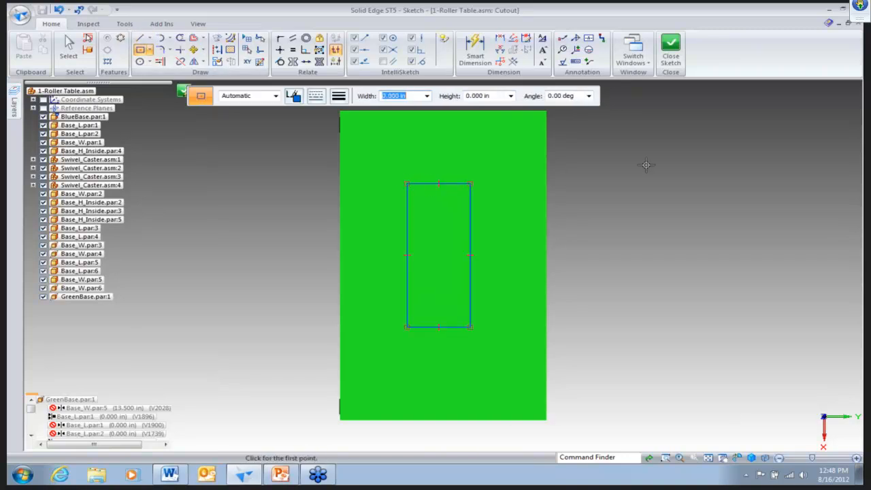
# - Close the rectangle sketch and cut it through the green top plate
pyautogui.click(676, 53)
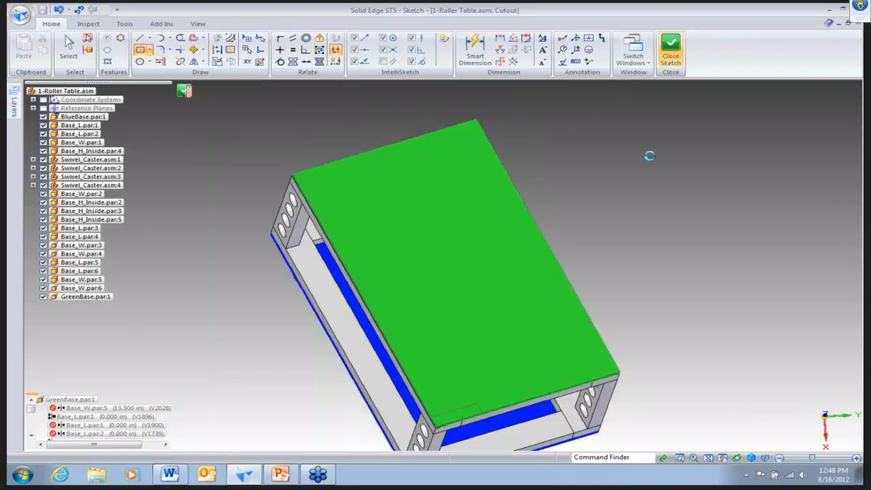
pyautogui.click(324, 260)
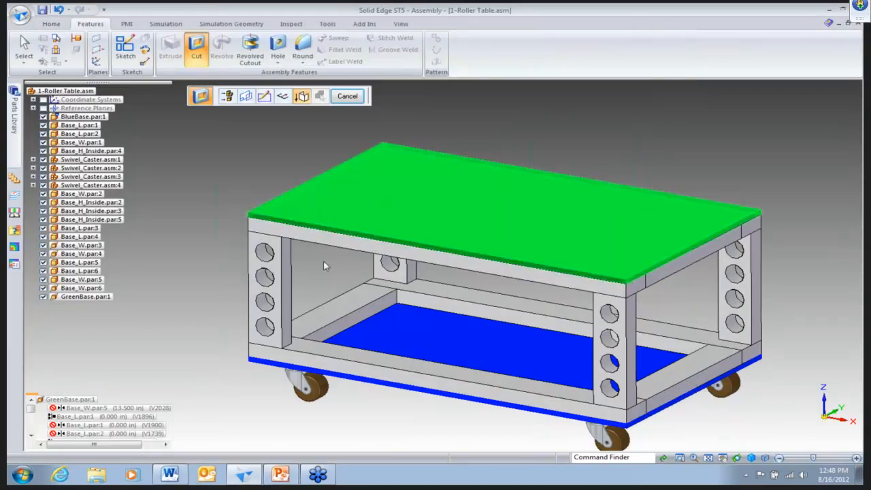
pyautogui.click(347, 96)
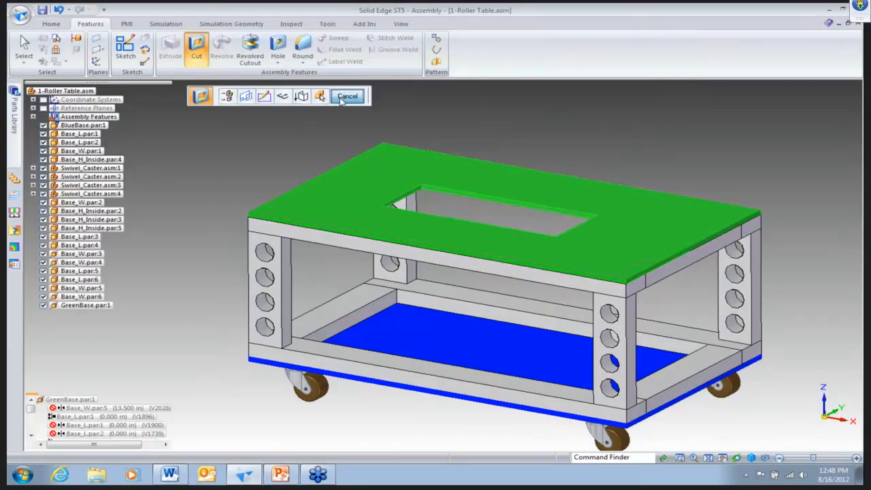
pyautogui.click(347, 95)
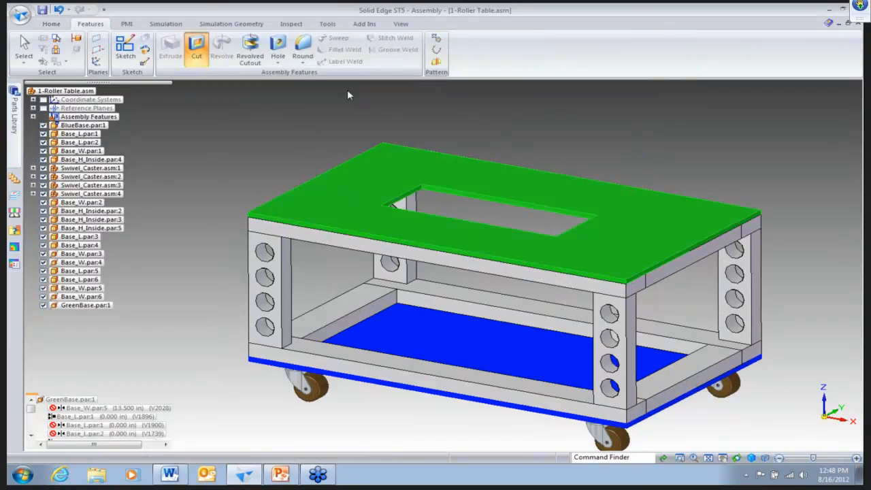
# - Switch to 1-IAC Copy.asm and update all links of the out-of-date Assembly Copy_1
pyautogui.click(53, 26)
pyautogui.click(676, 52)
pyautogui.click(694, 119)
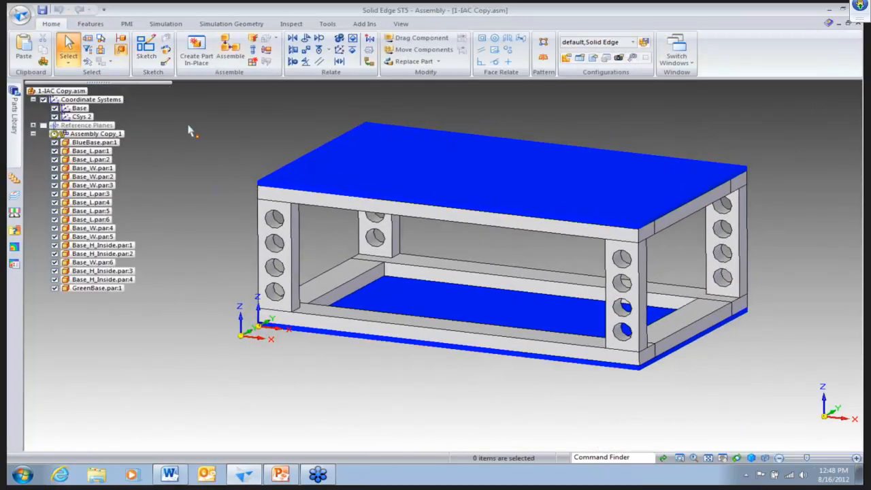
pyautogui.moveTo(68, 140)
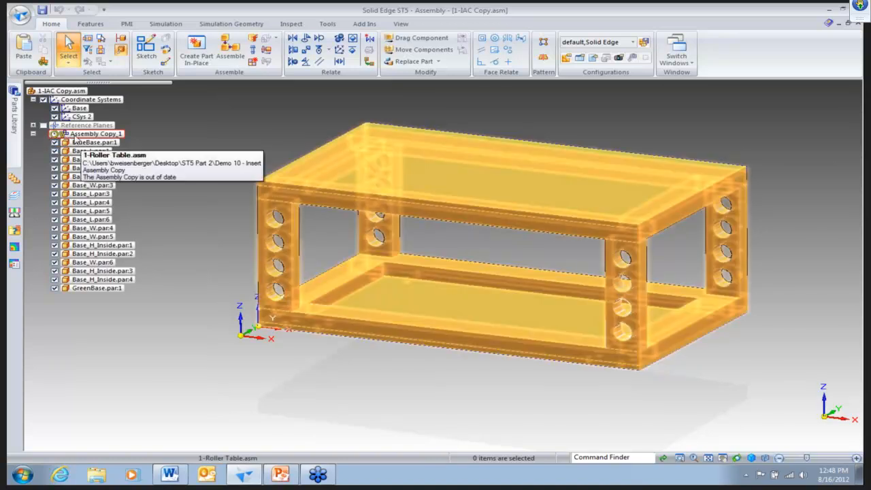
pyautogui.rightClick(80, 138)
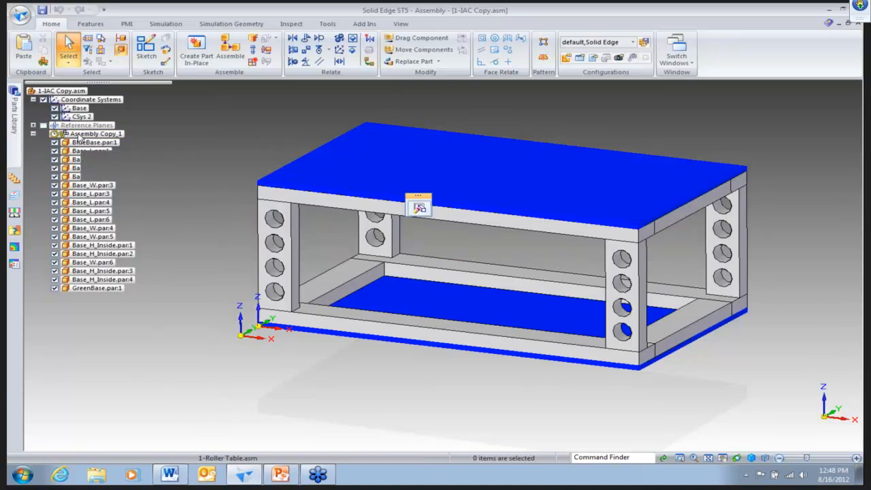
pyautogui.moveTo(146, 275)
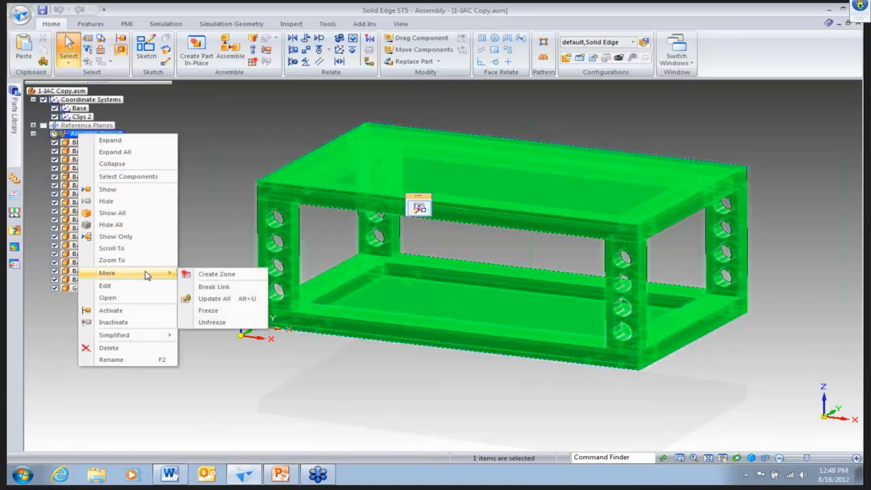
pyautogui.click(223, 302)
pyautogui.click(211, 236)
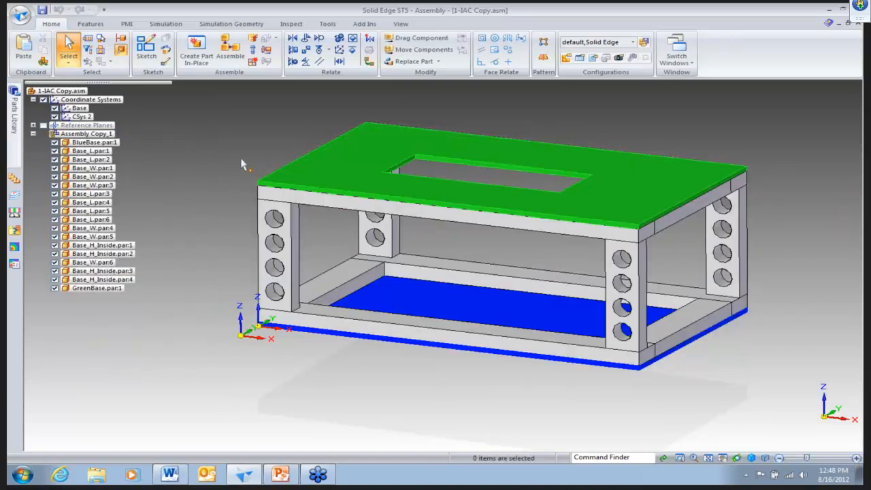
# - Freeze Assembly Copy_1 in its current state
pyautogui.rightClick(109, 134)
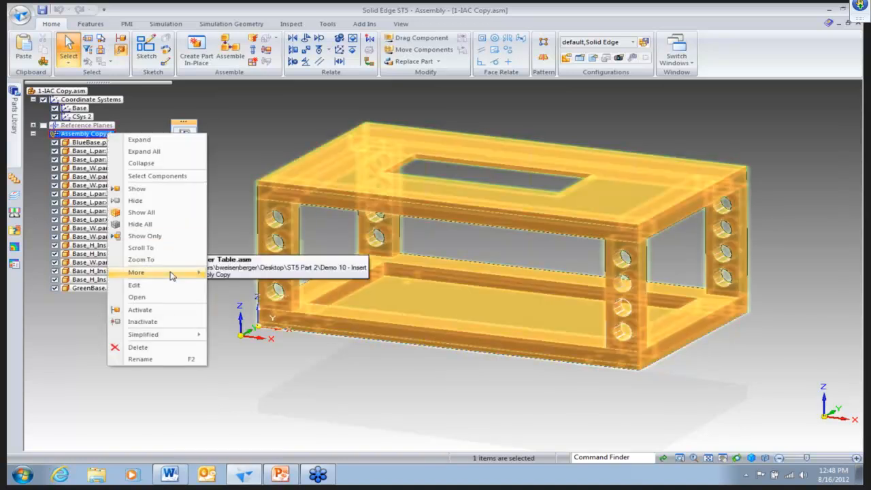
pyautogui.moveTo(171, 274)
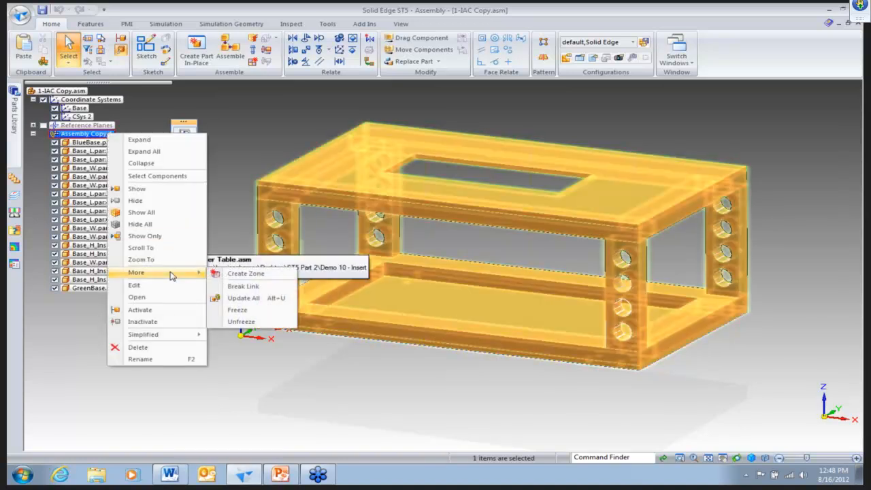
pyautogui.click(251, 311)
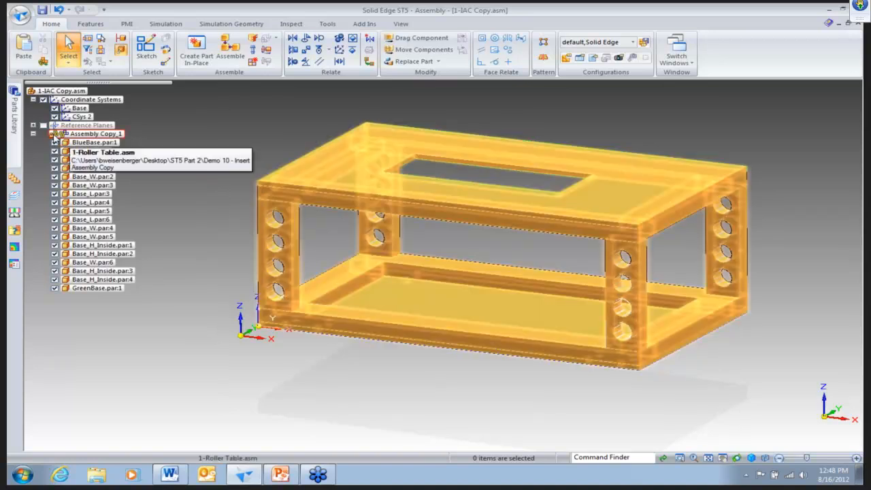
# - In 1-Roller Table.asm, replace the four Base_H_Inside posts with Base_H_Inside no holes.par
pyautogui.click(677, 55)
pyautogui.click(768, 114)
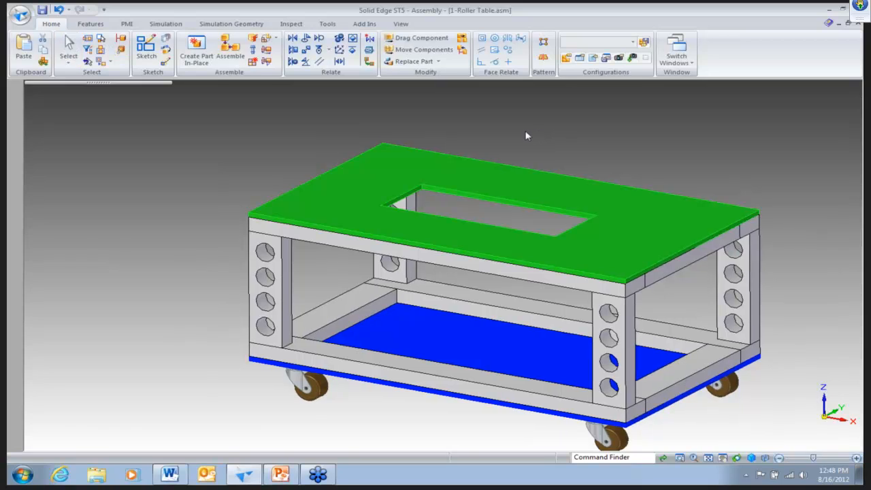
pyautogui.click(99, 160)
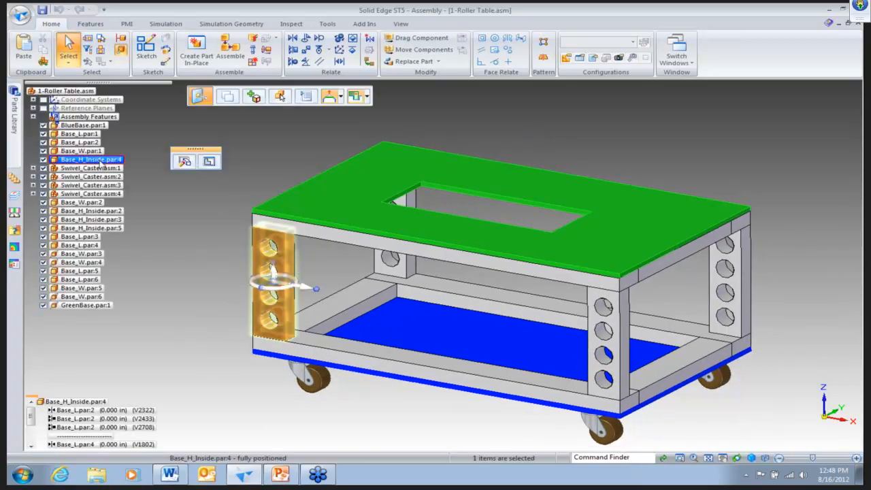
pyautogui.keyDown('ctrl'); pyautogui.click(109, 212); pyautogui.keyUp('ctrl')
pyautogui.keyDown('ctrl'); pyautogui.click(109, 220); pyautogui.keyUp('ctrl')
pyautogui.keyDown('ctrl'); pyautogui.click(109, 228); pyautogui.keyUp('ctrl')
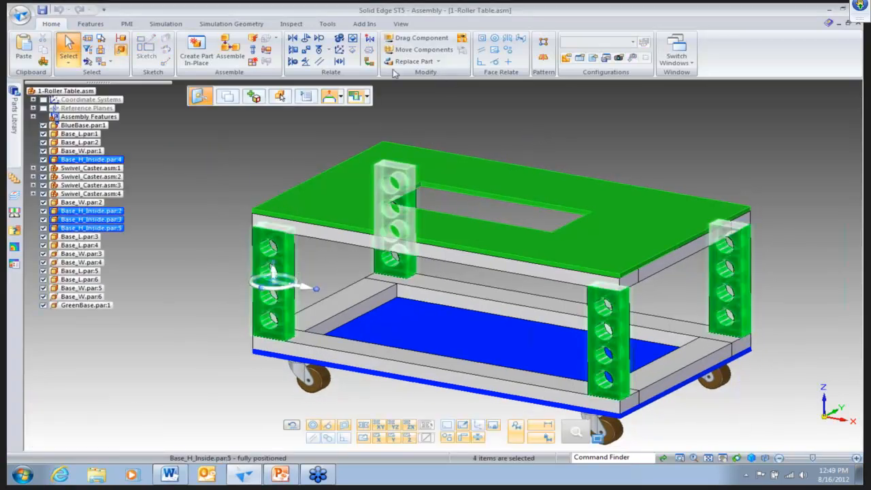
pyautogui.click(411, 61)
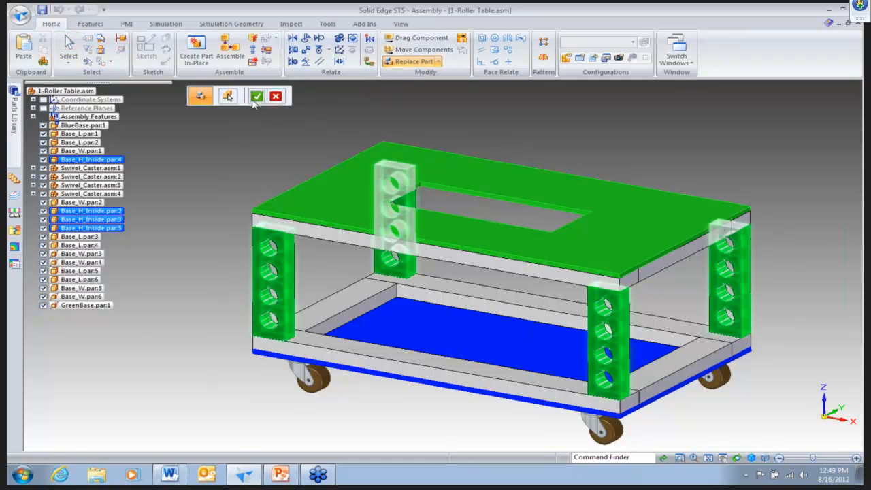
pyautogui.click(256, 97)
pyautogui.click(171, 135)
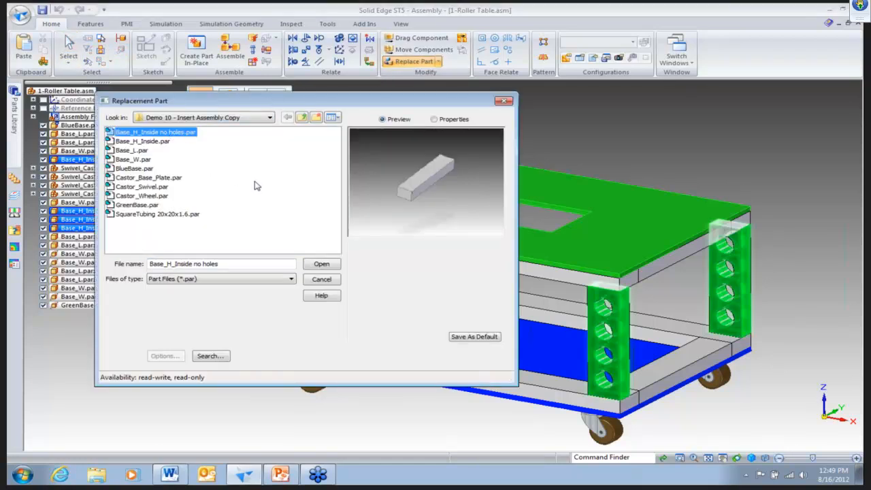
pyautogui.click(317, 265)
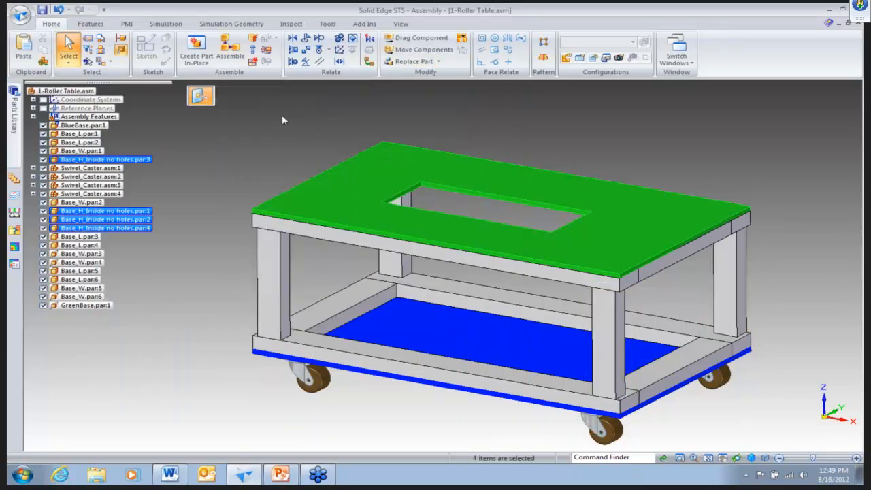
pyautogui.press('Escape')
# - Switch to 1-IAC Copy.asm and unfreeze Assembly Copy_1 so it picks up the roller table changes
pyautogui.click(673, 55)
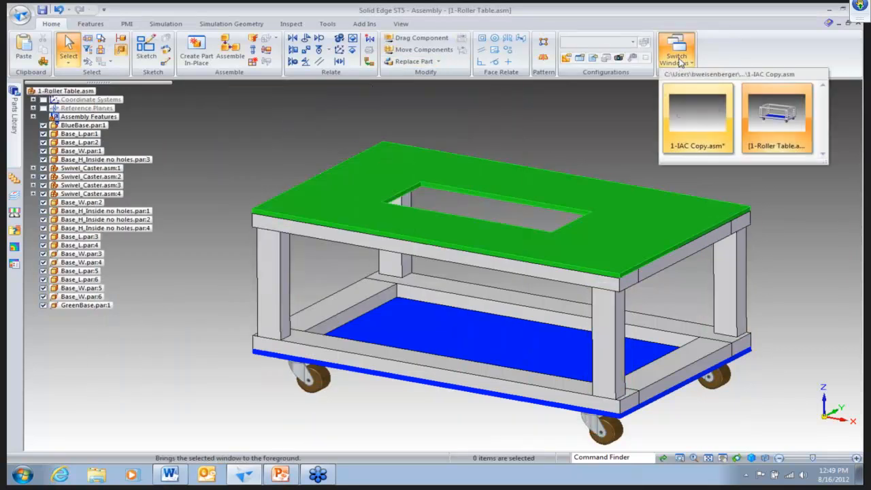
pyautogui.click(691, 106)
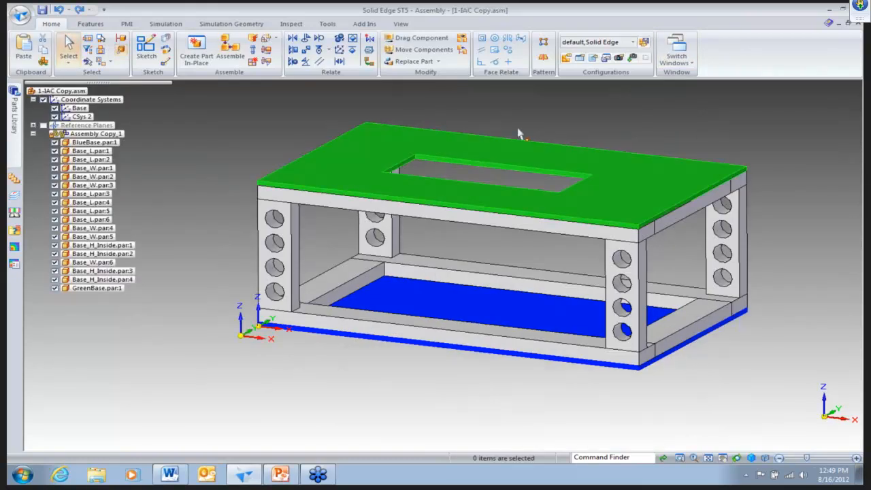
pyautogui.click(327, 24)
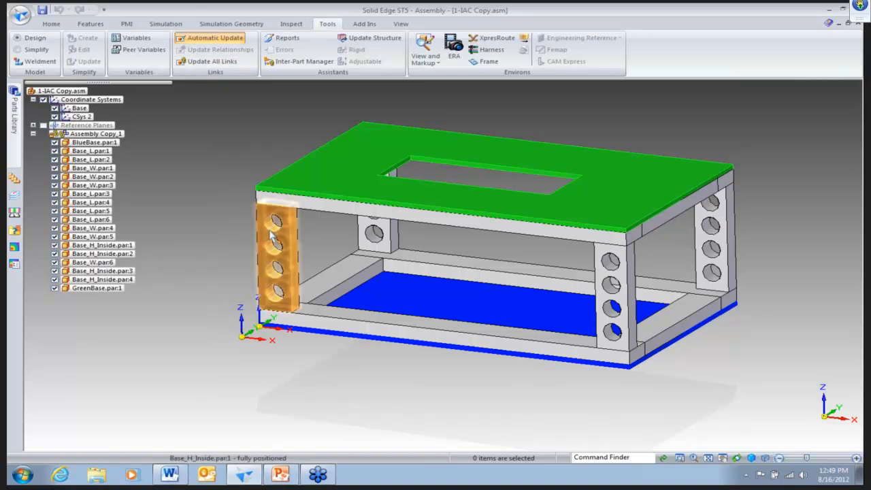
pyautogui.click(62, 25)
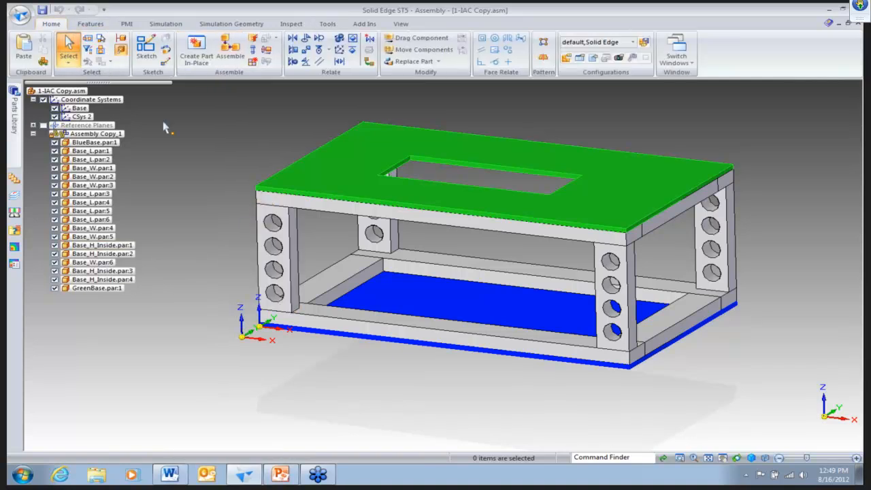
pyautogui.rightClick(111, 137)
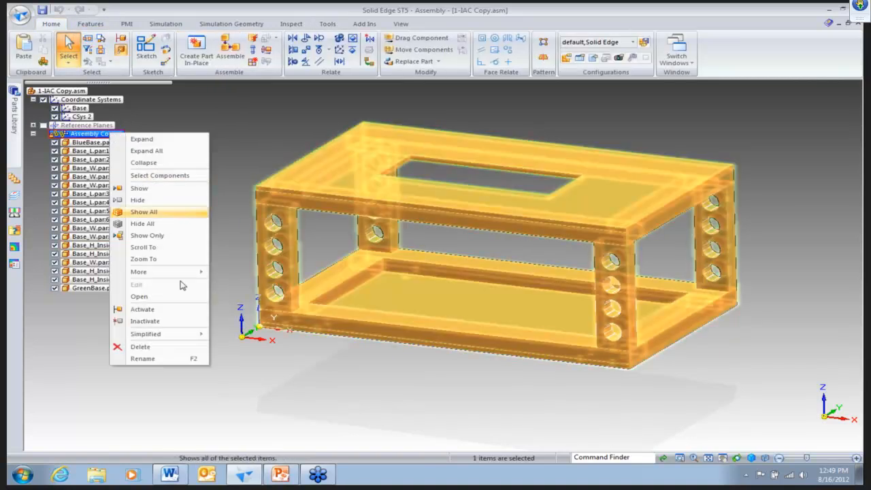
pyautogui.moveTo(187, 275)
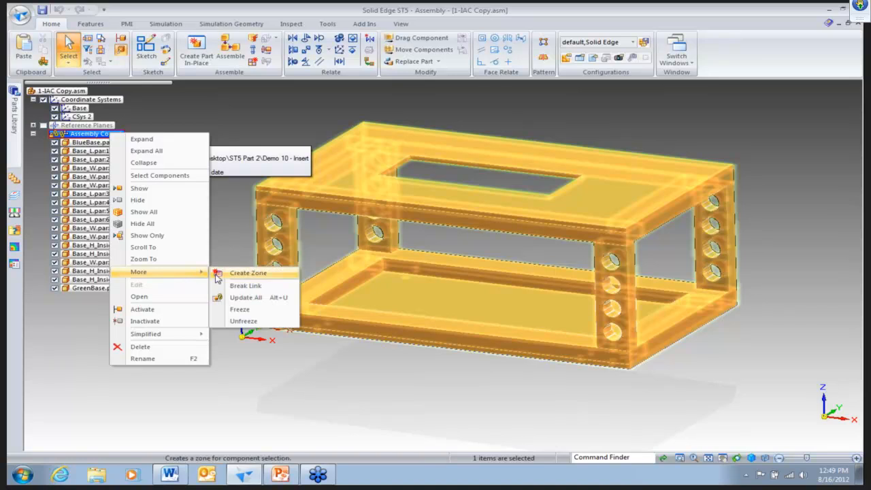
pyautogui.click(232, 323)
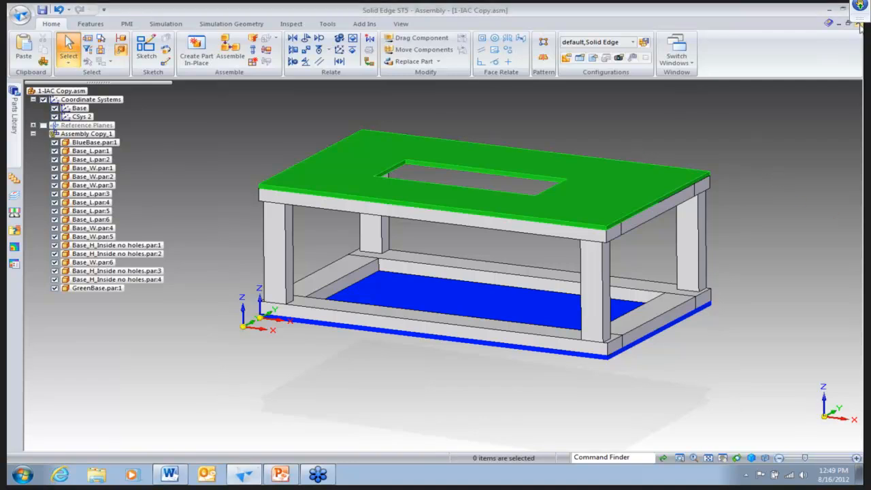
# - Close both assemblies without saving and run the PowerPoint slide show from the Alternate Position Assembly Drawing Views slide
pyautogui.click(451, 281)
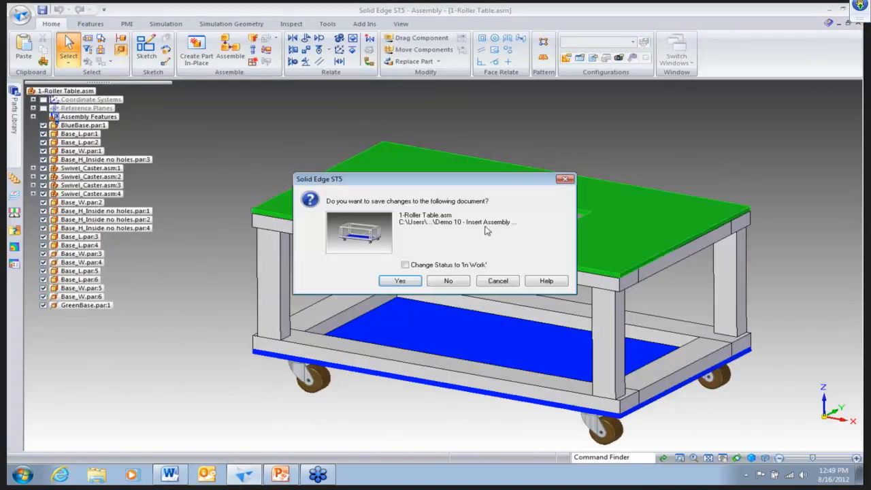
pyautogui.click(449, 281)
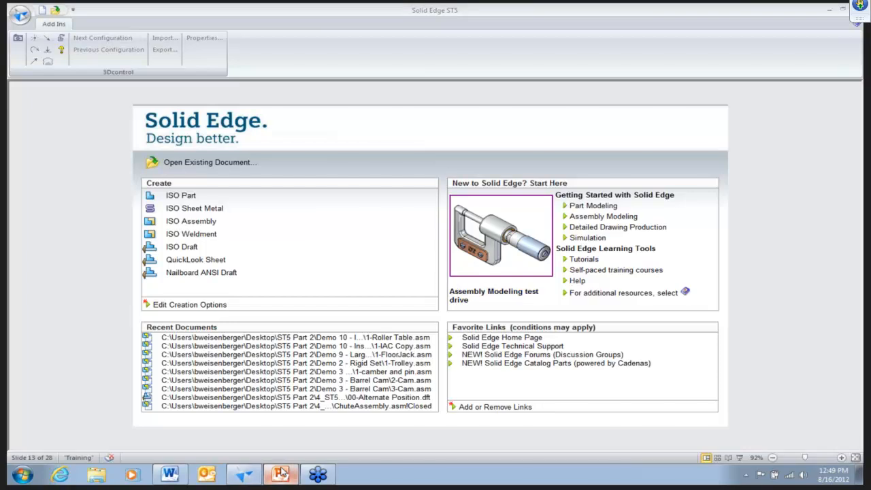
pyautogui.click(281, 473)
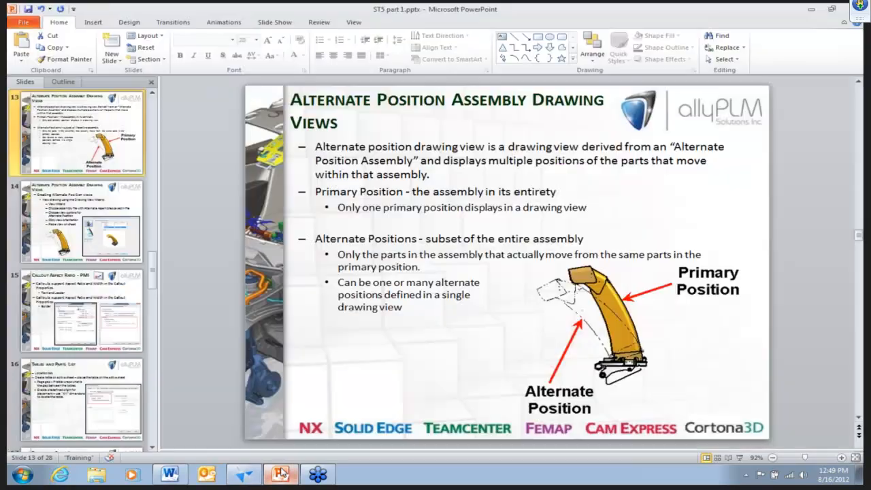
pyautogui.click(738, 458)
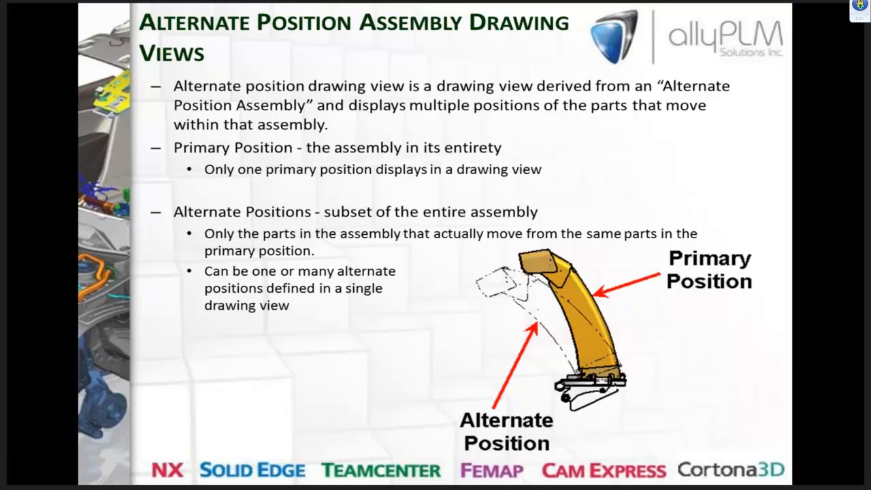
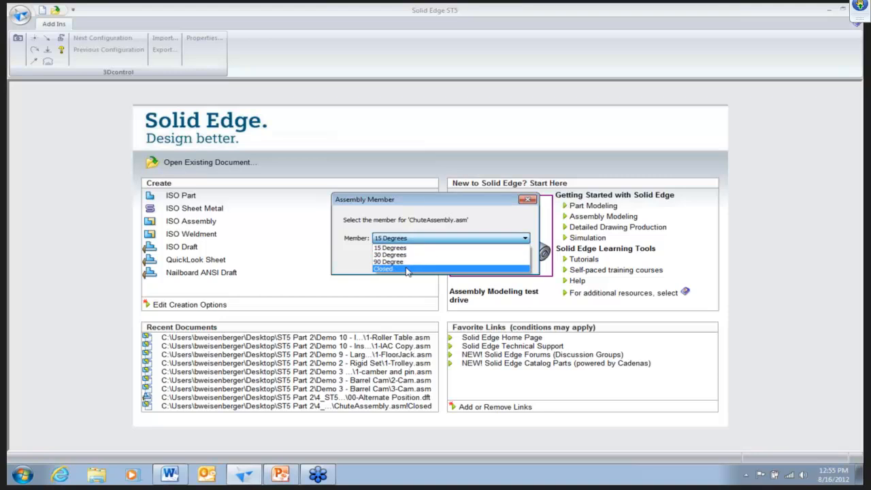
# - Open the Closed member of ChuteAssembly.asm in Solid Edge, switch to the 15 Degrees member, and return to Closed
pyautogui.click(402, 268)
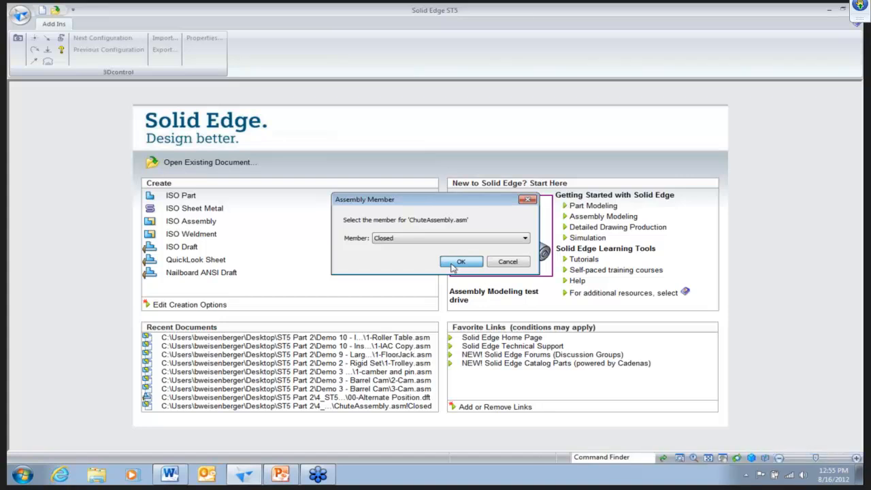
pyautogui.click(457, 264)
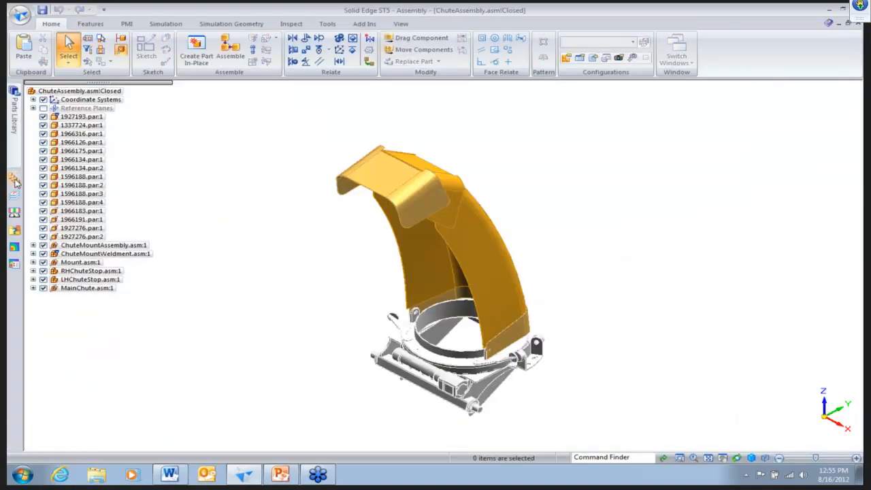
pyautogui.click(15, 179)
pyautogui.click(66, 129)
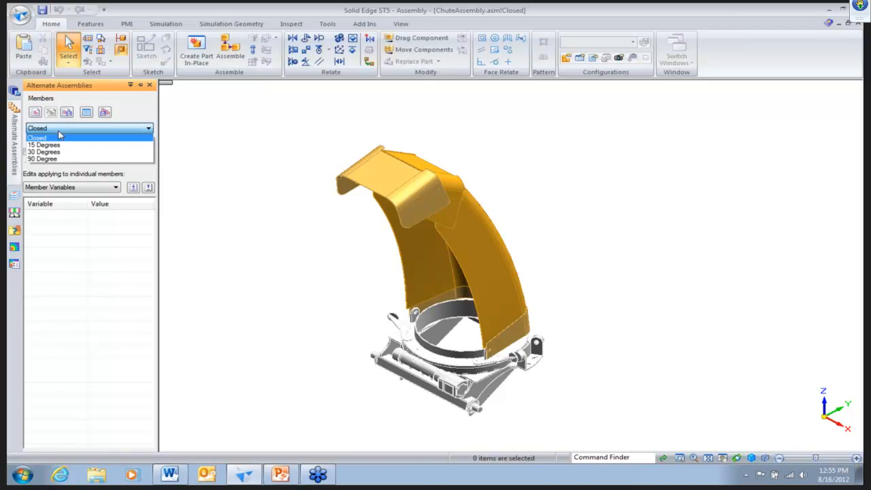
pyautogui.click(56, 146)
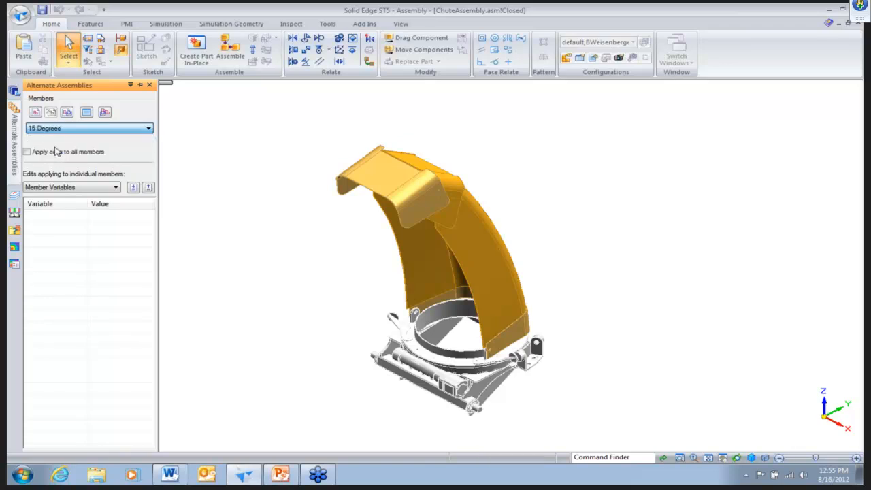
pyautogui.click(79, 130)
pyautogui.click(79, 138)
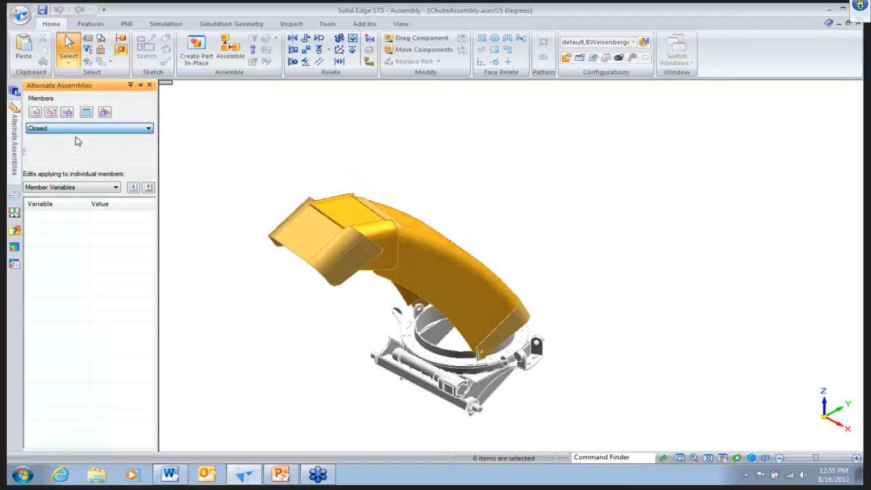
# - Open the draft file 00-Alternate Position.dft from the Draft-Alternate Position folder
pyautogui.click(21, 14)
pyautogui.click(31, 56)
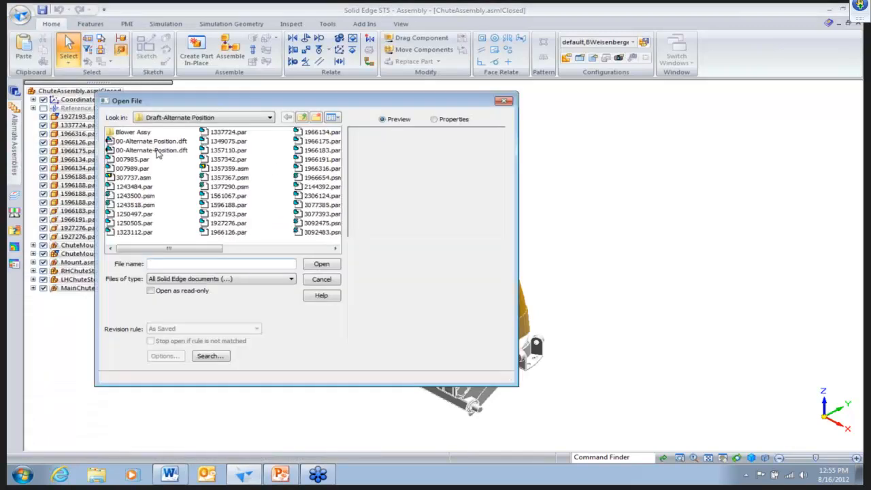
pyautogui.click(151, 141)
pyautogui.click(321, 264)
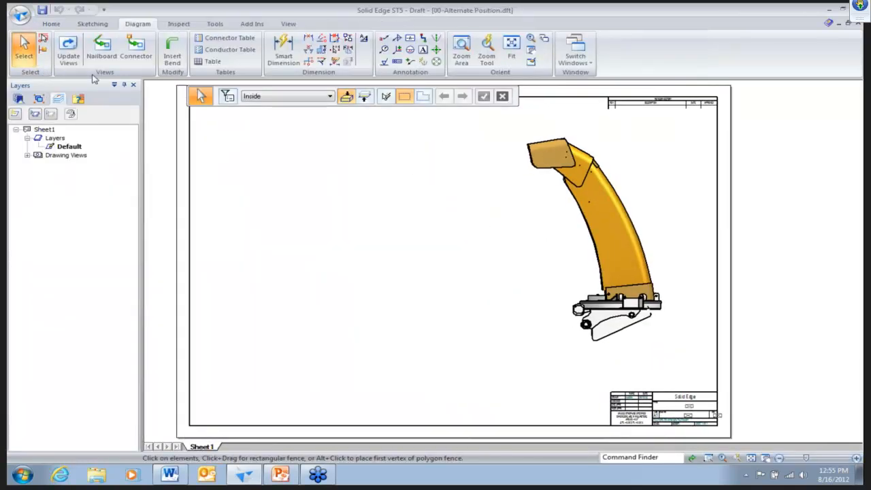
# - Define a new chute assembly drawing view with Closed as primary, 15 Degrees as alternate position, and Right orientation
pyautogui.click(52, 25)
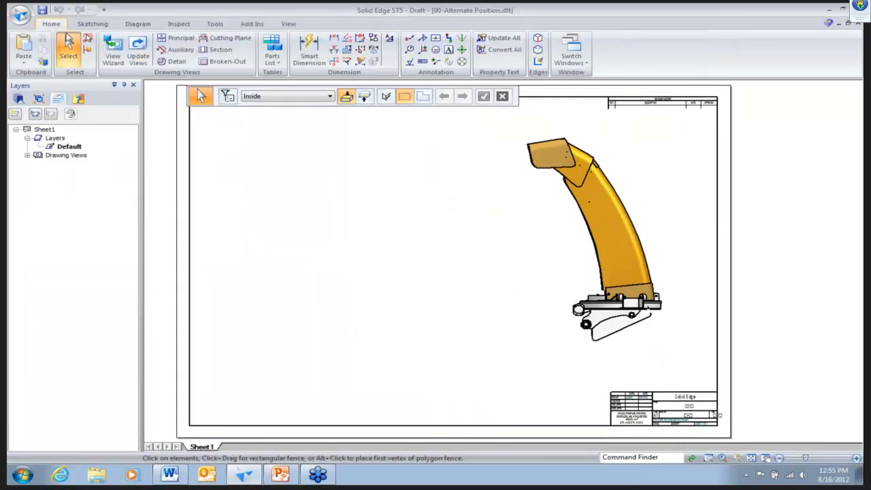
pyautogui.click(111, 55)
pyautogui.click(418, 310)
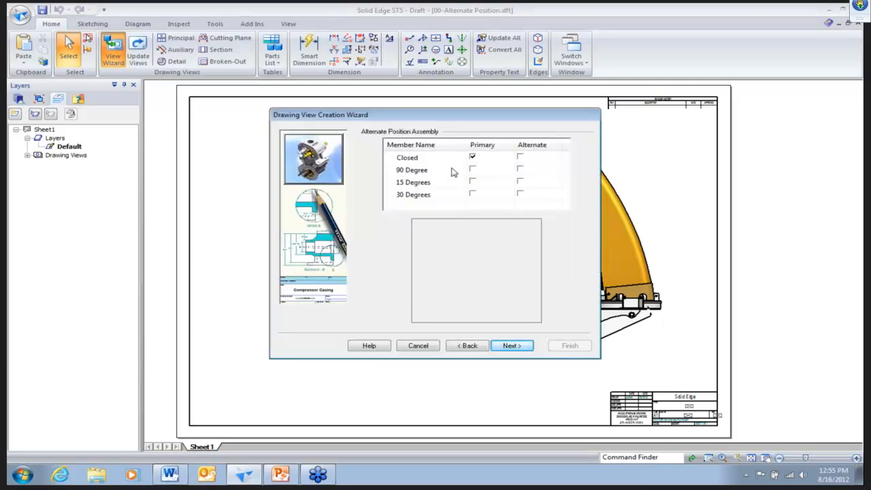
pyautogui.click(519, 183)
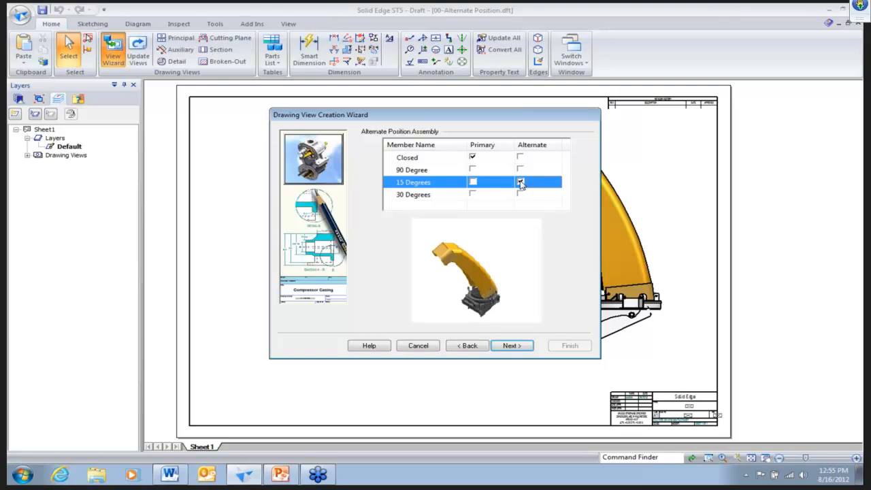
pyautogui.click(521, 346)
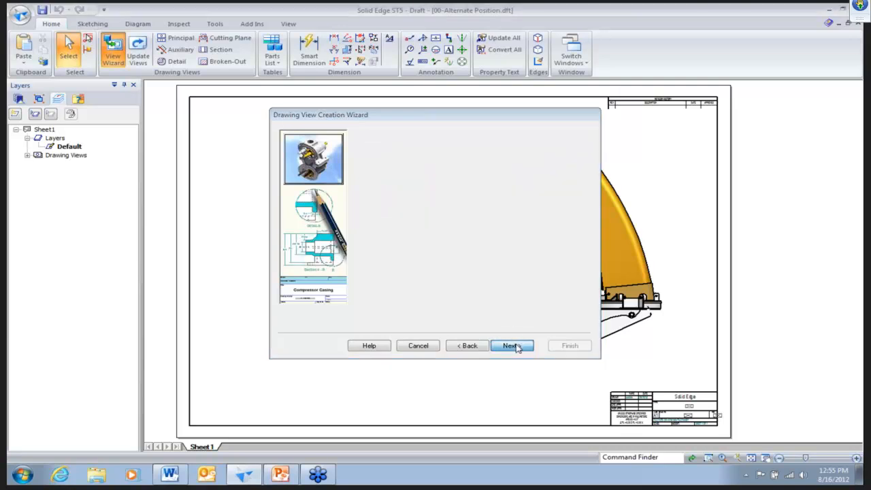
pyautogui.click(520, 346)
pyautogui.click(383, 199)
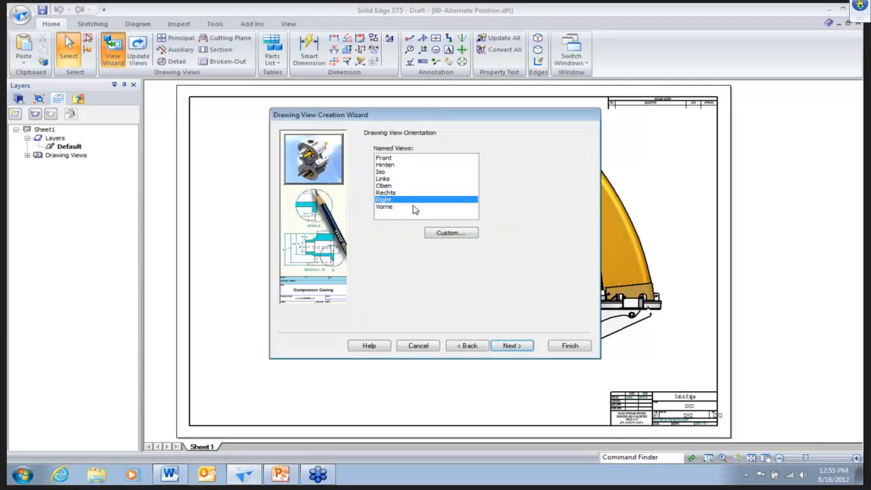
pyautogui.click(571, 347)
# - Set the new view to shaded display and place it on the sheet beside the existing chute view
pyautogui.click(501, 96)
pyautogui.click(529, 141)
pyautogui.click(369, 242)
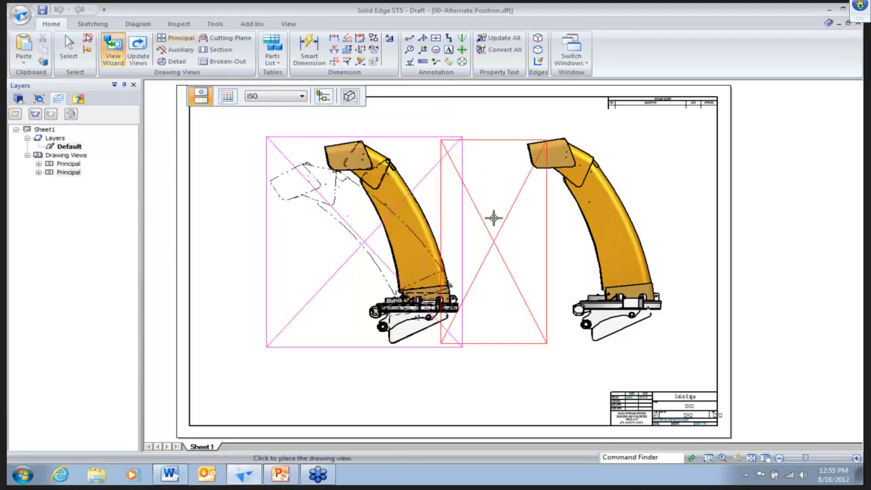
pyautogui.press('Escape')
# - Examine the new view's display properties for the 15 Degrees alternate position and the Closed primary position
pyautogui.click(418, 242)
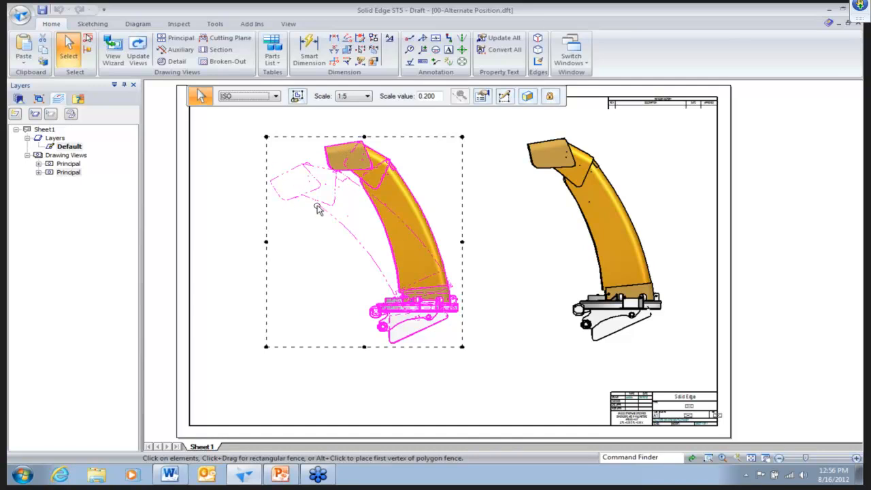
pyautogui.click(483, 96)
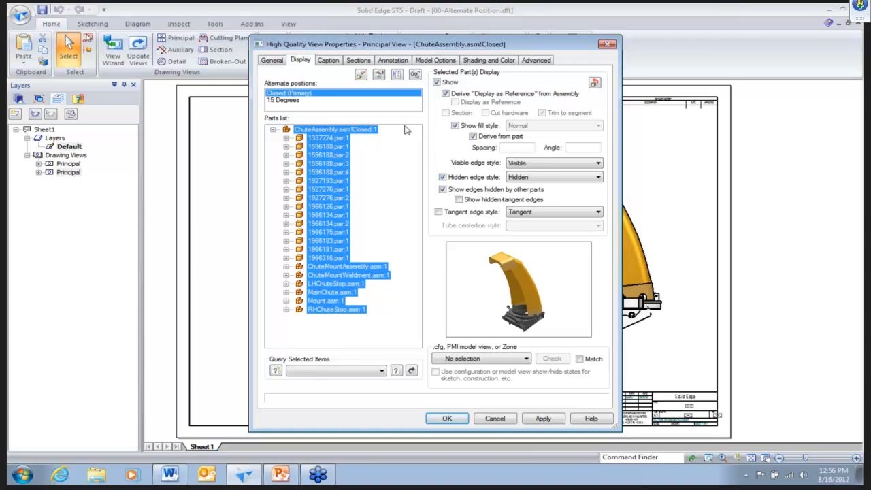
pyautogui.click(292, 101)
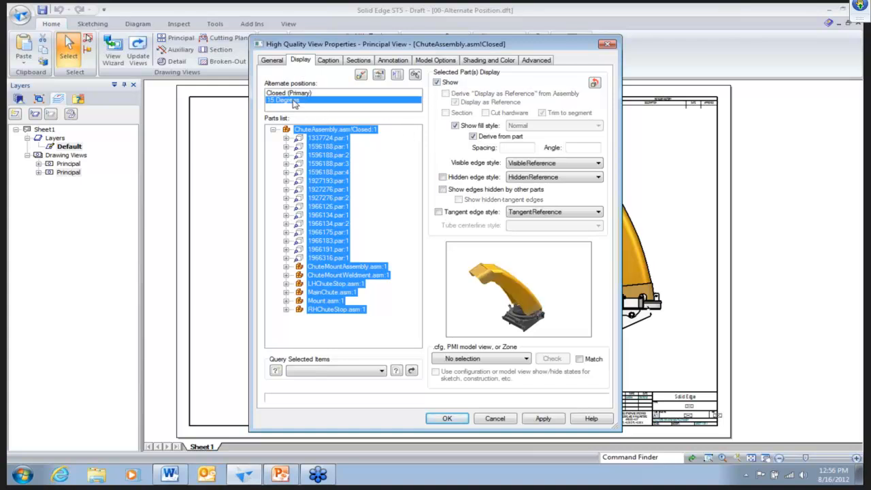
pyautogui.click(297, 94)
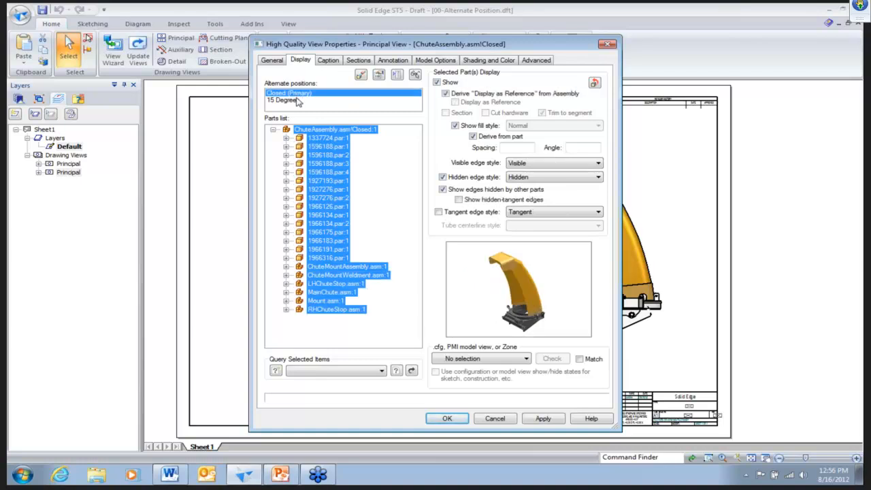
# - Compare the 15 Degrees and Closed display settings, and turn off the hidden edge style for the Closed primary position
pyautogui.click(285, 100)
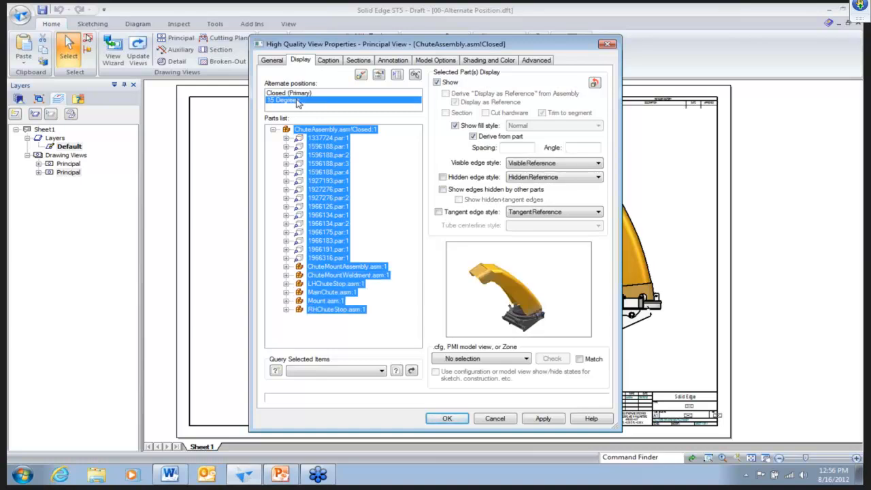
pyautogui.click(304, 94)
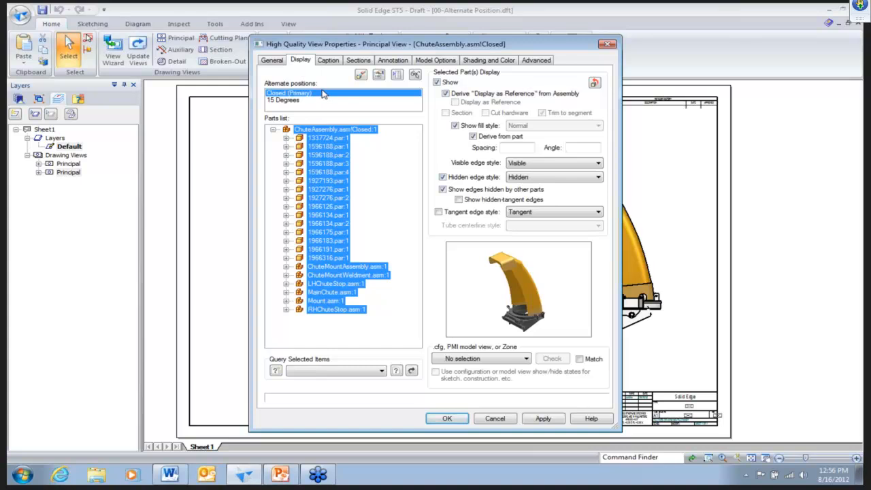
pyautogui.click(442, 177)
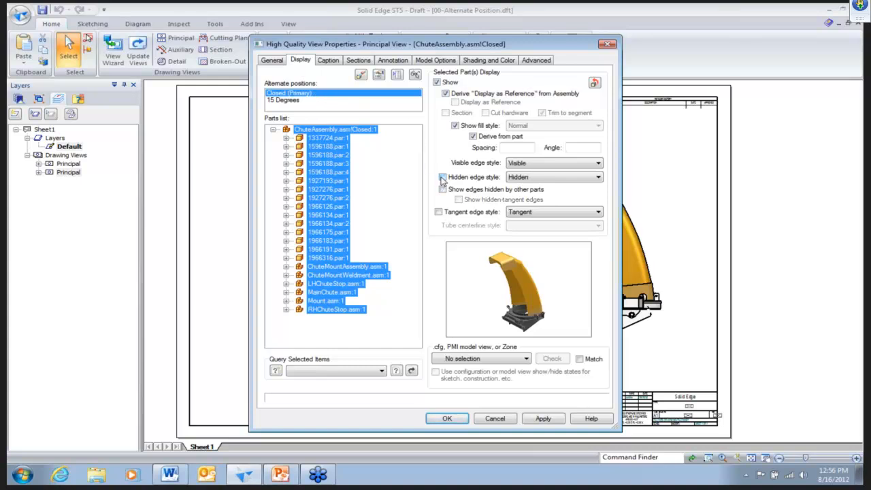
pyautogui.click(446, 417)
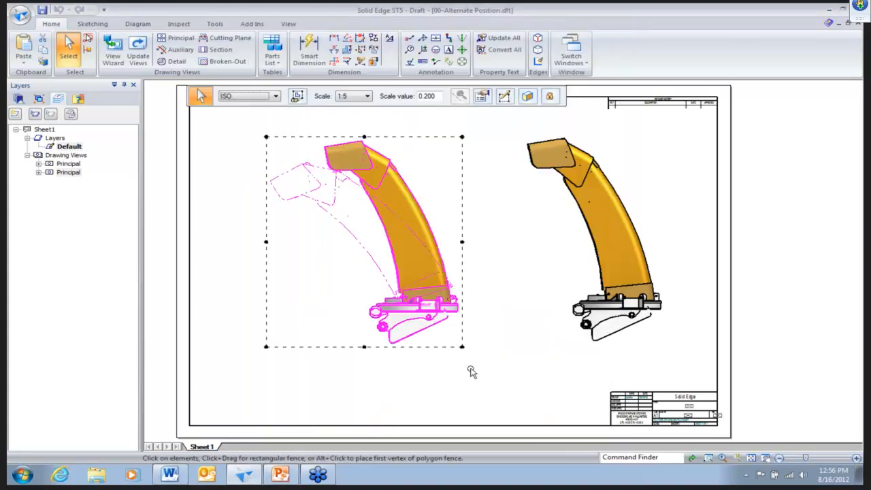
# - Set 90 Degree and 30 Degrees as alternate positions for the chute view nearest the title block, and update the drawing views
pyautogui.click(424, 222)
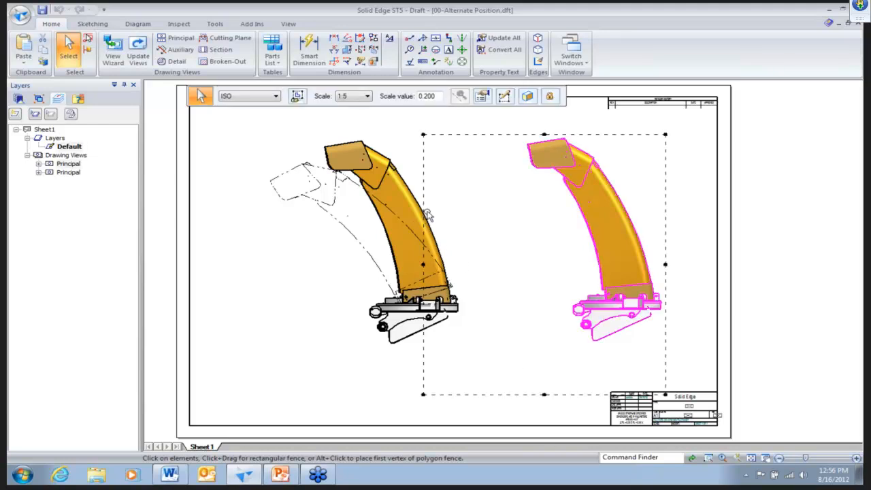
pyautogui.rightClick(579, 208)
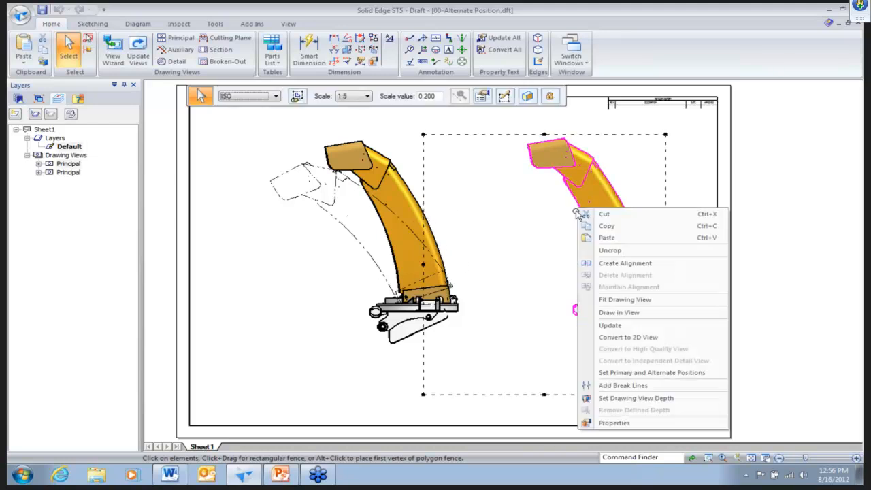
pyautogui.click(659, 374)
pyautogui.click(374, 195)
pyautogui.click(374, 221)
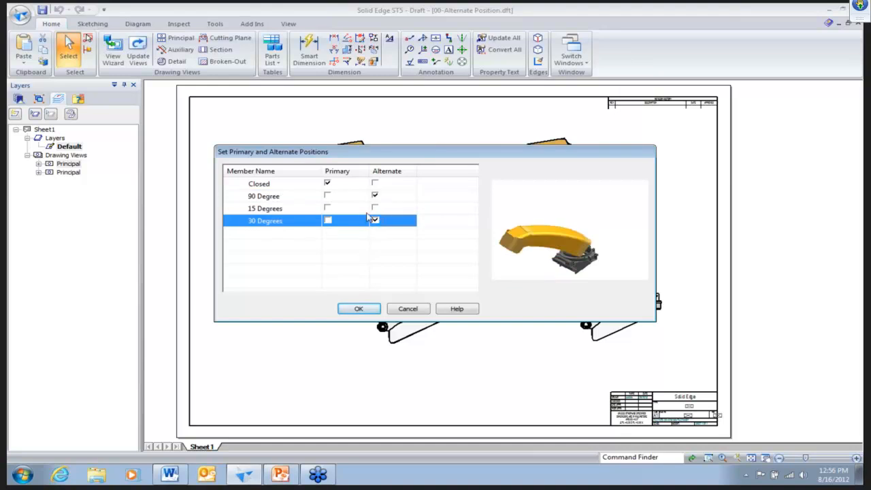
pyautogui.click(347, 309)
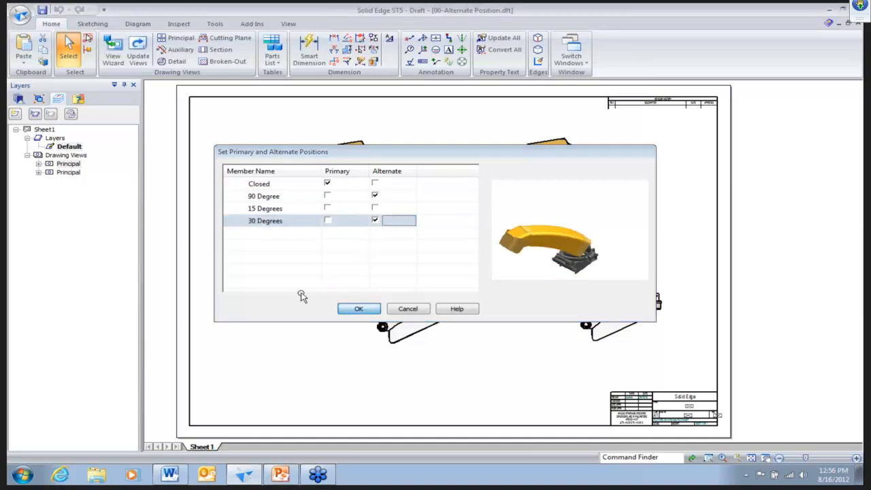
pyautogui.click(138, 57)
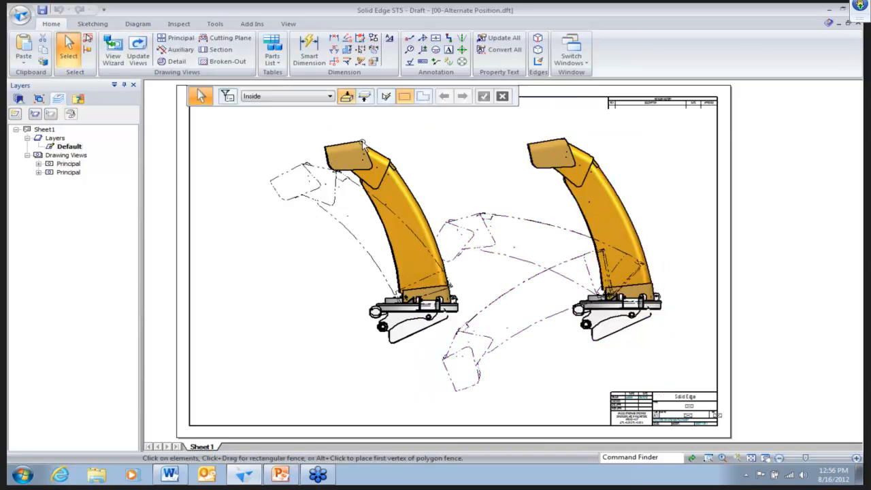
# - Move the chute view with the 15 Degrees alternate away from the neighbouring view's alternate position outlines
pyautogui.click(397, 139)
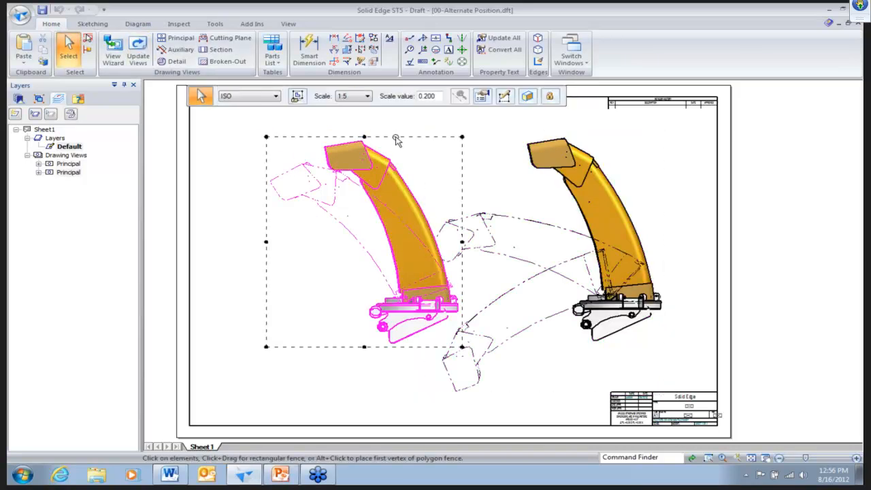
pyautogui.click(443, 140)
pyautogui.click(713, 156)
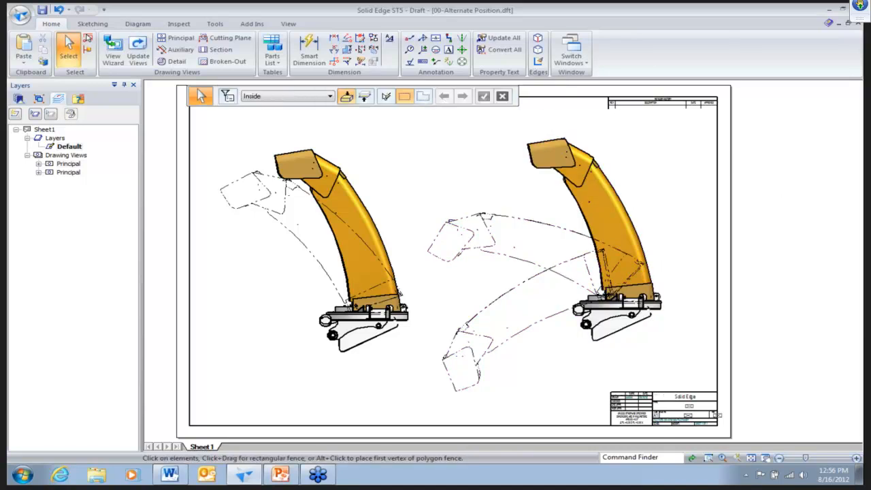
# - Close the alternate position draft and the chute assembly without saving changes
pyautogui.click(857, 23)
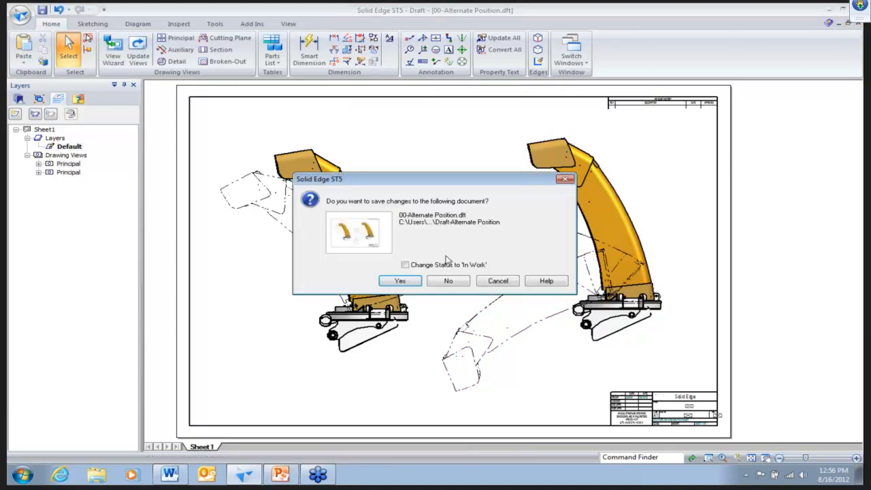
pyautogui.click(448, 281)
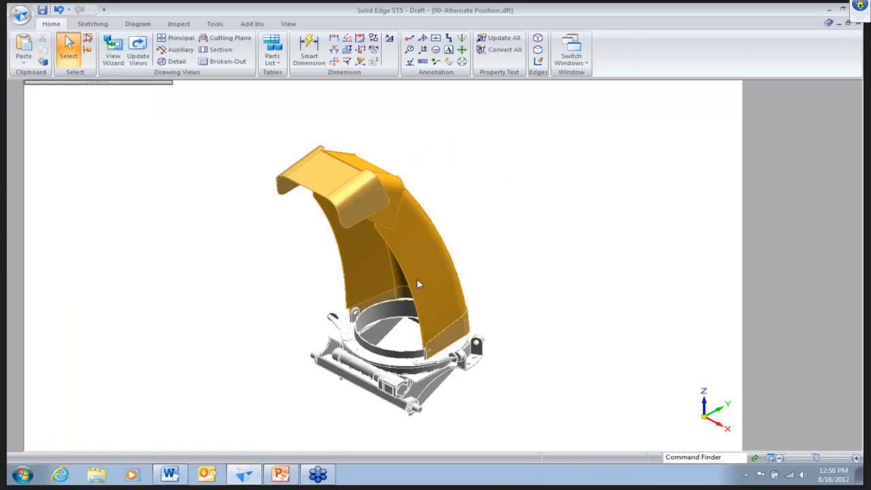
pyautogui.click(857, 23)
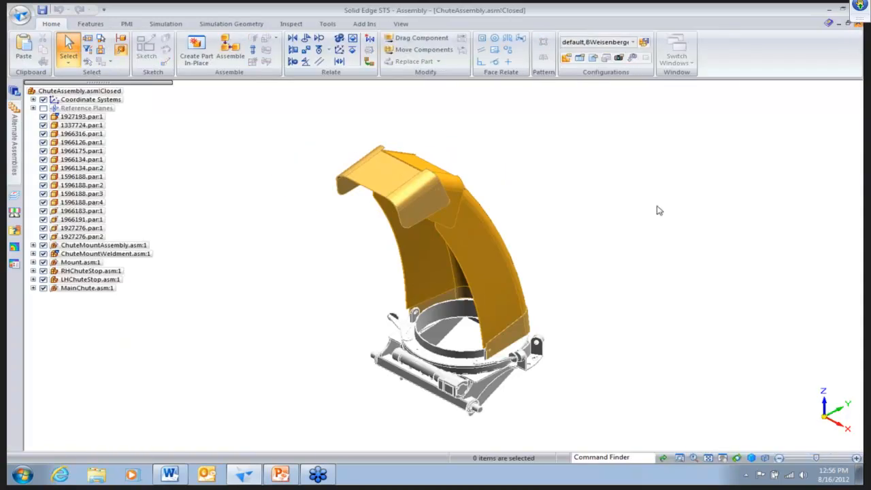
pyautogui.click(447, 282)
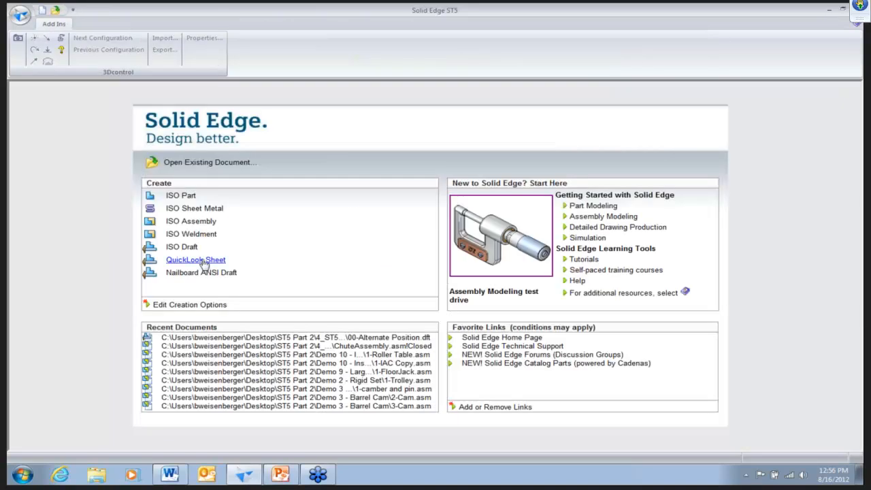
# - Create a draft from QuickLook Sheet and generate a ballooned parts list for the blower view using the New Table settings
pyautogui.click(204, 261)
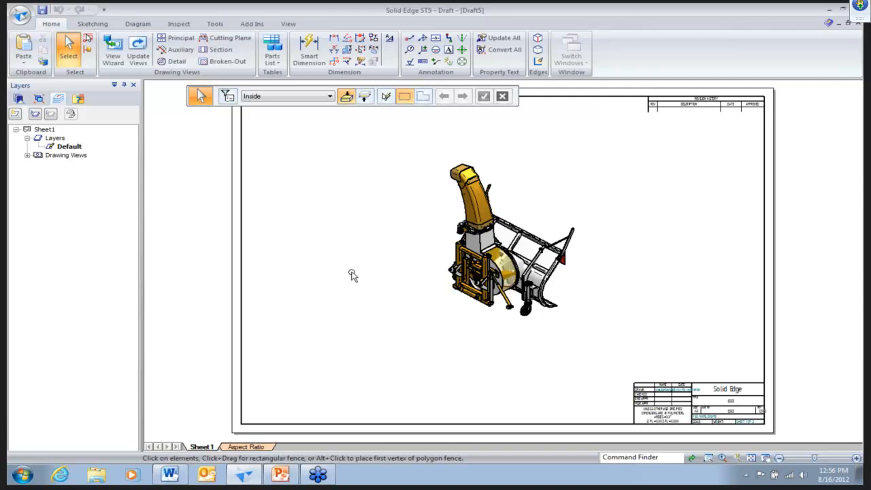
pyautogui.click(272, 49)
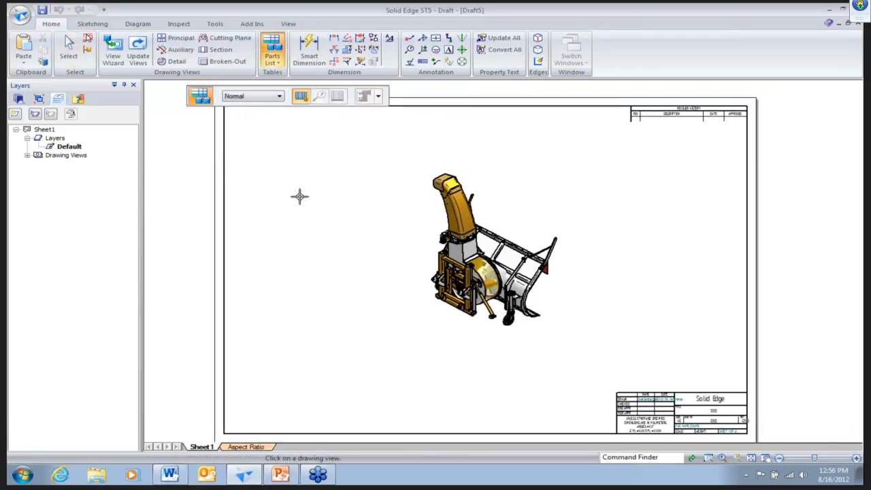
pyautogui.click(443, 241)
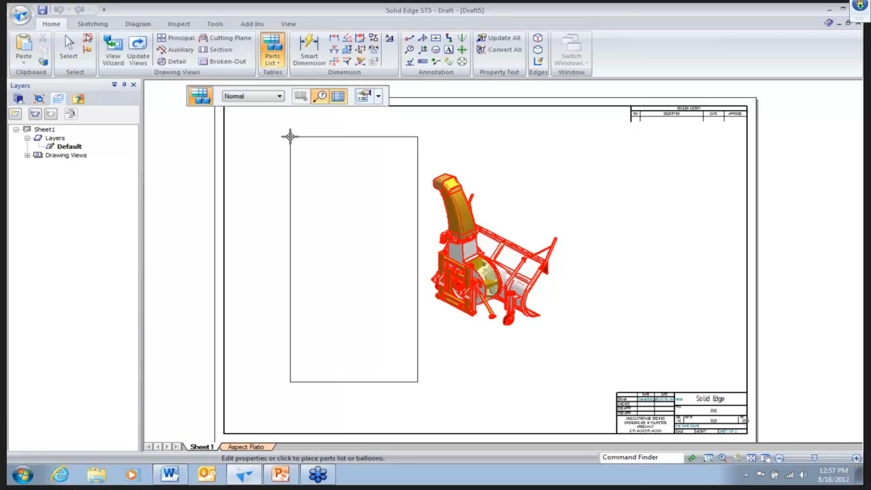
pyautogui.click(379, 95)
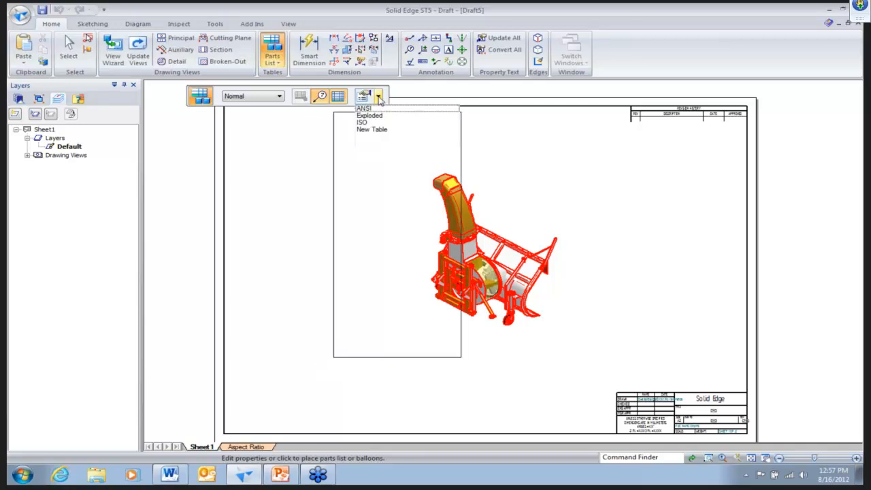
pyautogui.click(372, 130)
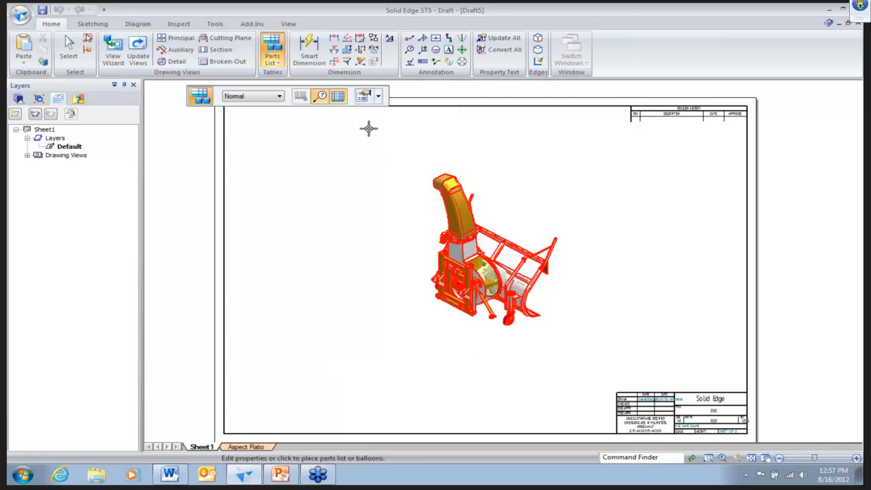
pyautogui.click(348, 203)
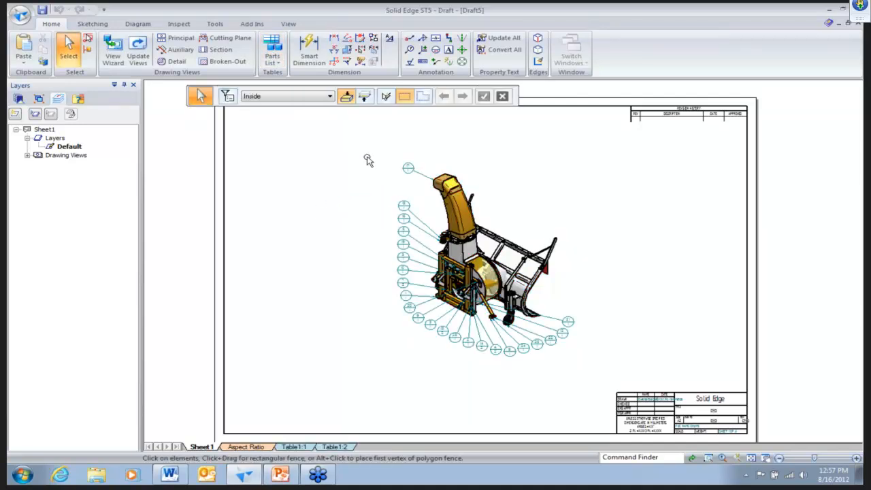
# - Examine the balloons on the blower view and the parts list pages on sheets Table1:1 and Table1:2
pyautogui.scroll(5, 368, 160)
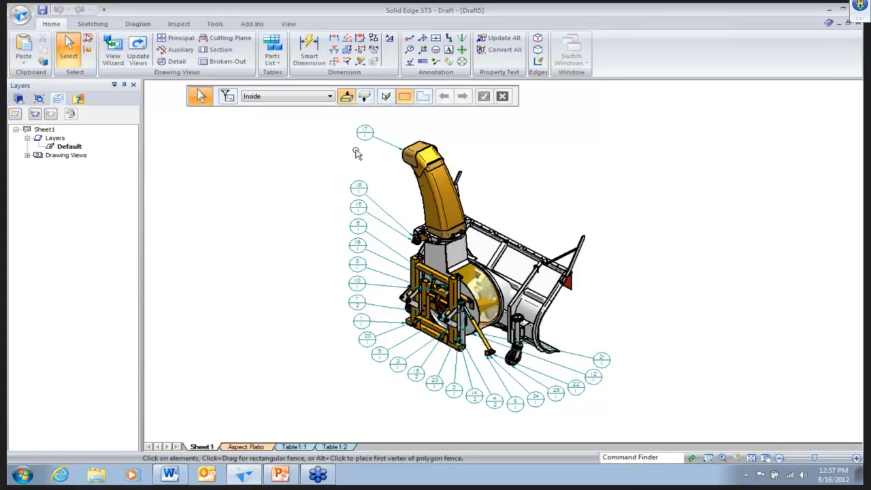
pyautogui.scroll(-3, 302, 242)
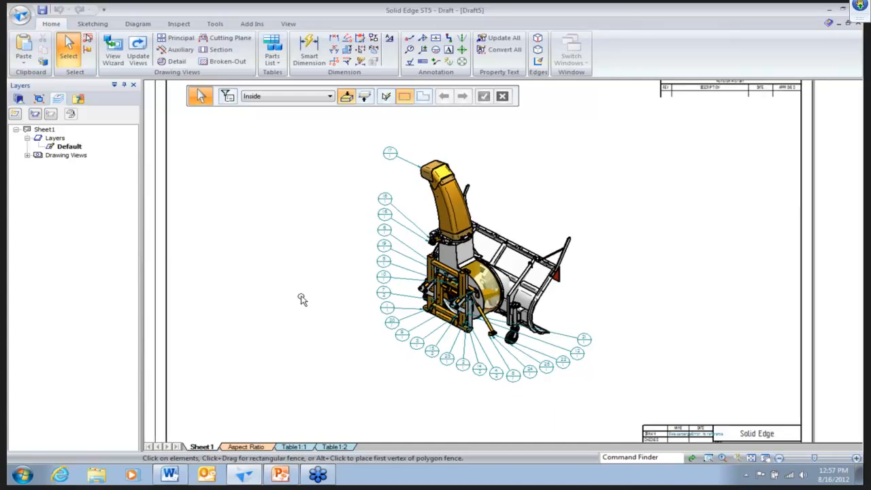
pyautogui.click(302, 449)
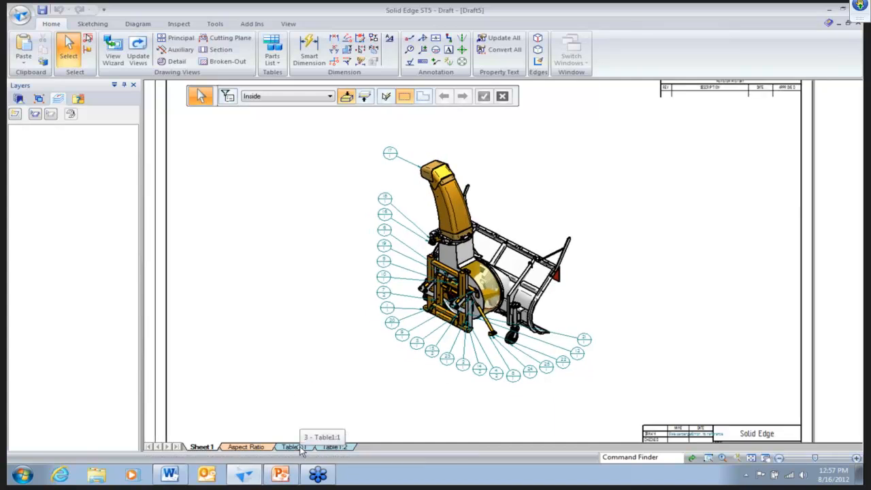
pyautogui.click(751, 458)
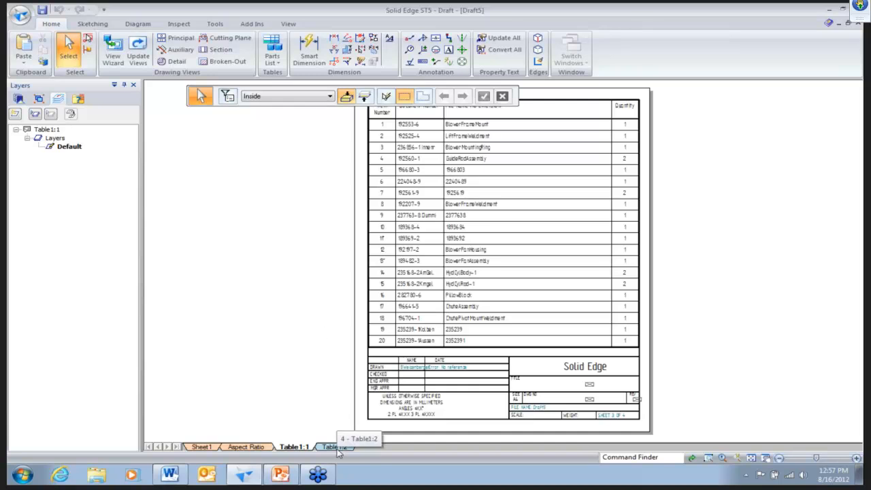
pyautogui.click(337, 449)
# - Inspect the parts list's general height and row settings and its sheet location settings
pyautogui.click(368, 279)
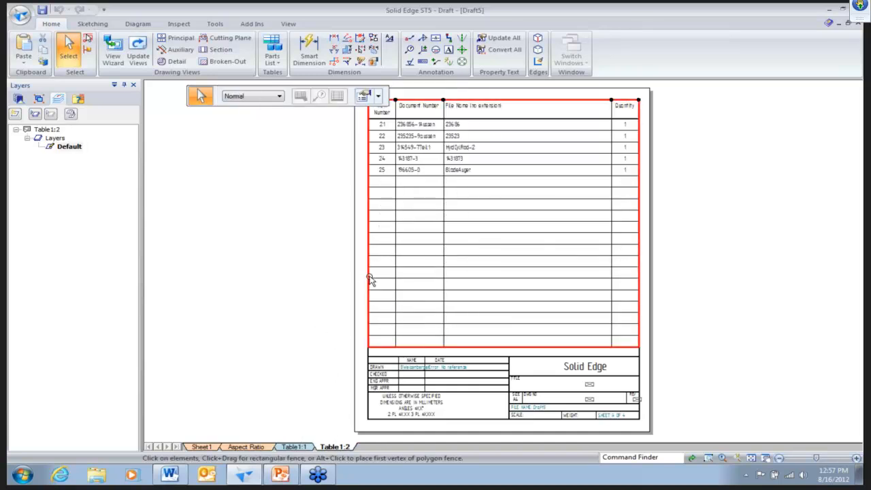
pyautogui.click(364, 96)
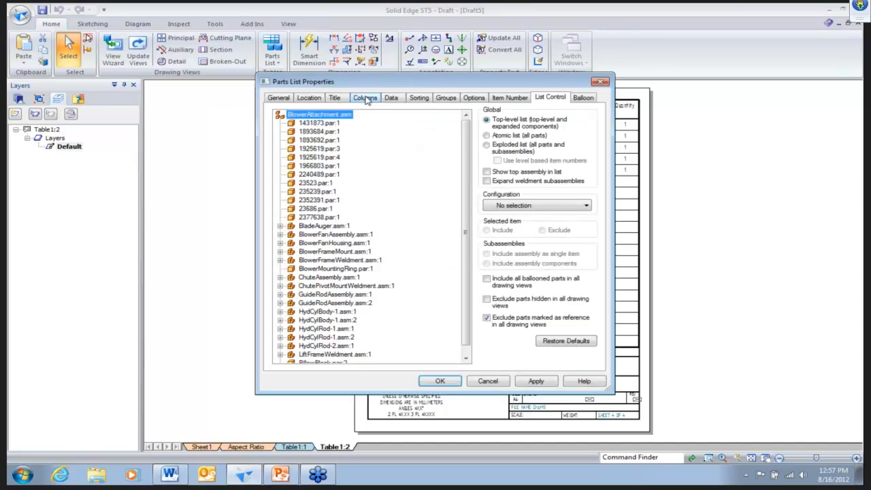
pyautogui.click(278, 97)
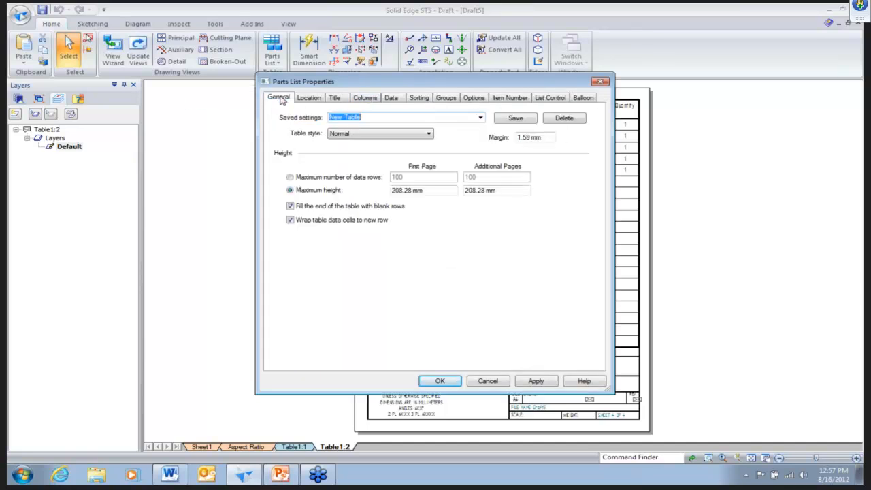
pyautogui.moveTo(338, 90); pyautogui.dragTo(150, 102)
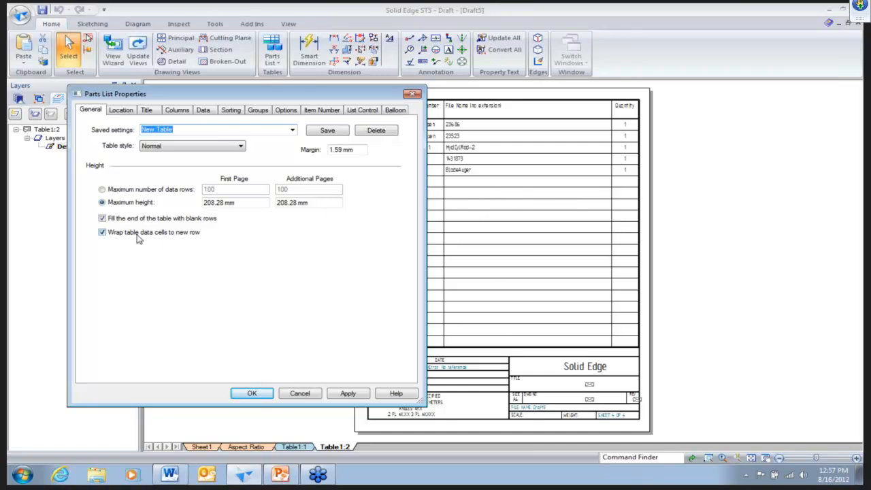
pyautogui.click(121, 110)
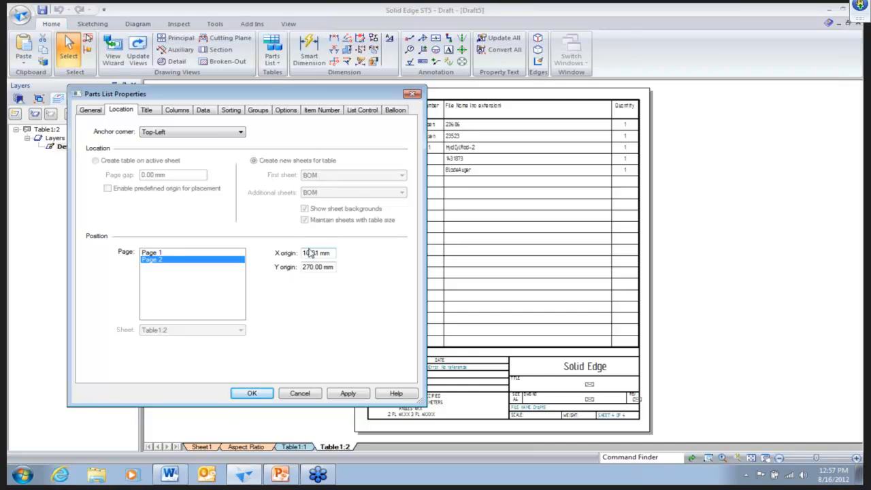
# - Apply the Atomic list (all parts) option to the parts list, and switch it back to the top-level list
pyautogui.click(362, 110)
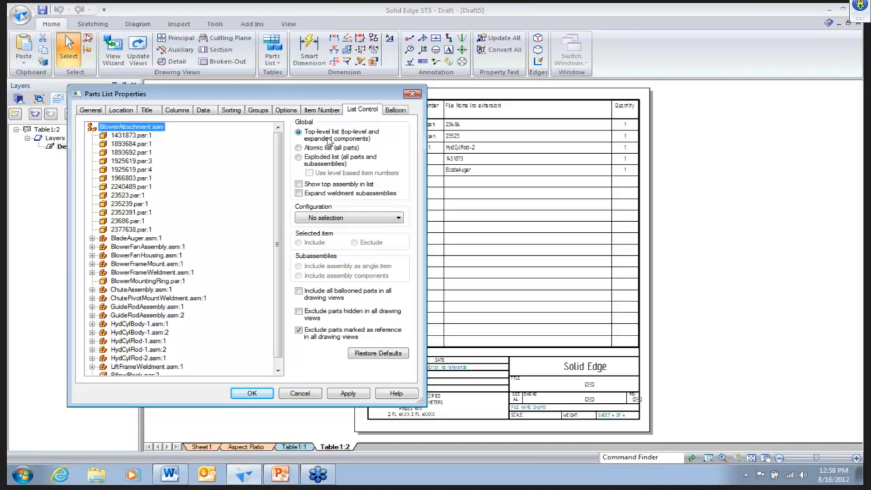
pyautogui.click(312, 148)
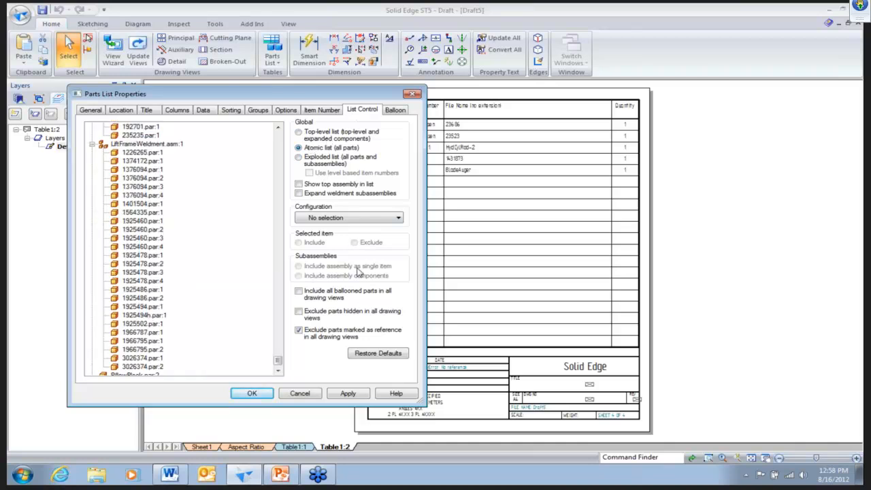
pyautogui.click(345, 394)
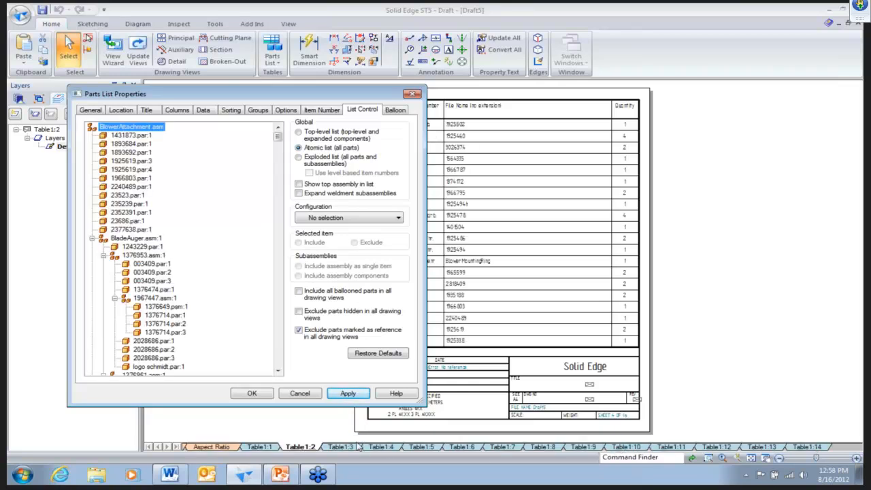
pyautogui.click(331, 138)
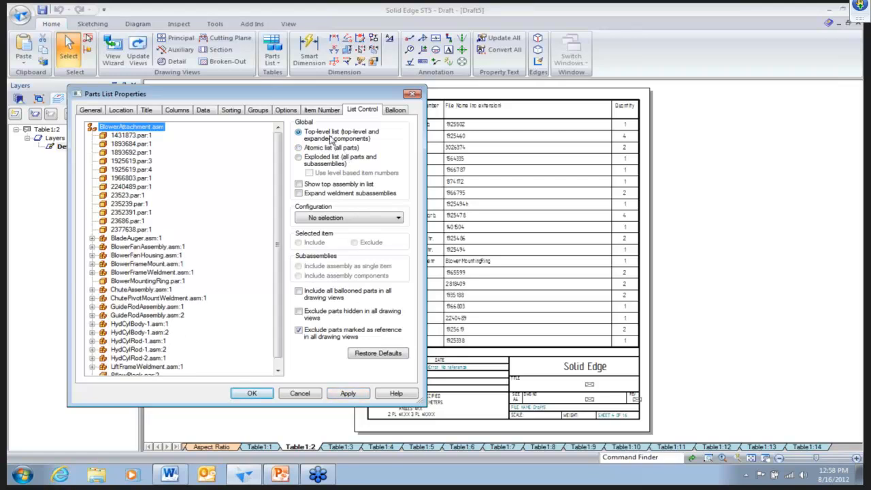
pyautogui.click(252, 394)
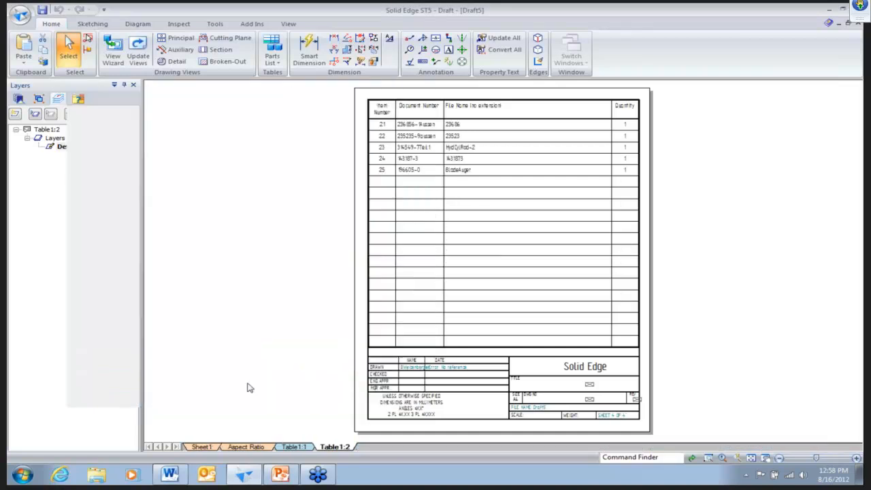
# - On the Aspect Ratio sheet, set the line spacing of all text in the quotations text box to Exactly 10
pyautogui.click(259, 292)
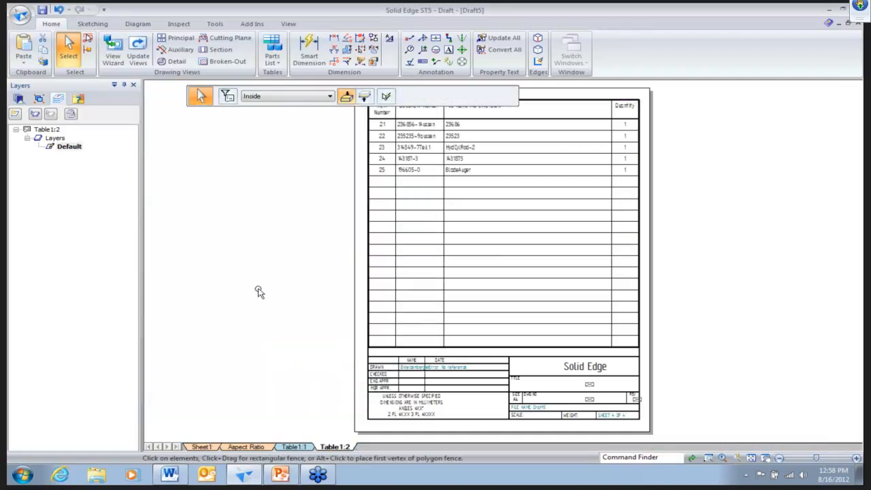
pyautogui.click(247, 446)
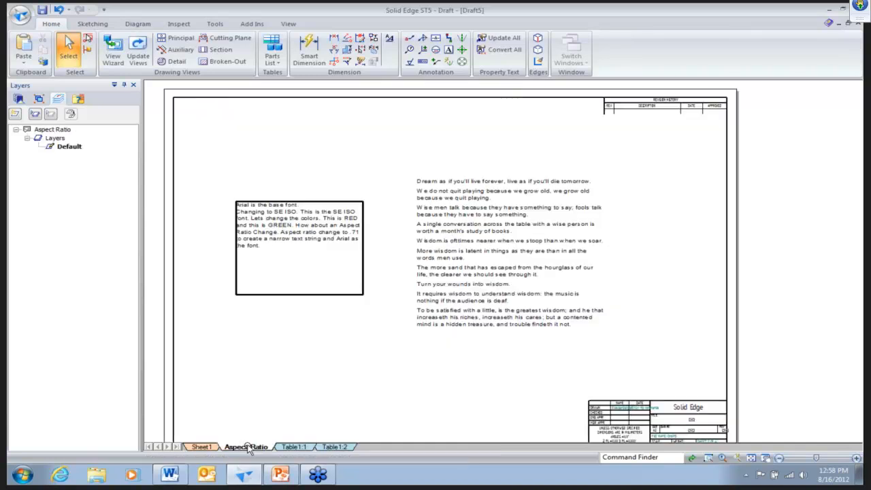
pyautogui.scroll(3, 397, 366)
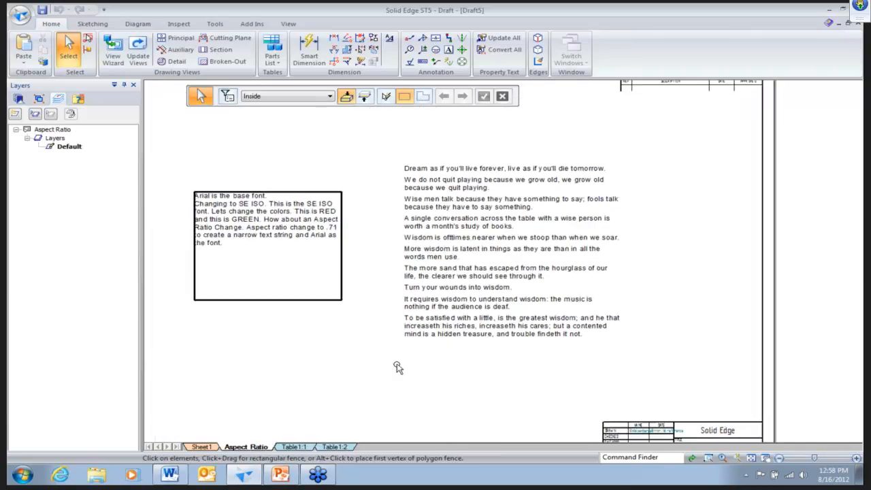
pyautogui.doubleClick(460, 291)
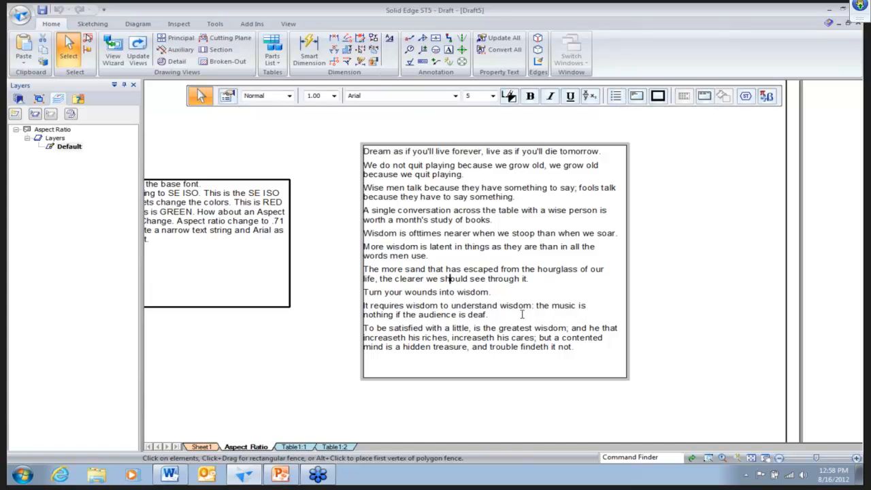
pyautogui.moveTo(583, 348); pyautogui.dragTo(363, 143)
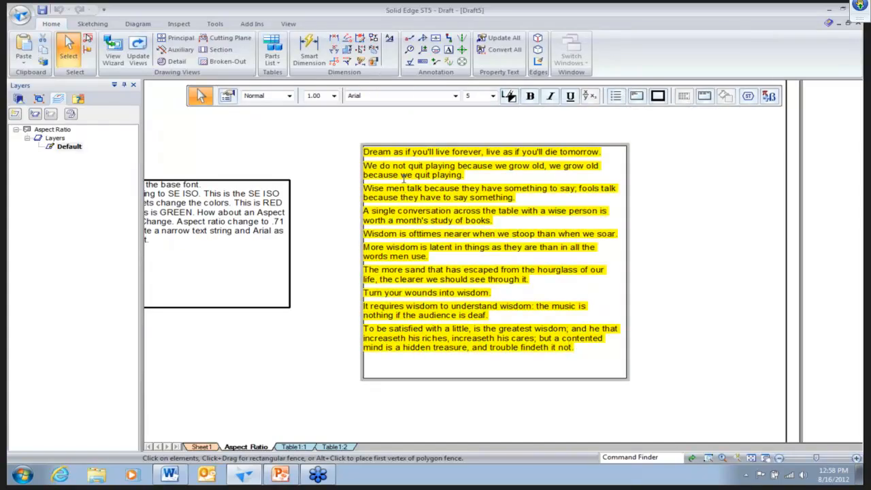
pyautogui.click(227, 95)
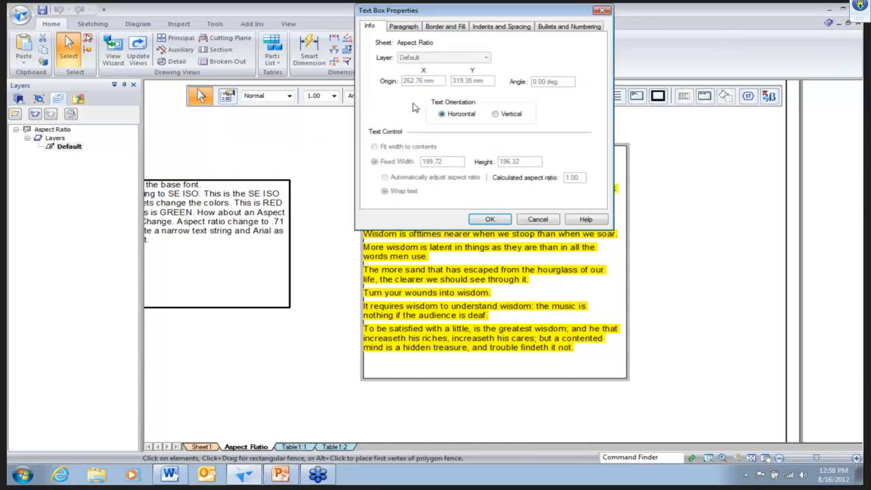
pyautogui.click(502, 26)
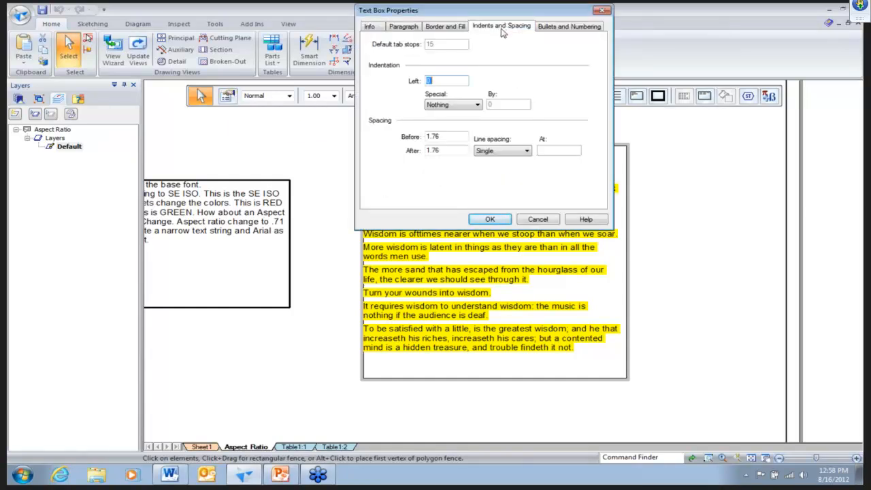
pyautogui.click(506, 153)
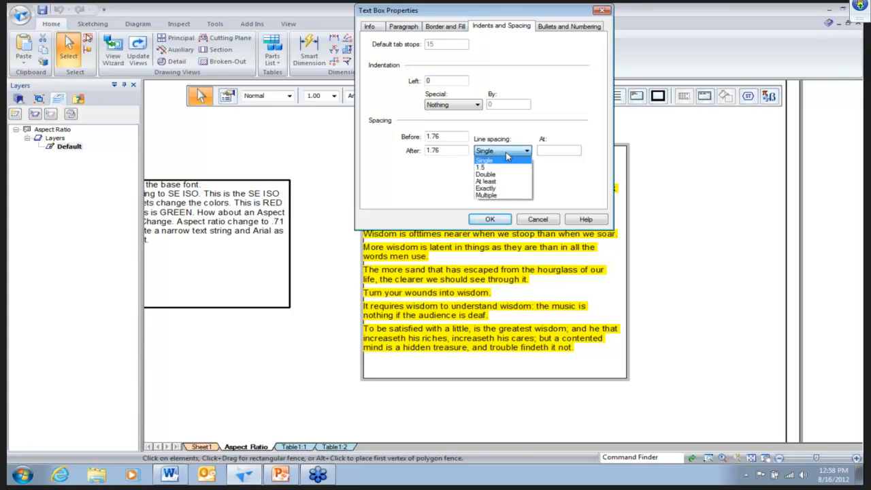
pyautogui.click(507, 189)
pyautogui.doubleClick(540, 150)
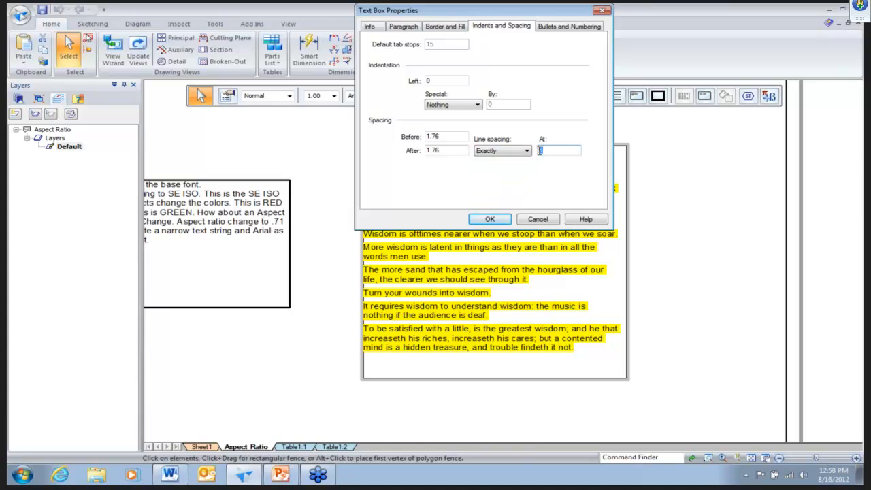
pyautogui.write('10')
pyautogui.click(498, 218)
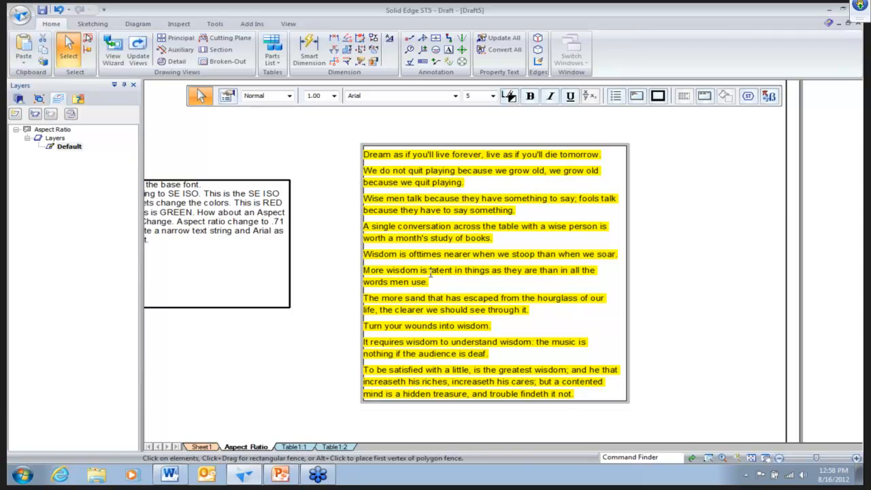
# - Apply uppercase Roman numeral numbering (I, II, III) to the quotations and finish editing the text box
pyautogui.click(615, 100)
pyautogui.moveTo(626, 112)
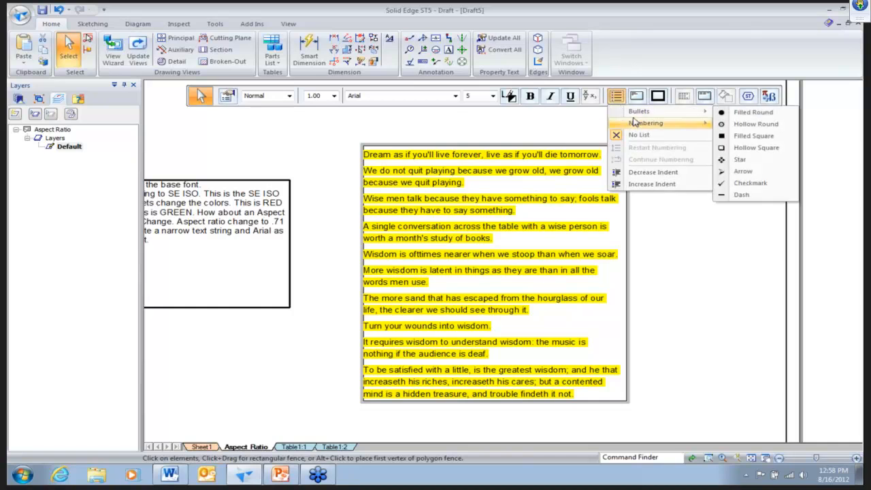
pyautogui.moveTo(653, 123)
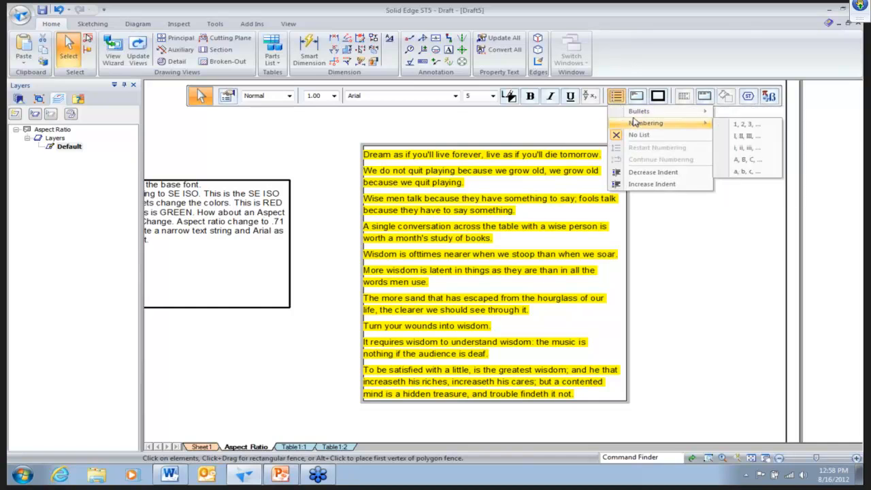
pyautogui.click(757, 136)
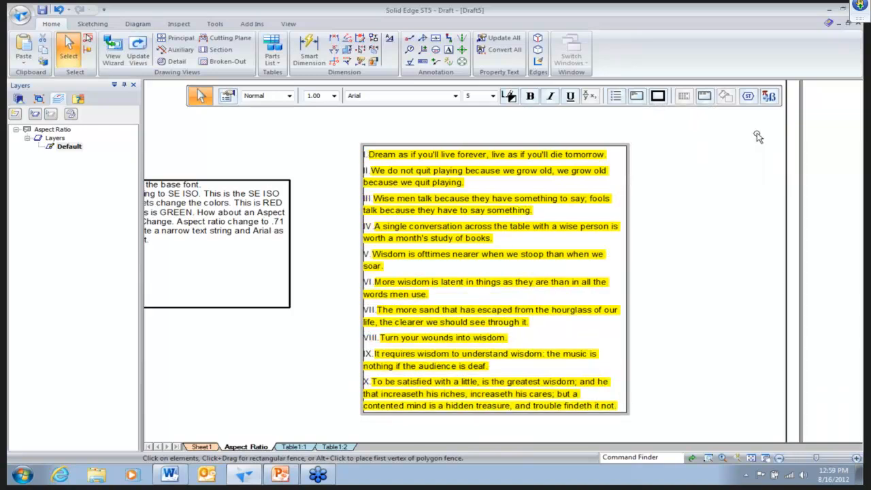
pyautogui.click(721, 184)
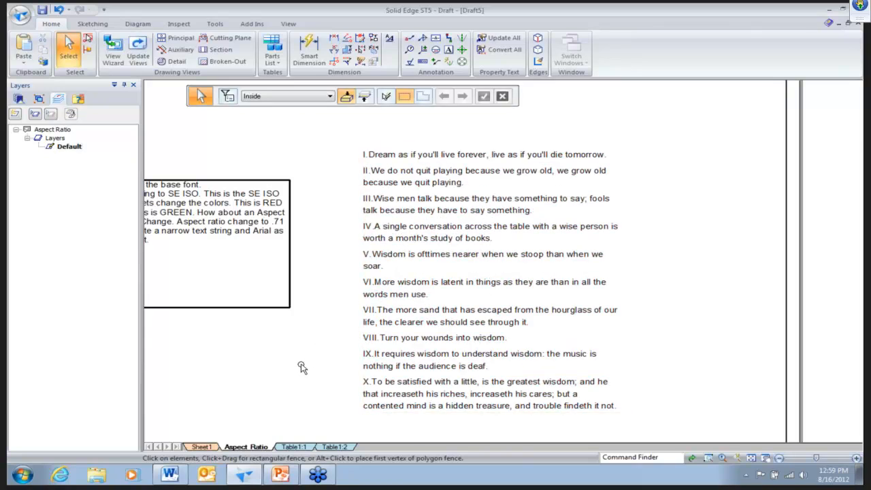
# - In the bordered text box, change the font of the sentence "This is the SE ISO font." to Solid Edge ISO
pyautogui.hscroll(-5, 303, 366)
pyautogui.scroll(4, 323, 228)
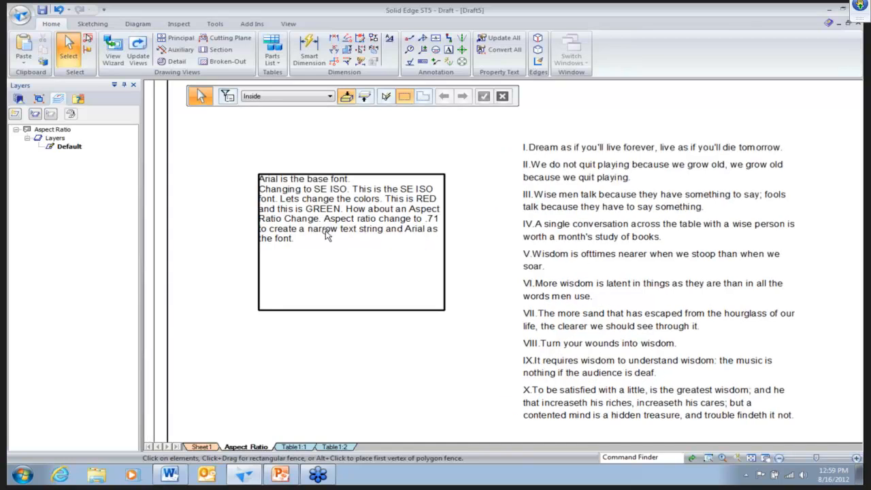
pyautogui.doubleClick(297, 210)
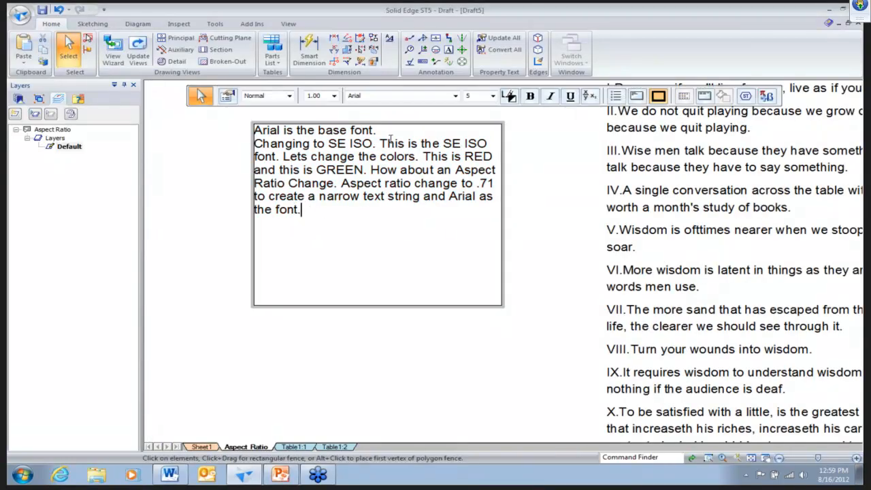
pyautogui.moveTo(379, 143); pyautogui.dragTo(278, 158)
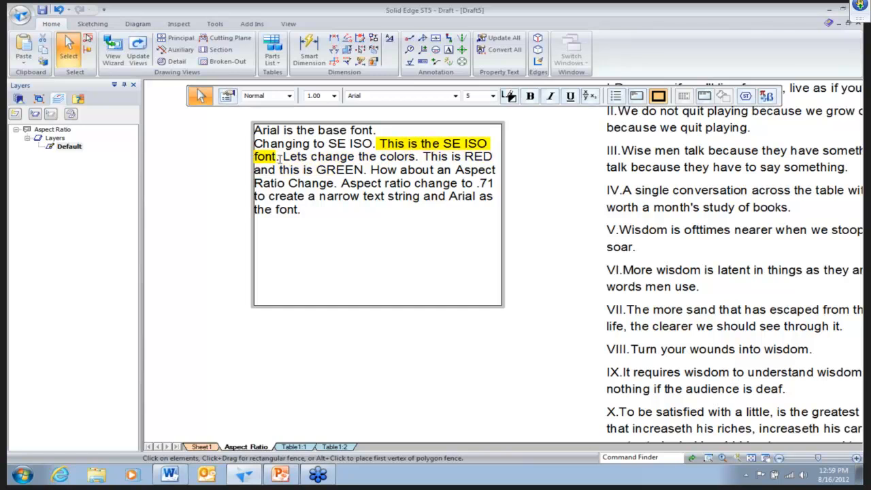
pyautogui.click(454, 97)
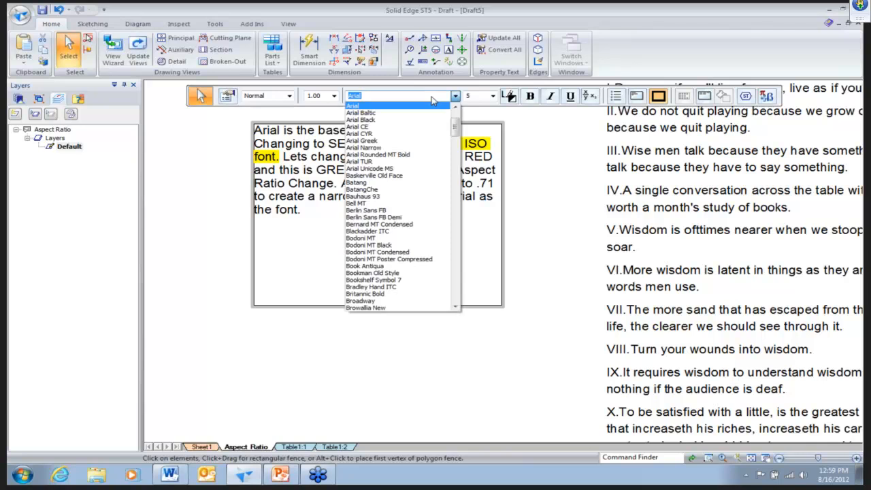
pyautogui.write('so')
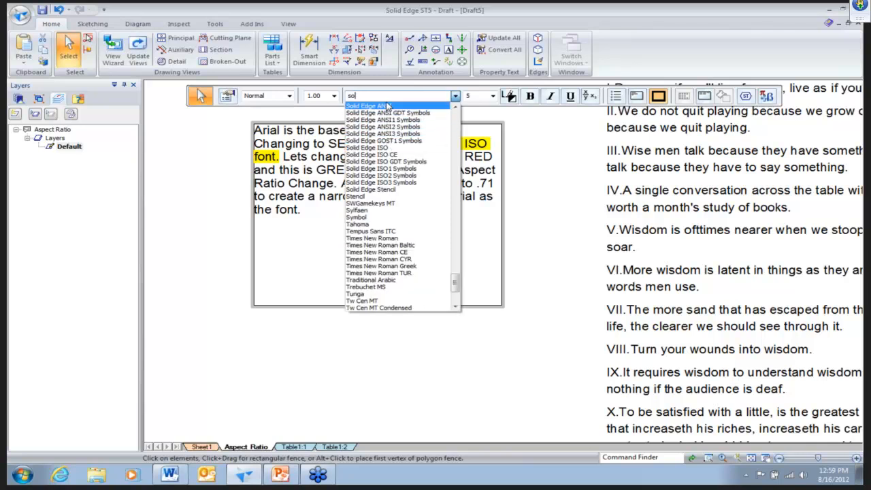
pyautogui.click(388, 150)
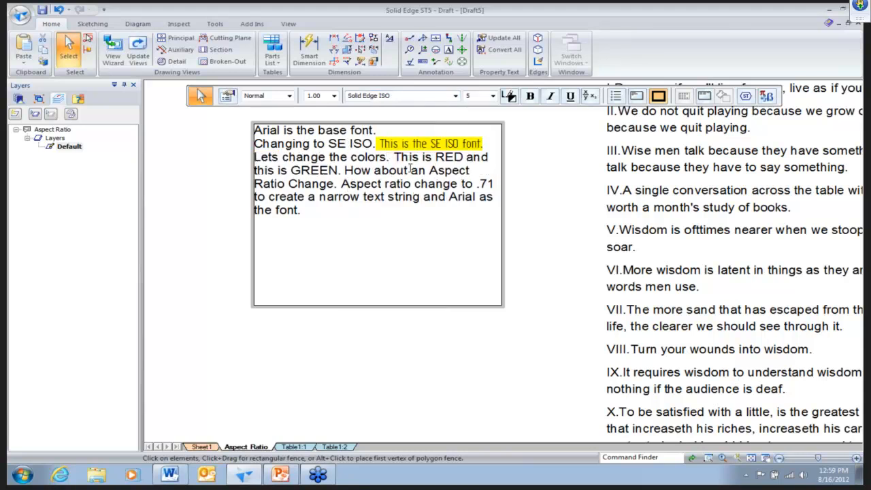
# - Colour the word RED red and the word GREEN green in the bordered text box
pyautogui.doubleClick(449, 157)
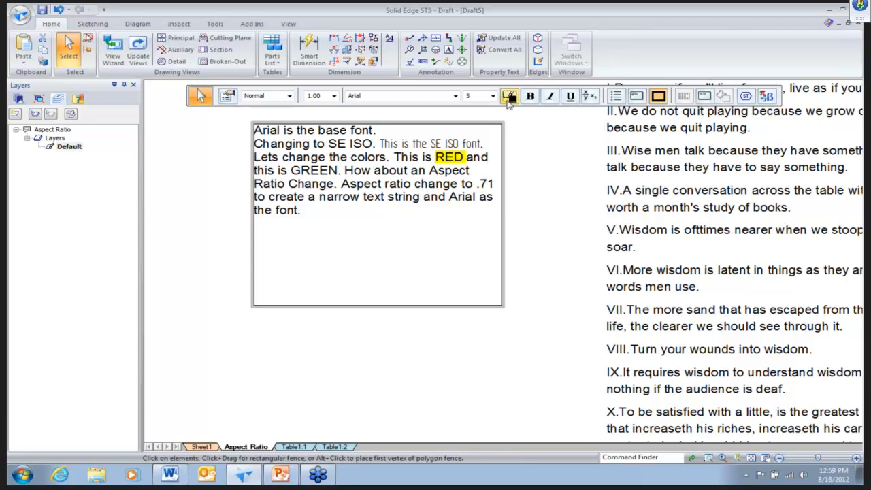
pyautogui.click(508, 96)
pyautogui.click(578, 124)
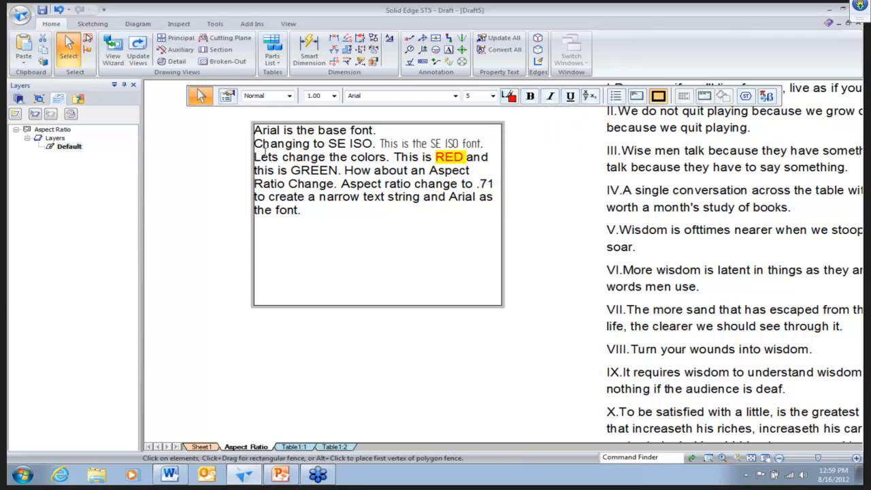
pyautogui.doubleClick(314, 170)
pyautogui.click(510, 96)
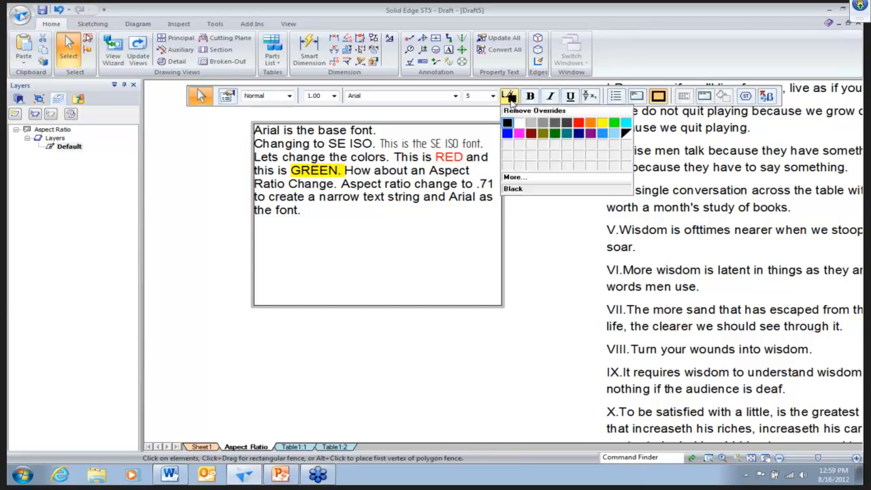
pyautogui.click(614, 122)
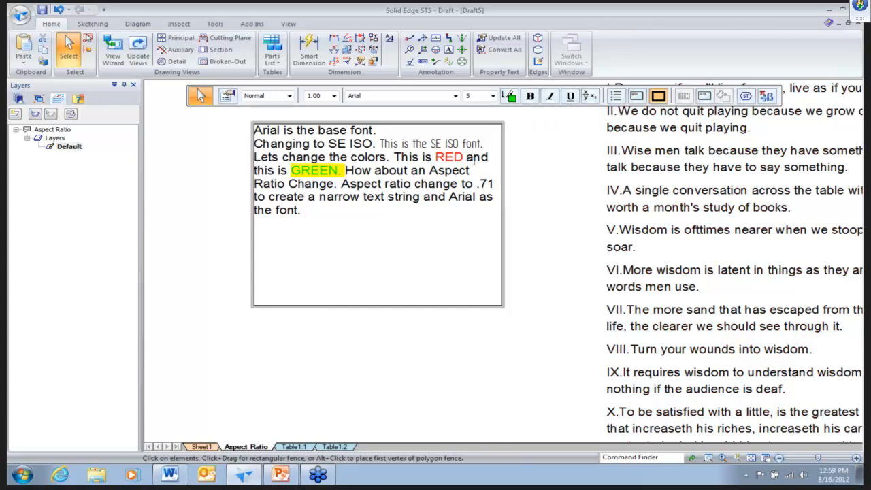
# - Set the aspect ratio of the phrase "Aspect ratio change to .71" to 0.71 and finish editing the text box
pyautogui.click(355, 174)
pyautogui.moveTo(342, 182); pyautogui.dragTo(491, 179)
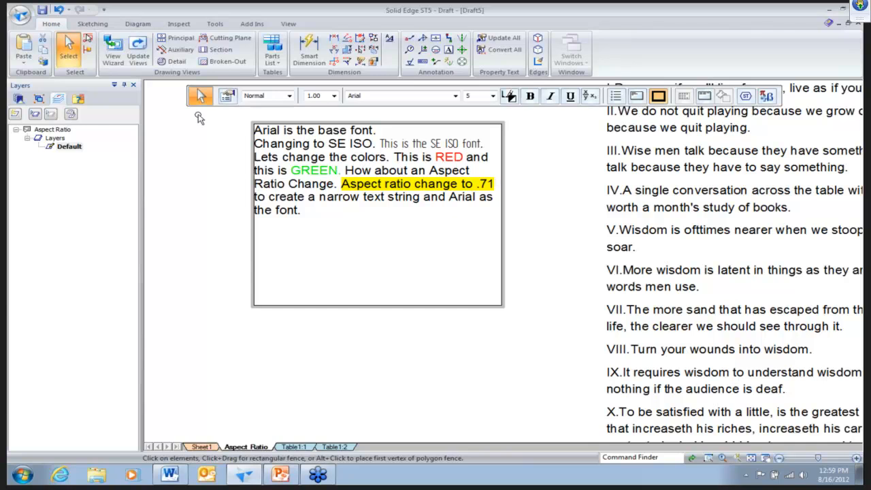
pyautogui.click(227, 99)
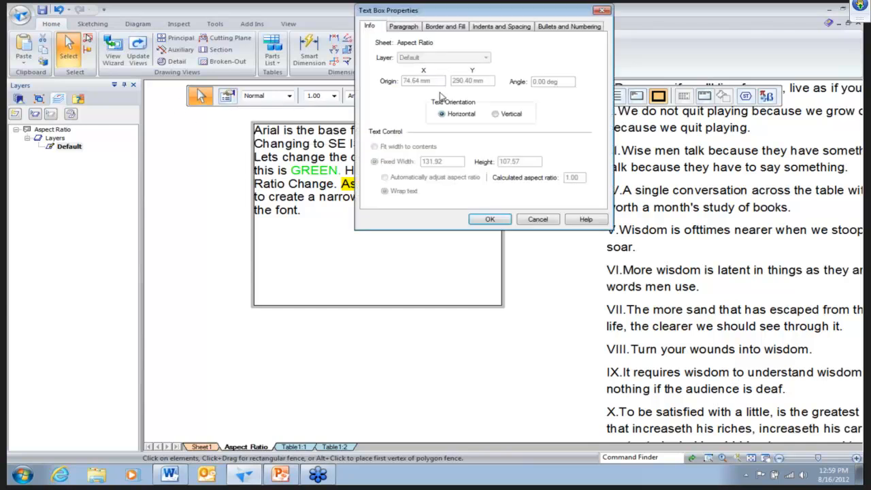
pyautogui.click(403, 27)
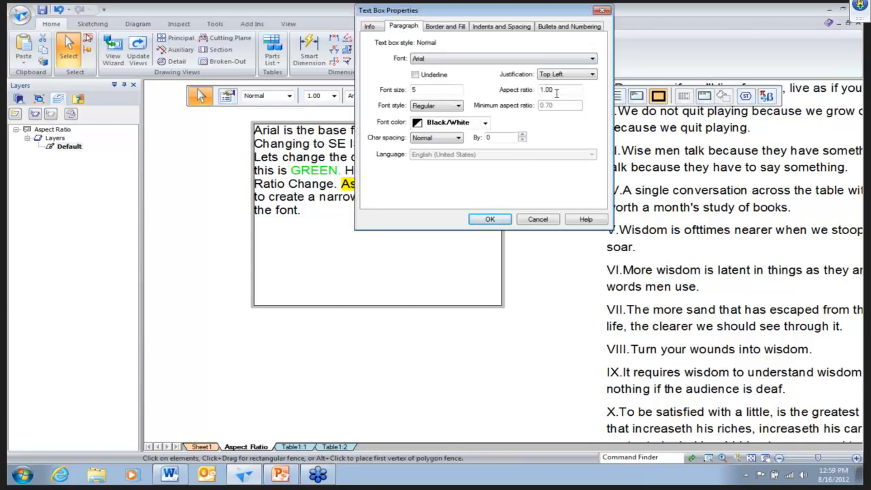
pyautogui.doubleClick(570, 89)
pyautogui.press('Return')
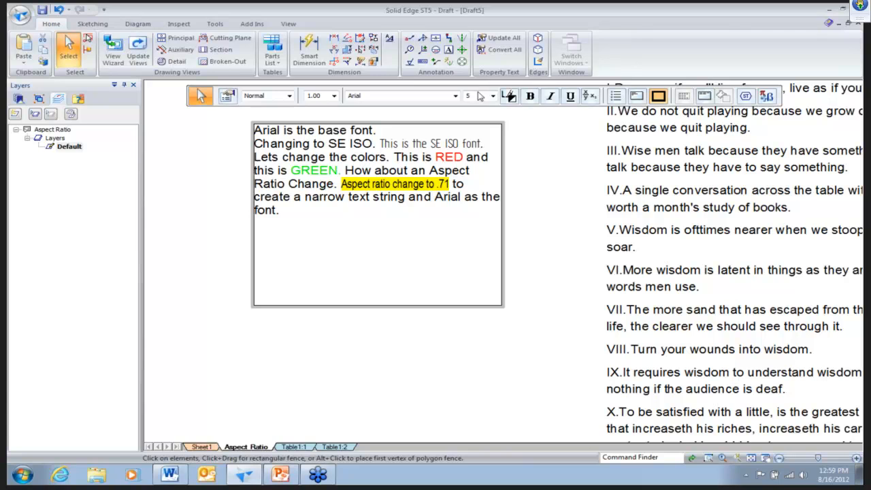
pyautogui.click(552, 216)
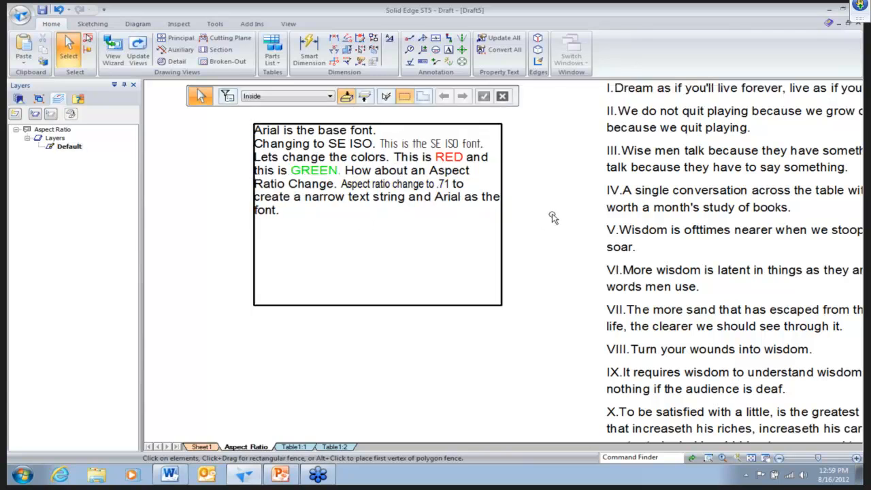
pyautogui.scroll(-3, 543, 211)
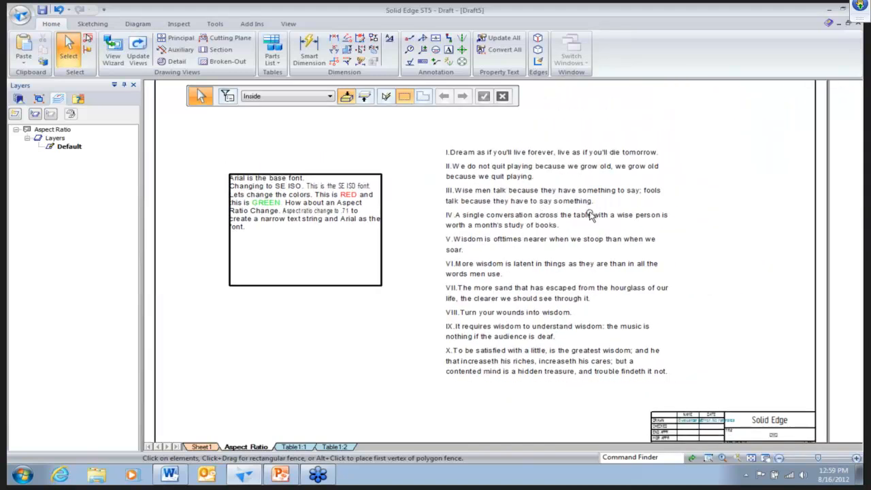
# - Close the current draft without saving and create a new document from Nailboard ANSI Draft
pyautogui.click(858, 24)
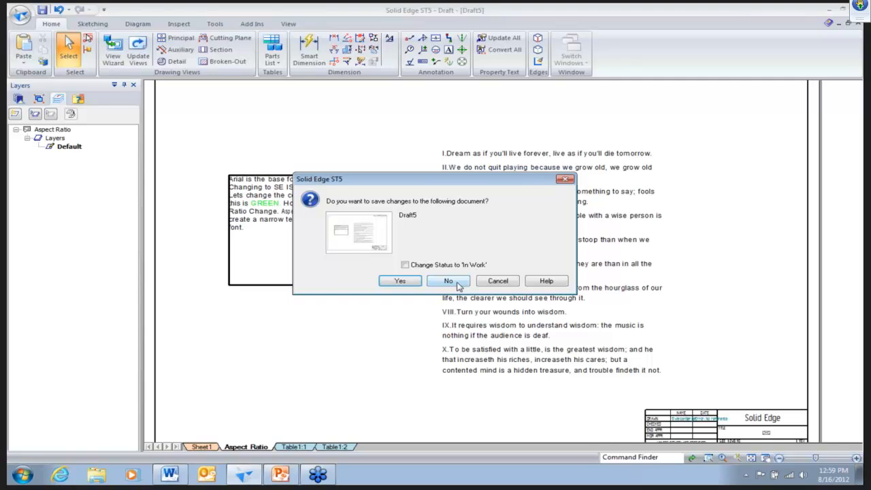
pyautogui.click(448, 281)
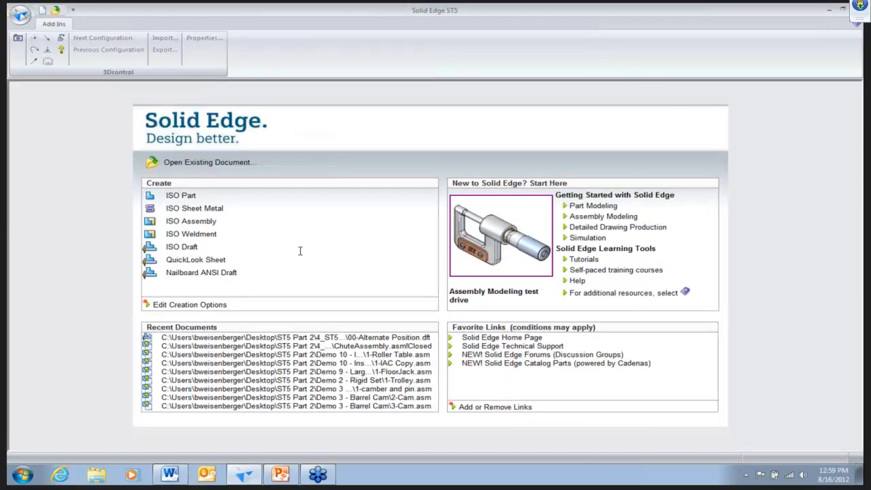
pyautogui.click(215, 274)
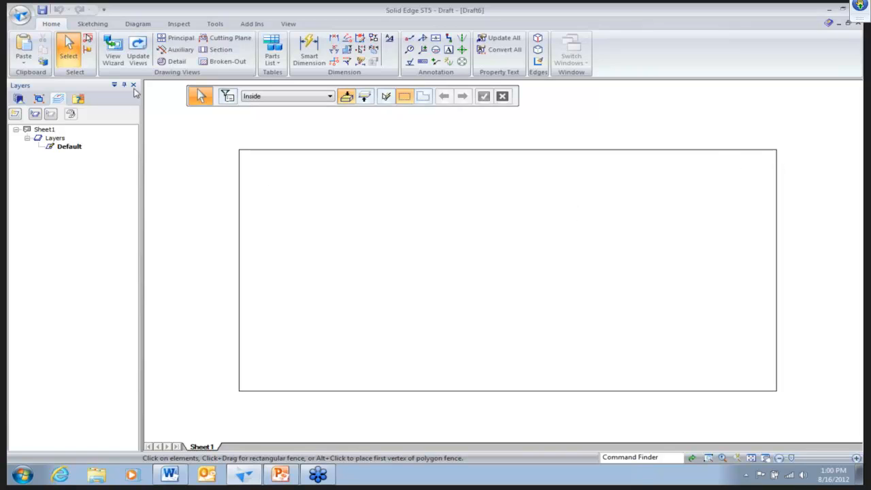
# - Start a nailboard view from the assembly ForDemoAfterBundle-A.asm in the Nailboard folder
pyautogui.click(142, 26)
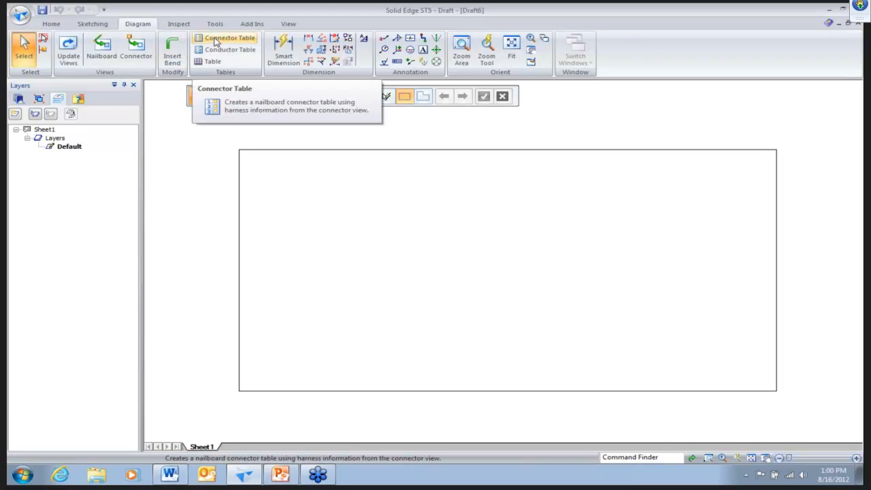
pyautogui.click(106, 46)
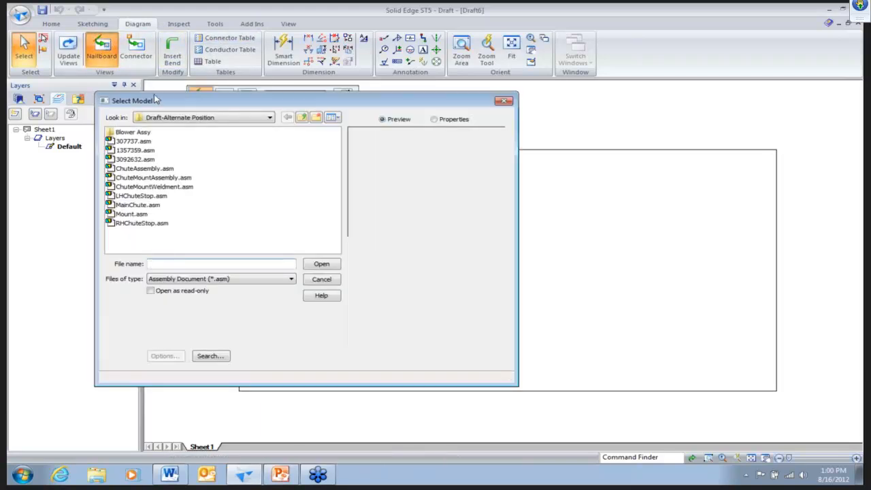
pyautogui.click(301, 117)
pyautogui.doubleClick(124, 151)
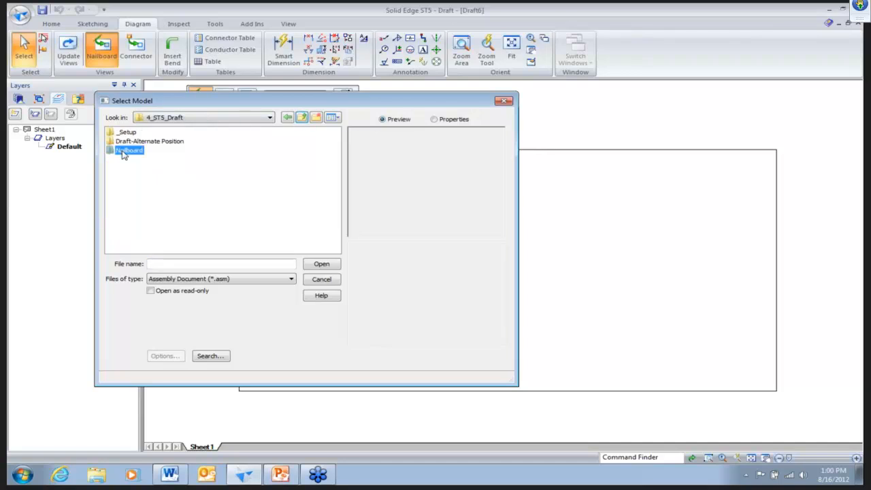
pyautogui.click(147, 133)
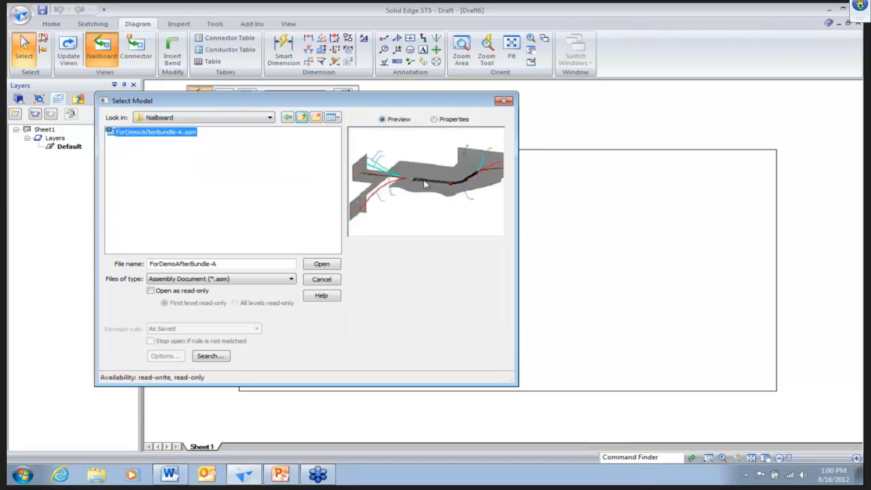
pyautogui.click(321, 264)
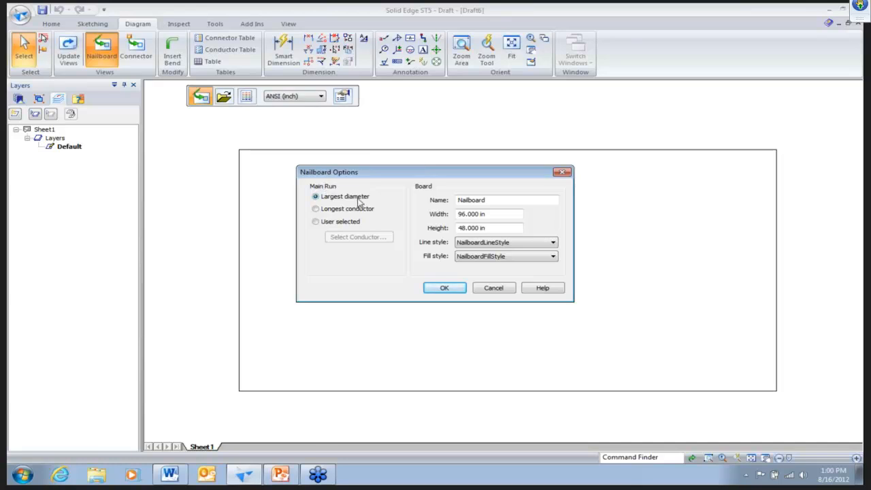
pyautogui.click(317, 222)
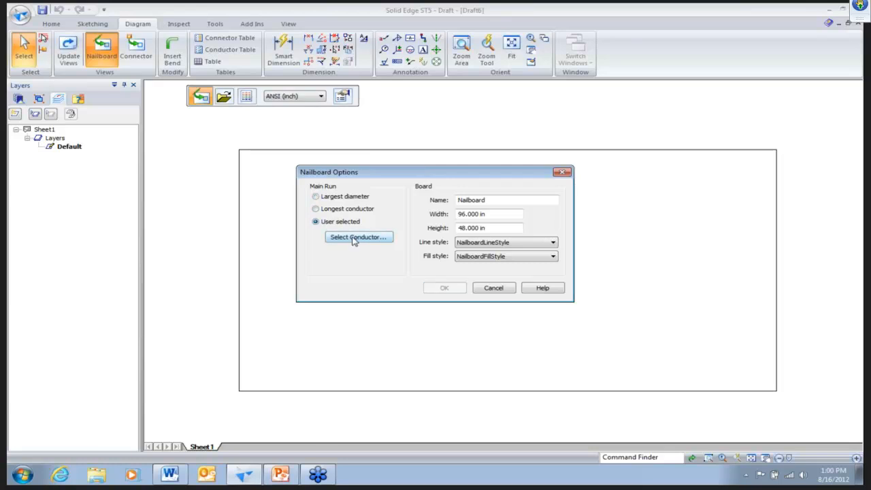
pyautogui.click(354, 238)
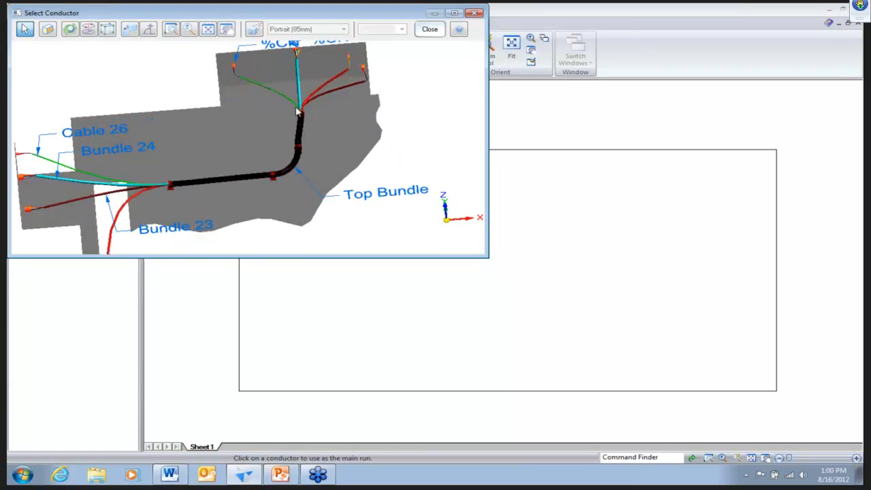
pyautogui.click(430, 29)
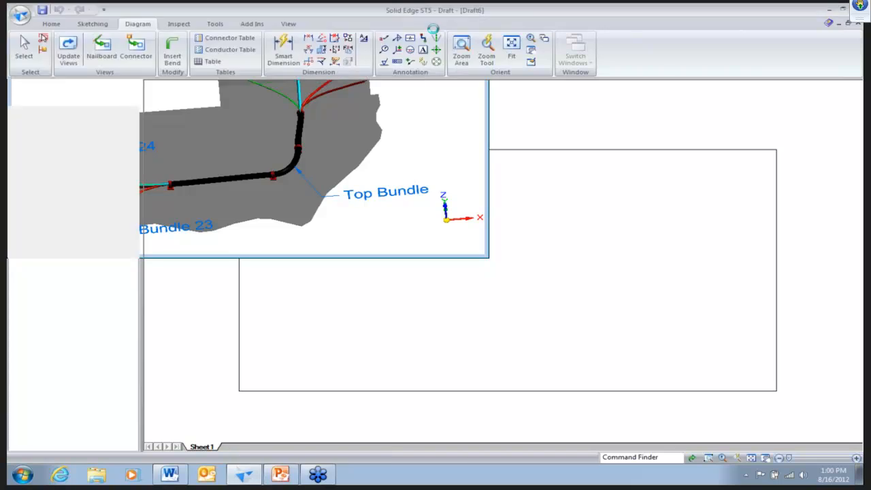
# - Set the main run to Largest diameter and place the nailboard view centred on the sheet's board outline
pyautogui.click(353, 197)
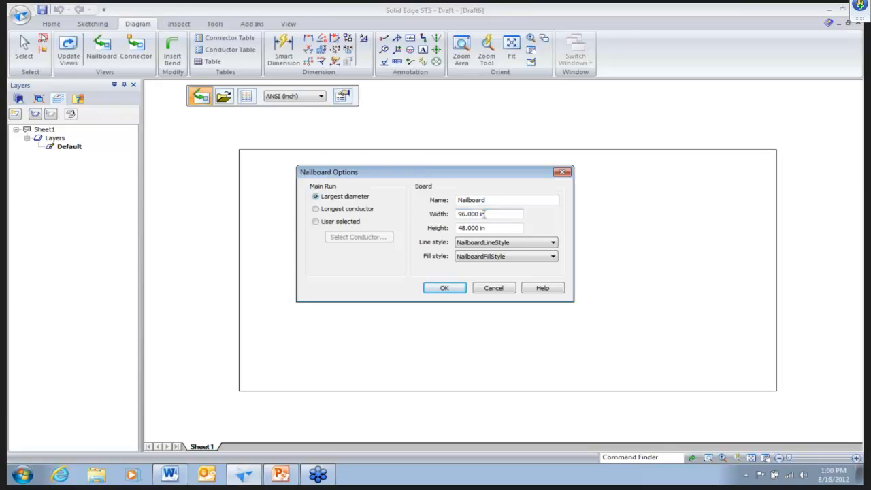
pyautogui.click(445, 289)
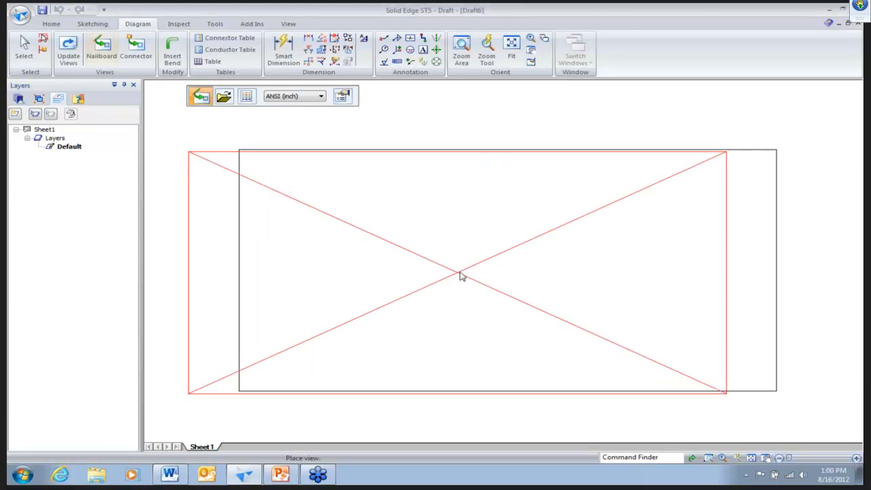
pyautogui.click(509, 274)
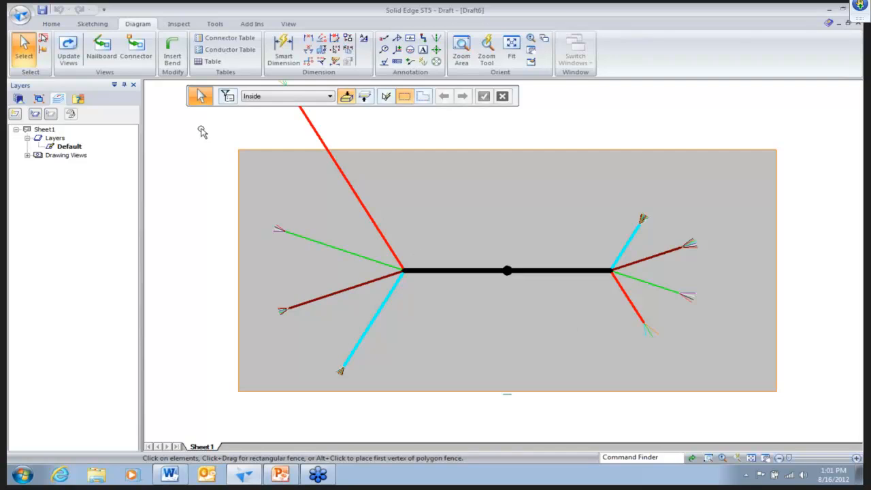
# - Insert 90-degree bends with a 4.000 in radius, turning the long red branch rightward and the left end of the black main bundle upward
pyautogui.click(175, 53)
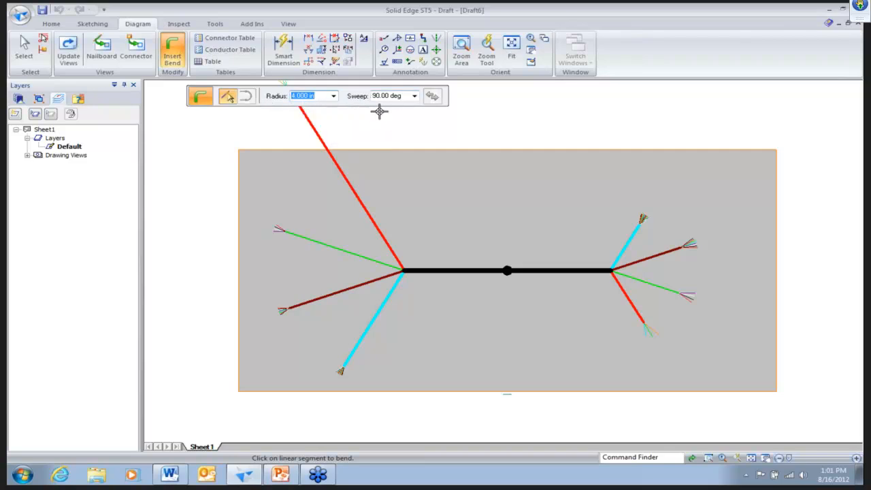
pyautogui.click(371, 218)
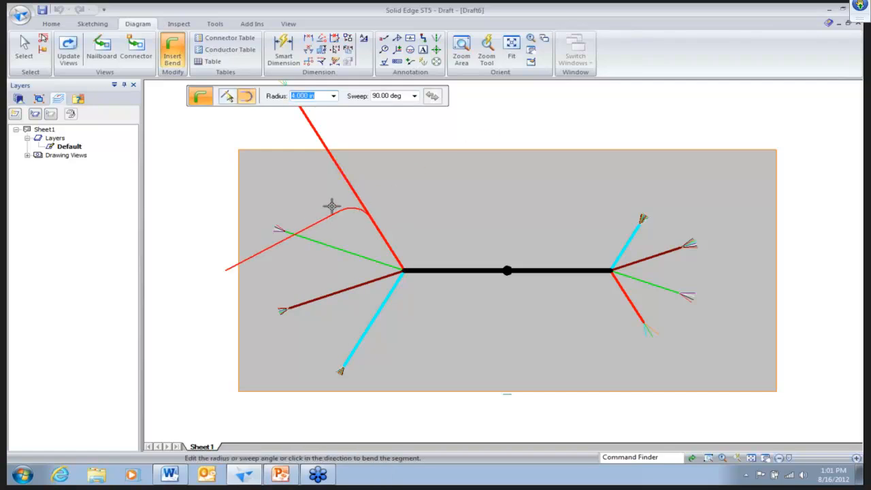
pyautogui.click(413, 179)
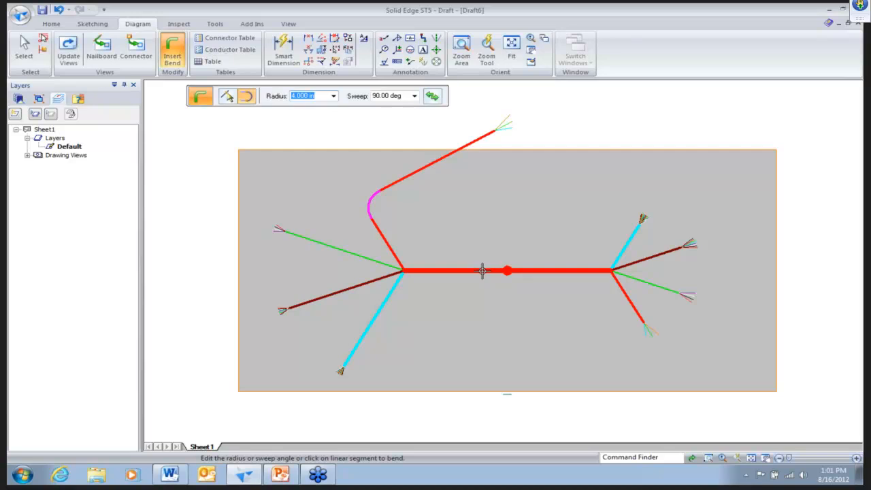
pyautogui.click(482, 271)
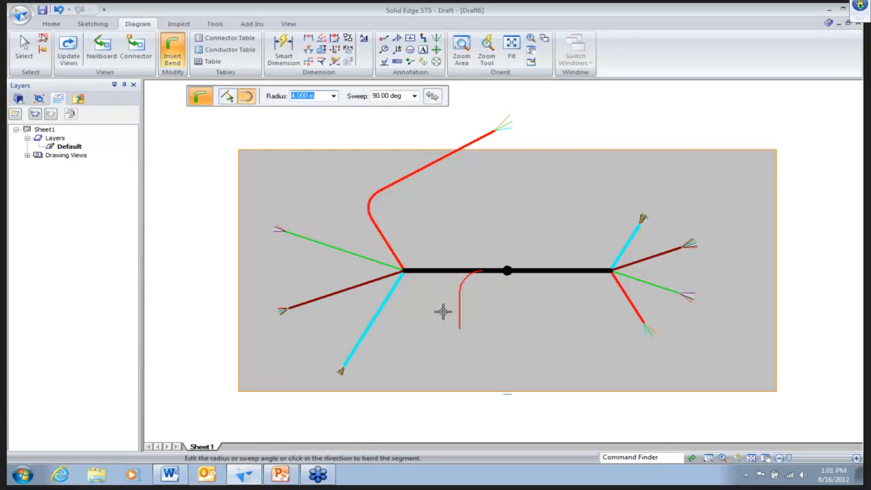
pyautogui.click(479, 231)
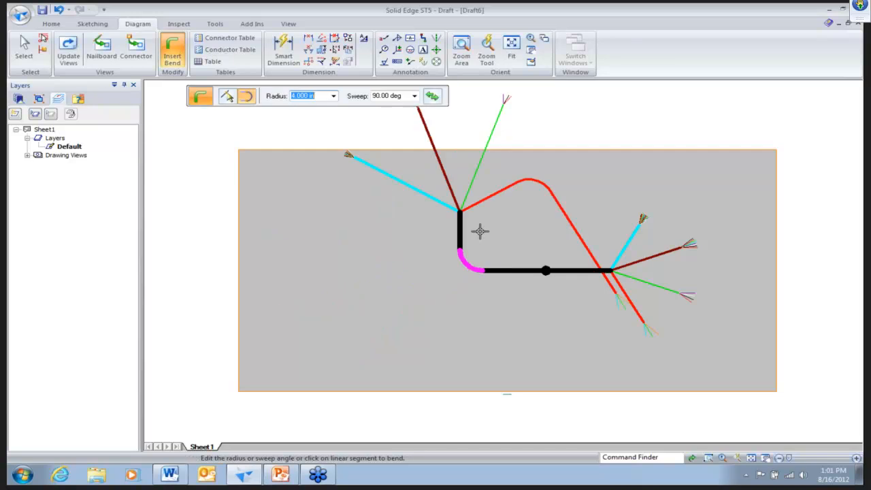
pyautogui.click(25, 47)
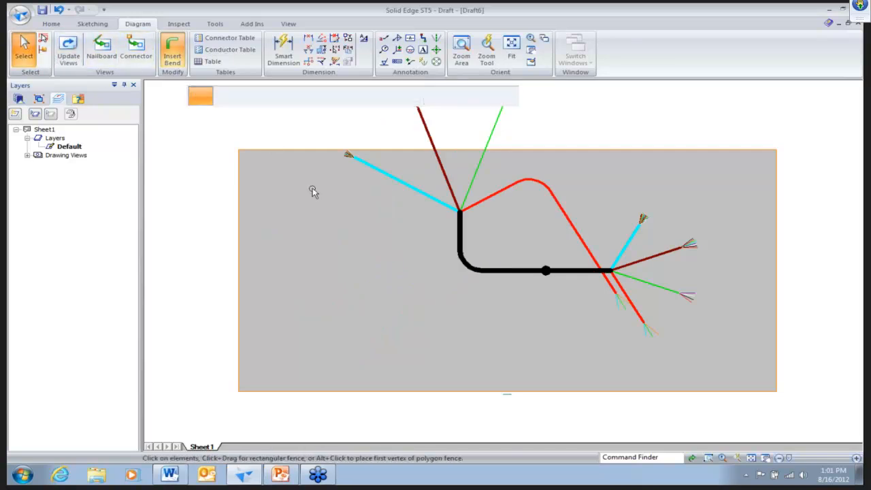
# - Move the harness down on the board and swing the outer part of the bent red branch up and to the right
pyautogui.click(465, 268)
pyautogui.moveTo(465, 269); pyautogui.dragTo(447, 343)
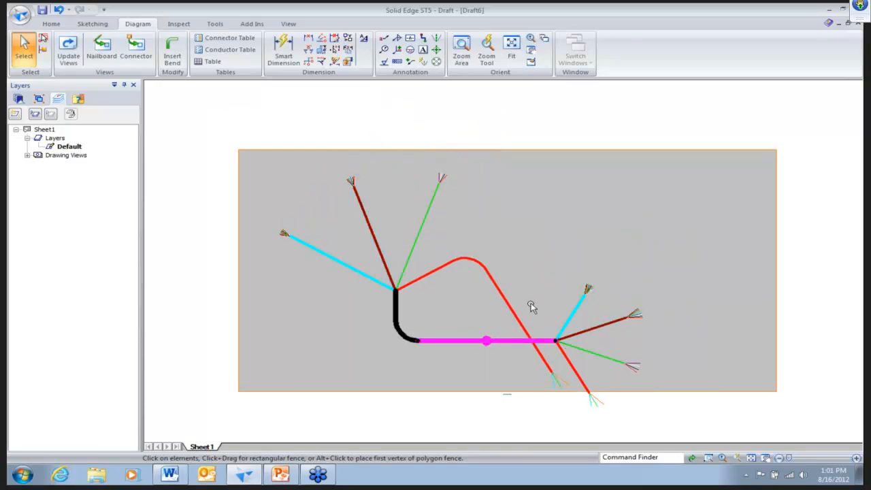
pyautogui.moveTo(511, 312); pyautogui.dragTo(549, 245)
# - Fan out the cyan, dark red, green and red branches at the right end of the main bundle
pyautogui.moveTo(586, 292); pyautogui.dragTo(554, 281)
pyautogui.moveTo(604, 325); pyautogui.dragTo(593, 308)
pyautogui.click(609, 355)
pyautogui.moveTo(608, 354); pyautogui.dragTo(611, 336)
pyautogui.moveTo(580, 379)
pyautogui.mouseDown()
pyautogui.moveTo(598, 361)
pyautogui.moveTo(567, 316)
pyautogui.moveTo(508, 352)
pyautogui.moveTo(599, 369)
pyautogui.moveTo(584, 319)
pyautogui.moveTo(537, 286)
pyautogui.moveTo(510, 381)
pyautogui.moveTo(598, 391)
pyautogui.moveTo(594, 359)
pyautogui.mouseUp()
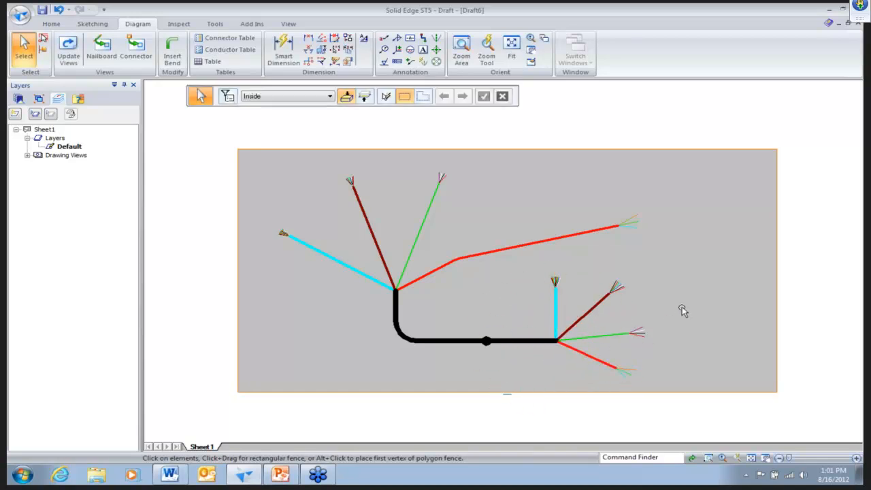
# - Add length dimensions to the outer segment of the long red branch and to the vertical cyan branch
pyautogui.click(283, 51)
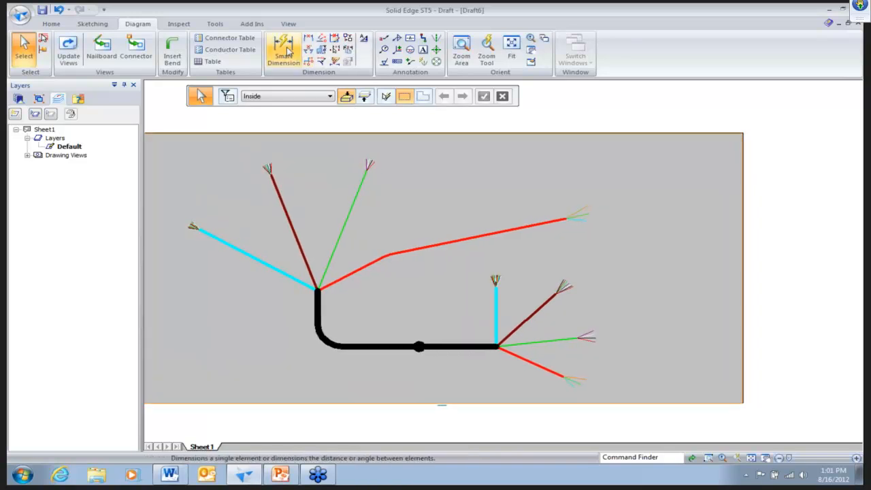
pyautogui.click(442, 245)
pyautogui.click(444, 218)
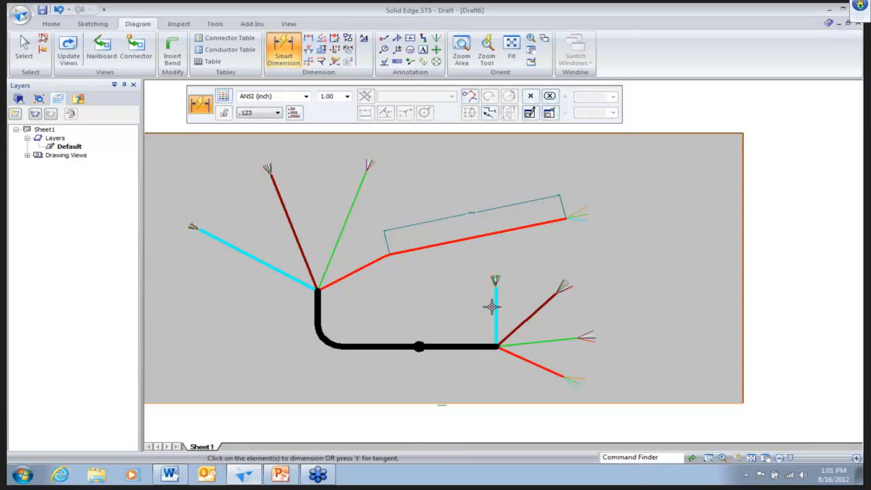
pyautogui.click(496, 305)
pyautogui.click(467, 302)
# - Dimension the angles between the orange, green and cyan wire ends of the long red branch
pyautogui.scroll(5, 621, 211)
pyautogui.click(544, 245)
pyautogui.click(537, 231)
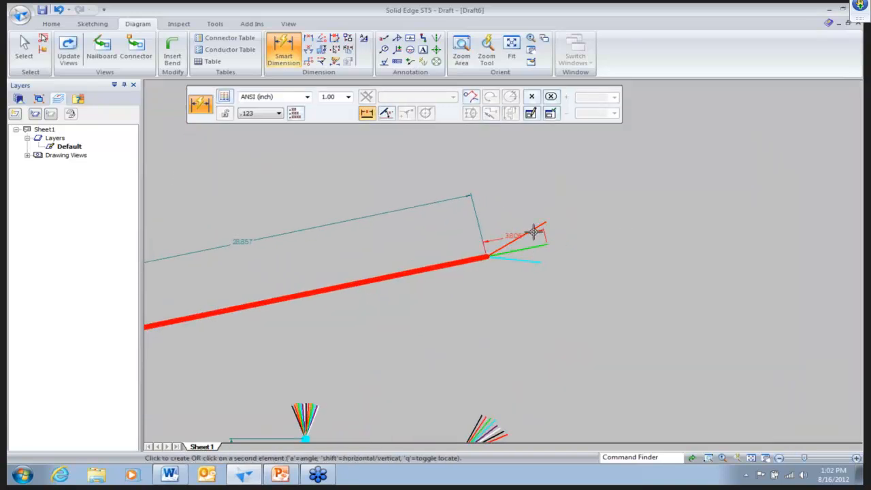
pyautogui.click(587, 218)
pyautogui.click(525, 262)
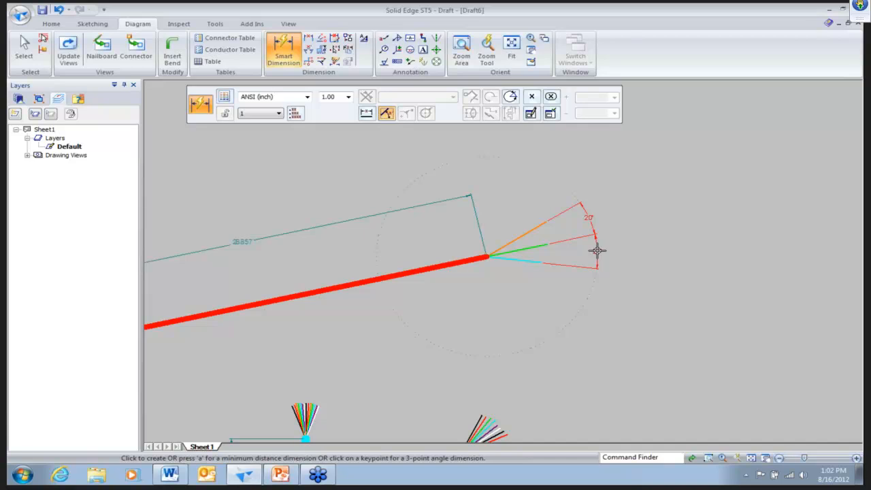
pyautogui.click(596, 250)
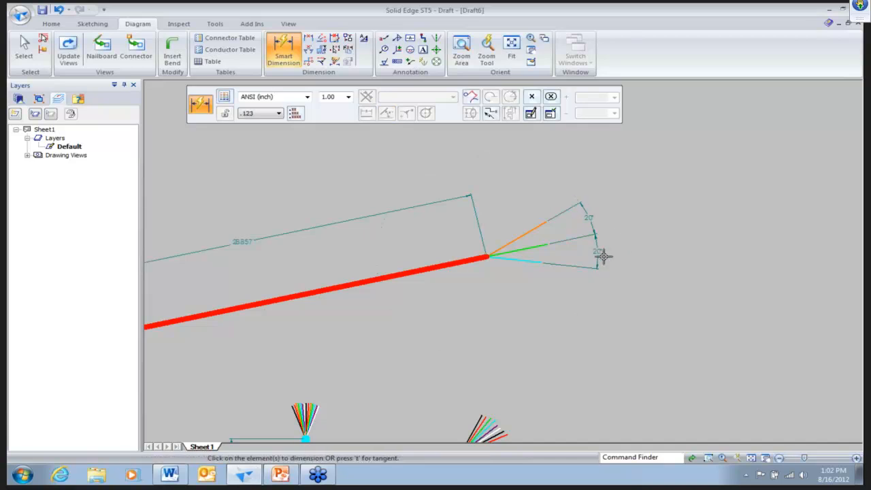
# - Move the angle dimension between the green and cyan wire ends slightly outward
pyautogui.click(23, 48)
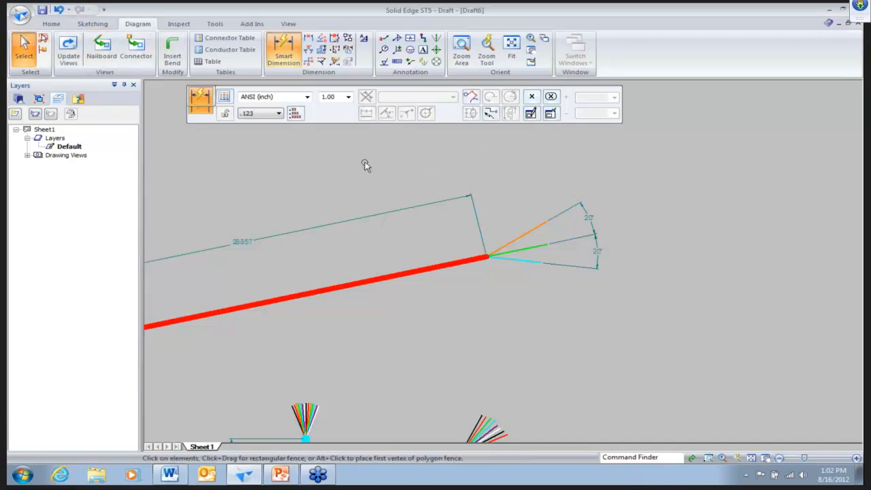
pyautogui.moveTo(598, 260); pyautogui.dragTo(613, 256)
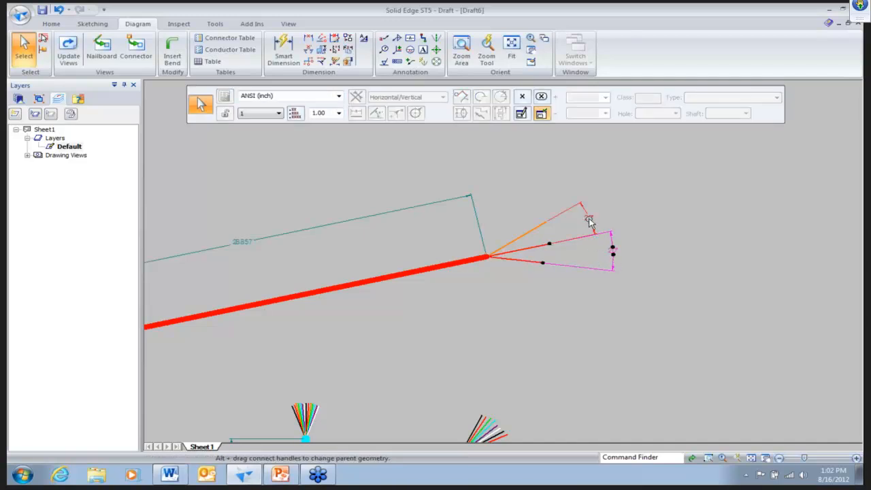
pyautogui.click(662, 246)
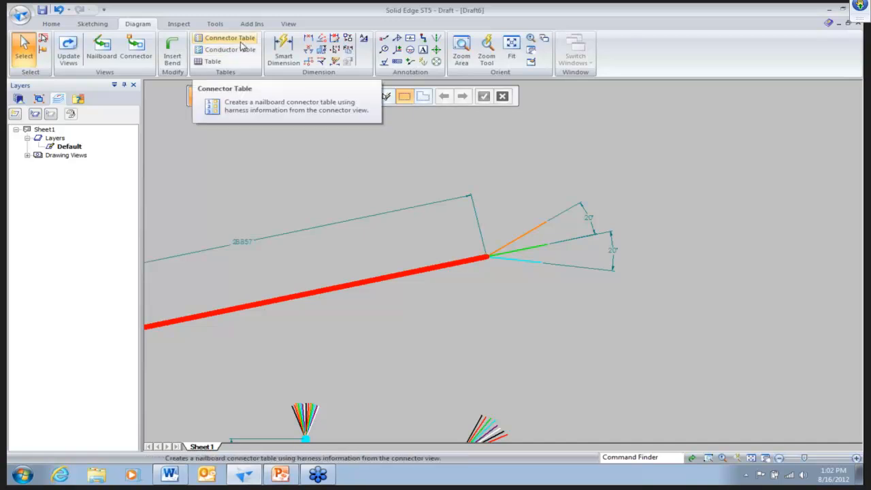
# - Create a connector view for the orange wire end using the Connector View orientation at 4:1 scale, placed to the right of the wire ends
pyautogui.click(136, 49)
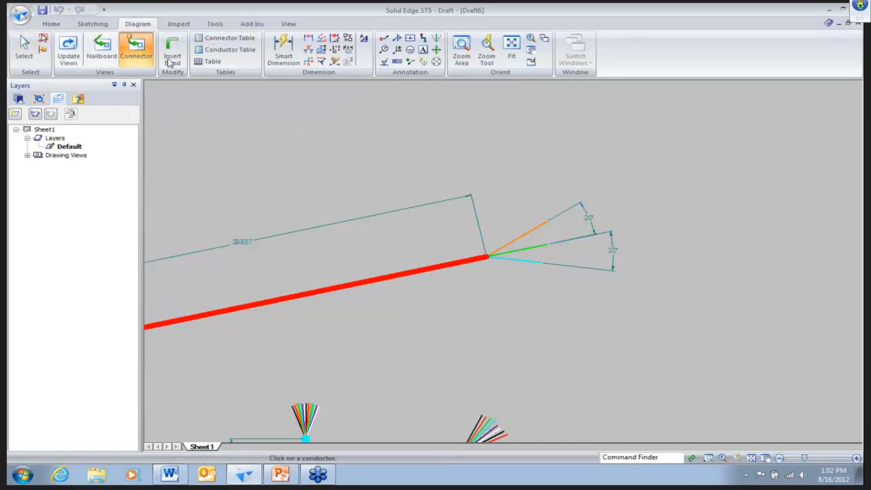
pyautogui.click(531, 230)
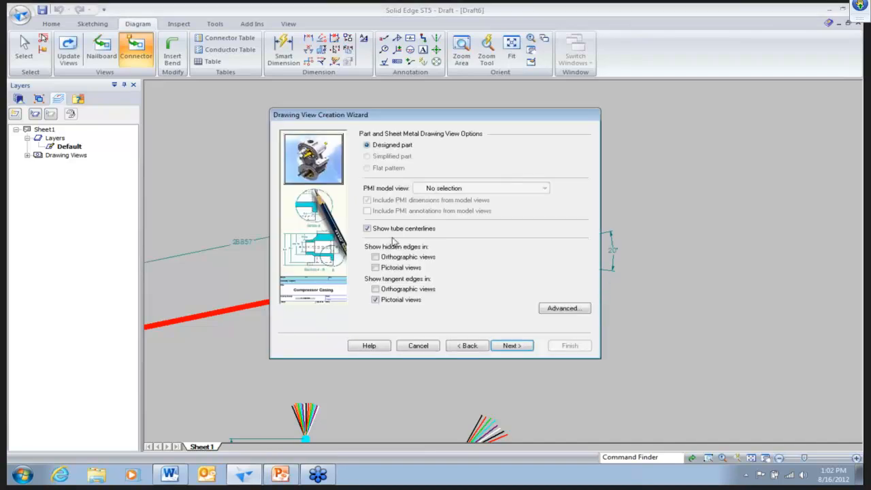
pyautogui.click(512, 346)
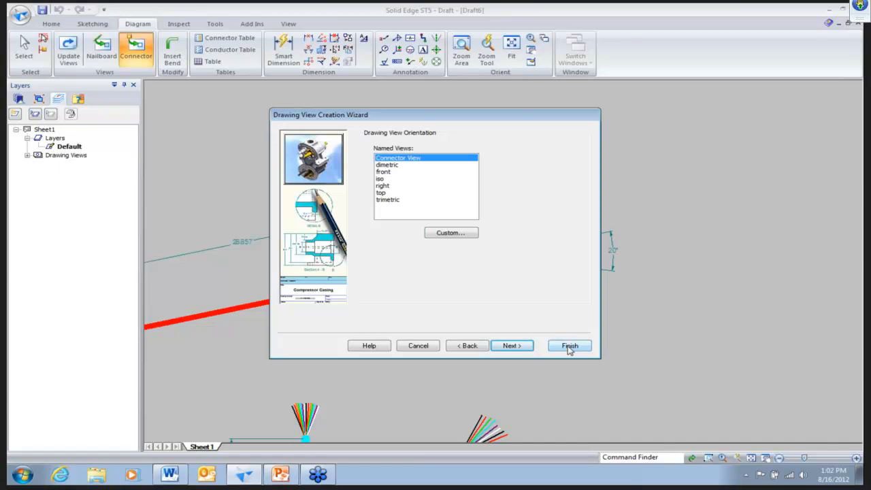
pyautogui.click(569, 346)
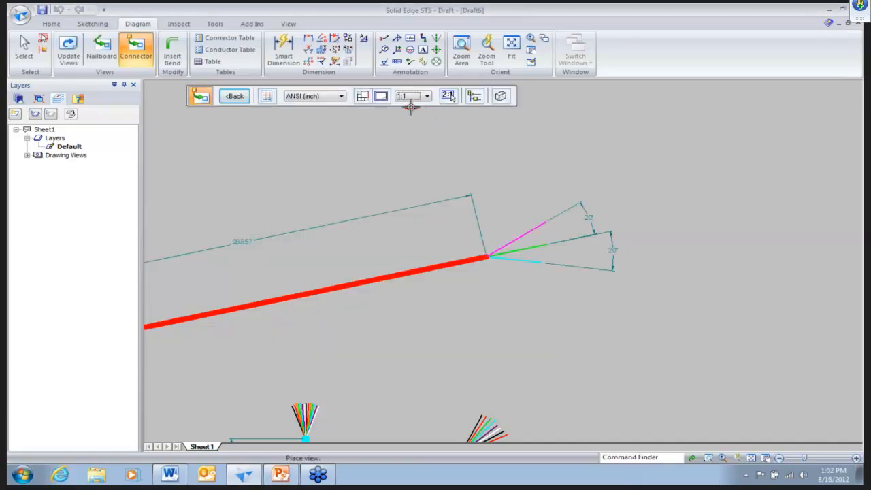
pyautogui.click(425, 96)
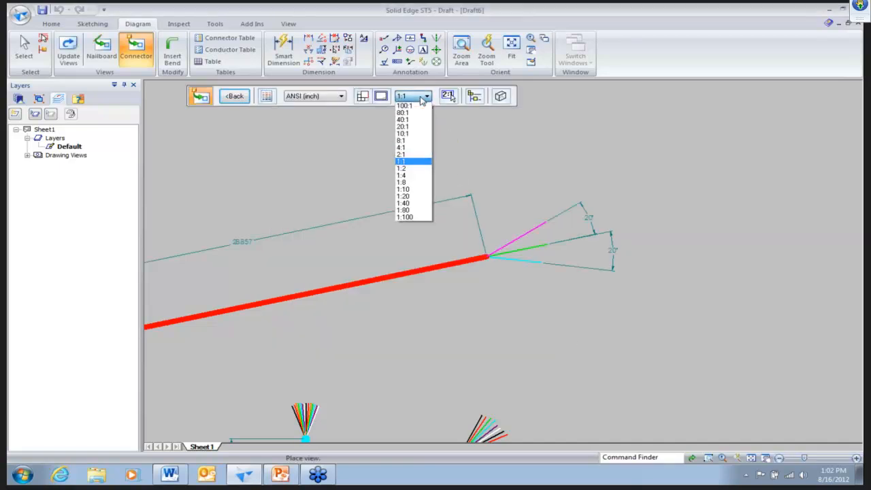
pyautogui.click(412, 148)
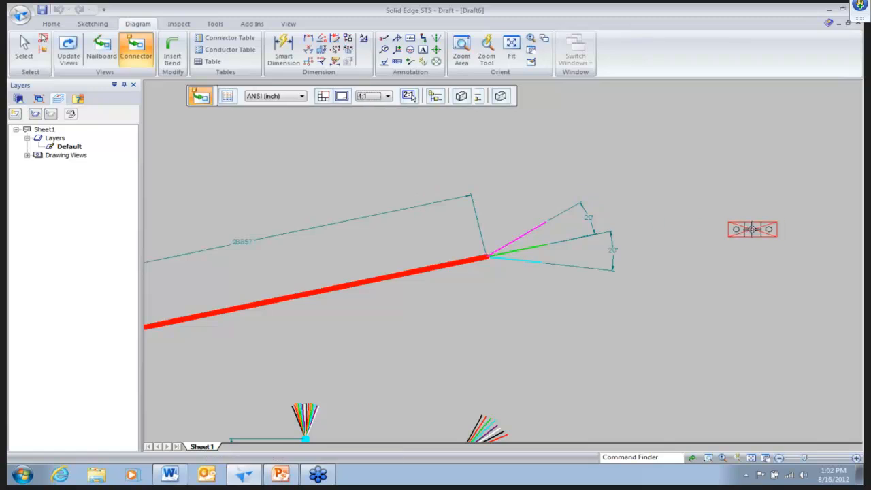
pyautogui.click(752, 230)
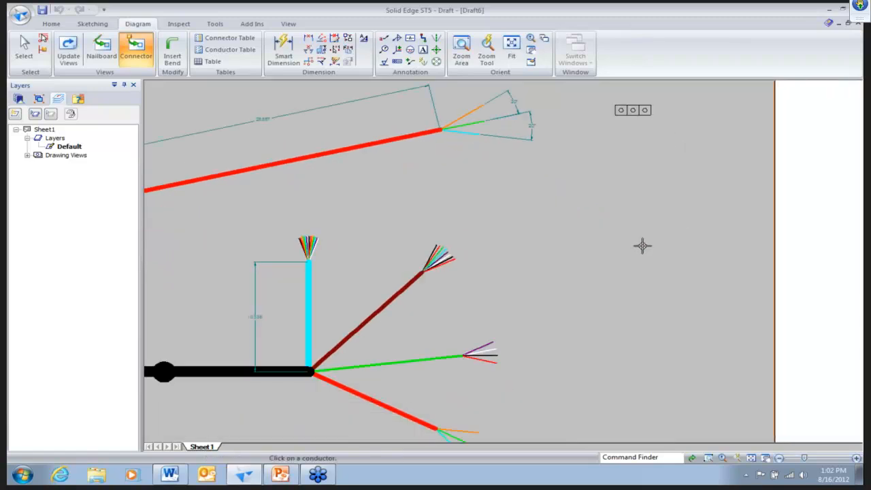
# - Create a 4:1 connector view for the violet wire end of the green branch, using the Connector View orientation, placed to the right of the branch
pyautogui.click(482, 340)
pyautogui.click(507, 345)
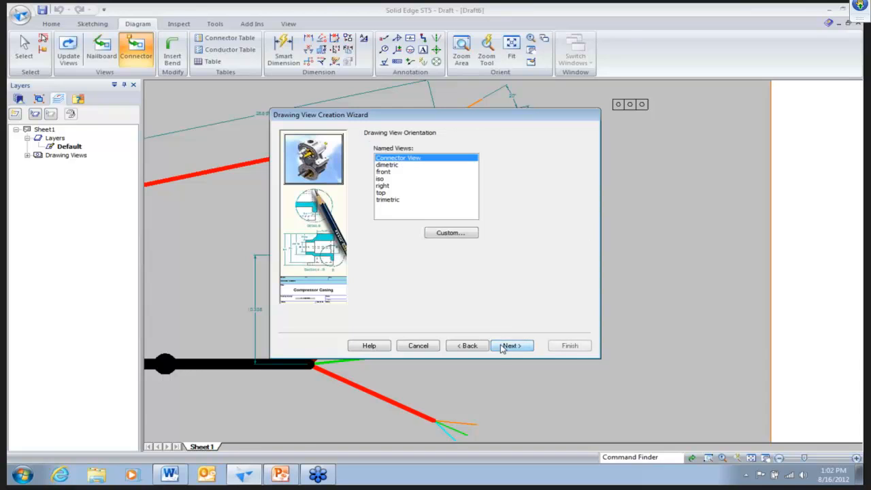
pyautogui.click(567, 345)
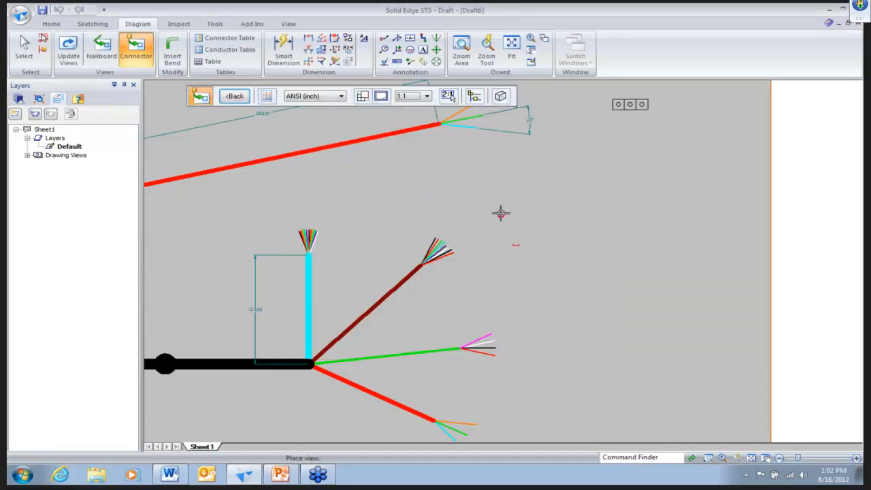
pyautogui.click(413, 97)
pyautogui.click(412, 148)
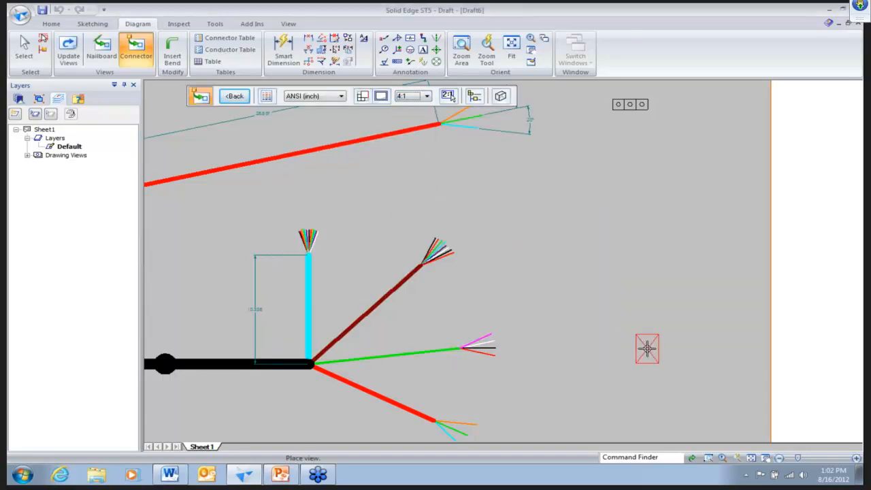
pyautogui.click(621, 338)
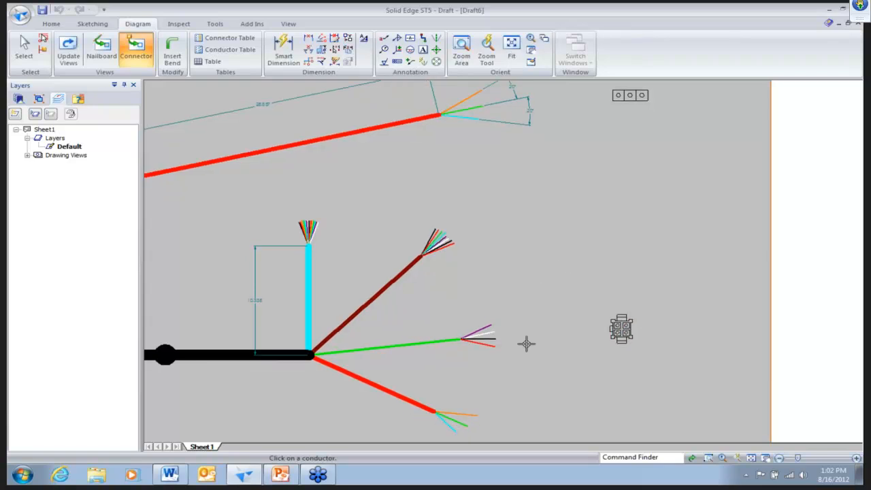
# - Create a 4:1 connector view for the lower red branch's wire end, using the Connector View orientation, placed below the four-pin connector view
pyautogui.click(463, 395)
pyautogui.click(512, 345)
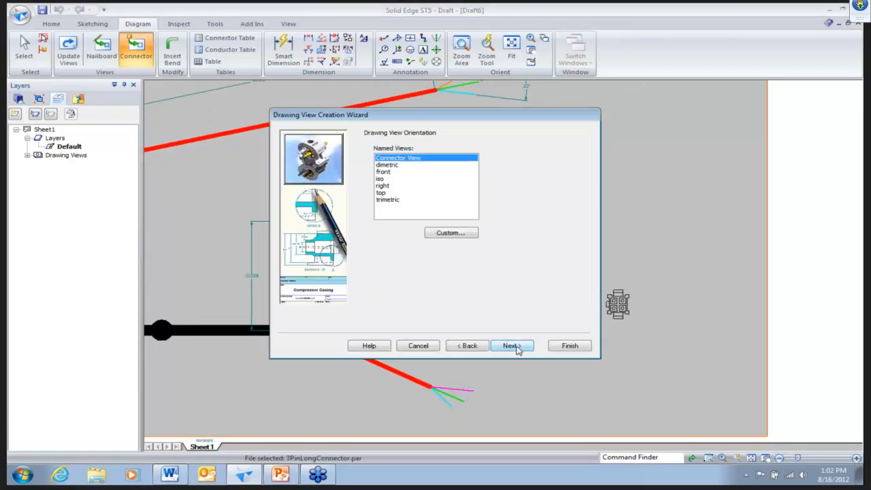
pyautogui.click(568, 346)
pyautogui.click(416, 96)
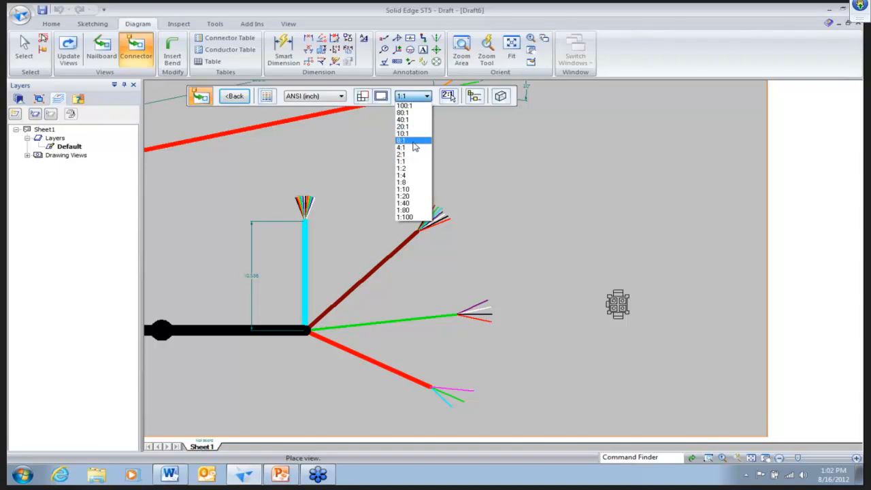
pyautogui.click(412, 151)
pyautogui.click(610, 384)
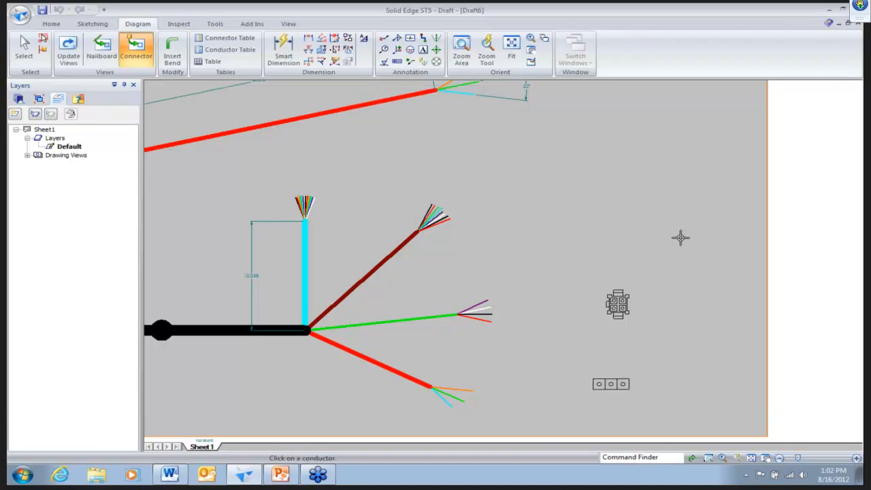
# - Place a connector table with pin callouts beside each of the three connector views
pyautogui.scroll(-1, 681, 237)
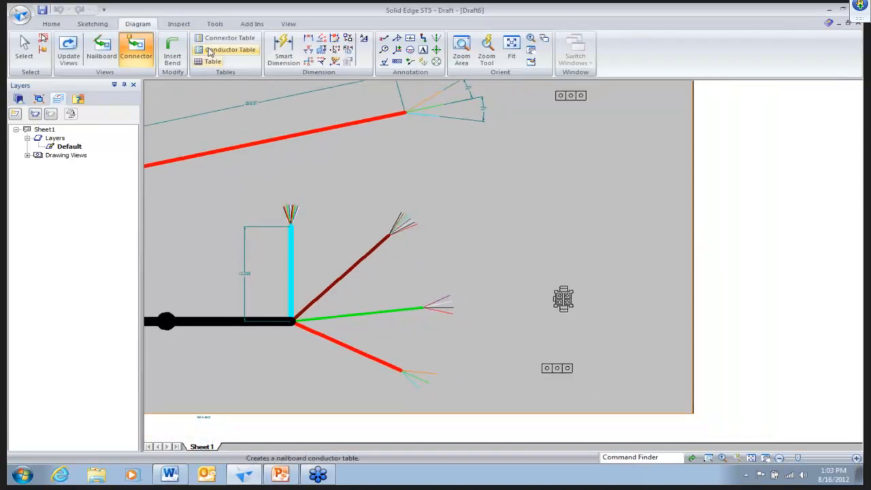
pyautogui.click(227, 40)
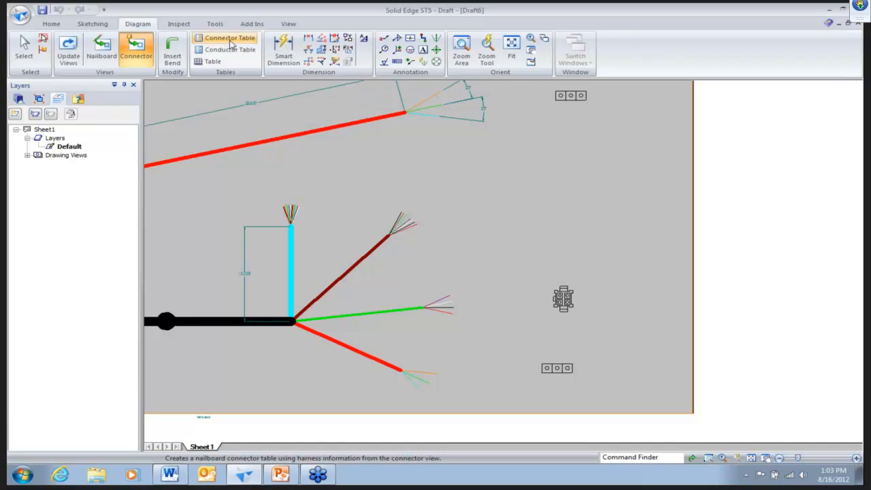
pyautogui.click(581, 101)
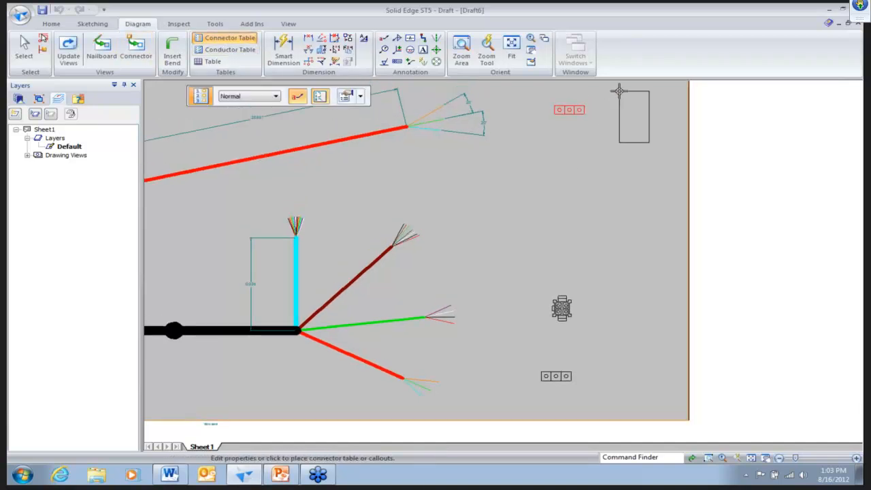
pyautogui.click(619, 89)
pyautogui.click(562, 311)
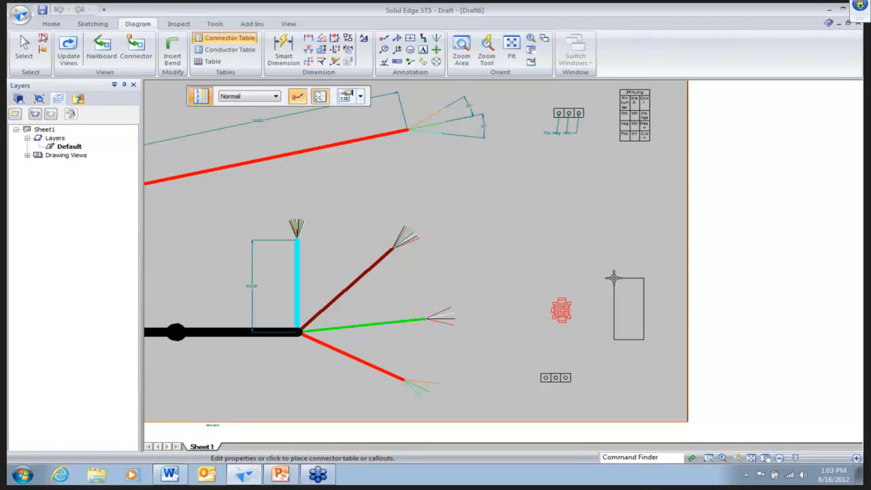
pyautogui.click(614, 277)
pyautogui.click(555, 375)
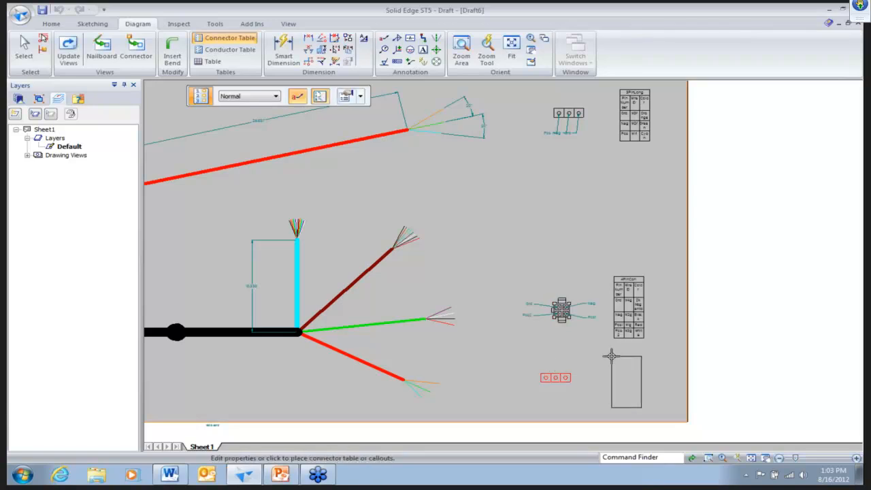
pyautogui.click(614, 353)
pyautogui.click(24, 49)
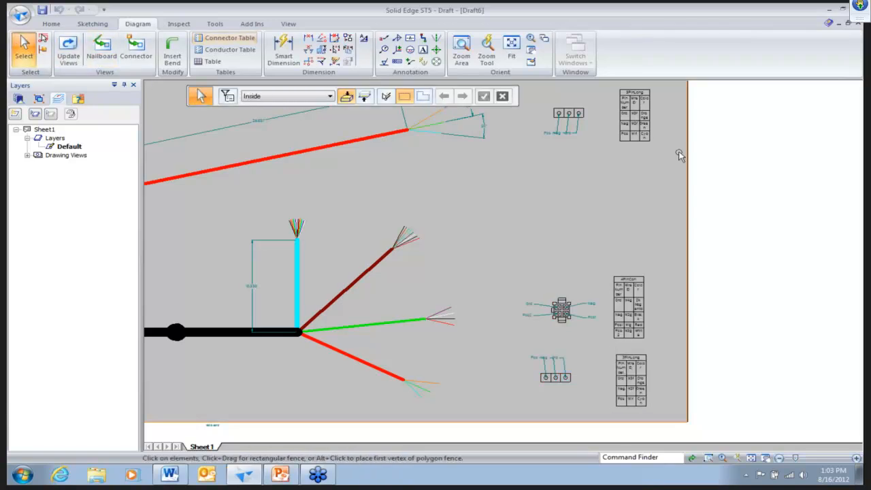
# - Widen the columns of the upper 3PinLong connector table
pyautogui.scroll(4, 680, 155)
pyautogui.click(508, 178)
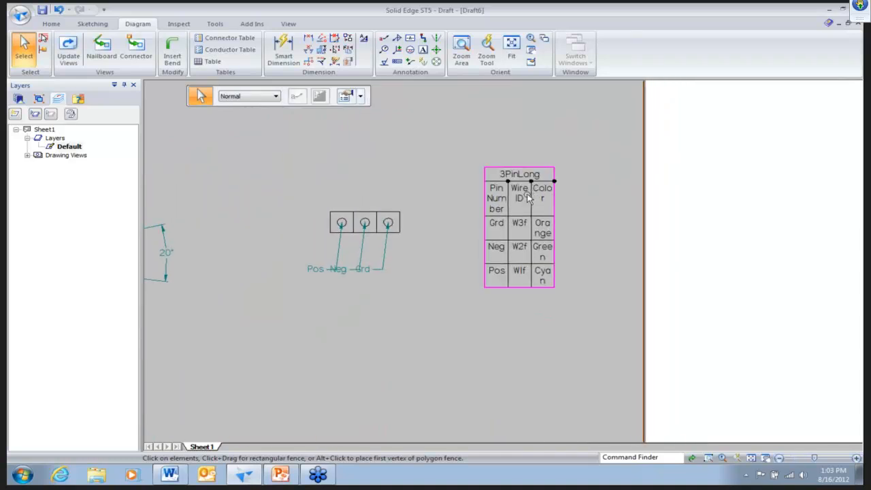
pyautogui.moveTo(508, 179); pyautogui.dragTo(520, 196)
# - Spread the upper connector's pin callouts, moving Grd out to the right and Pos out to the left of the pins
pyautogui.scroll(3, 431, 211)
pyautogui.click(411, 232)
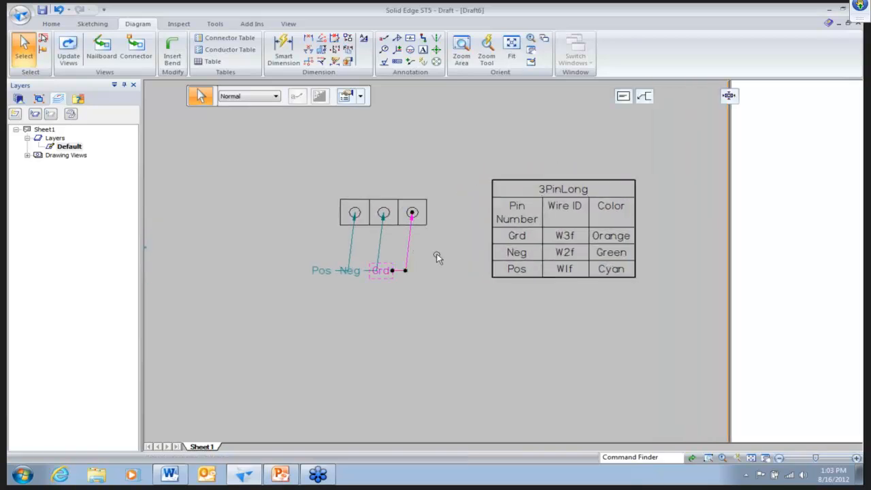
pyautogui.moveTo(393, 271); pyautogui.dragTo(453, 294)
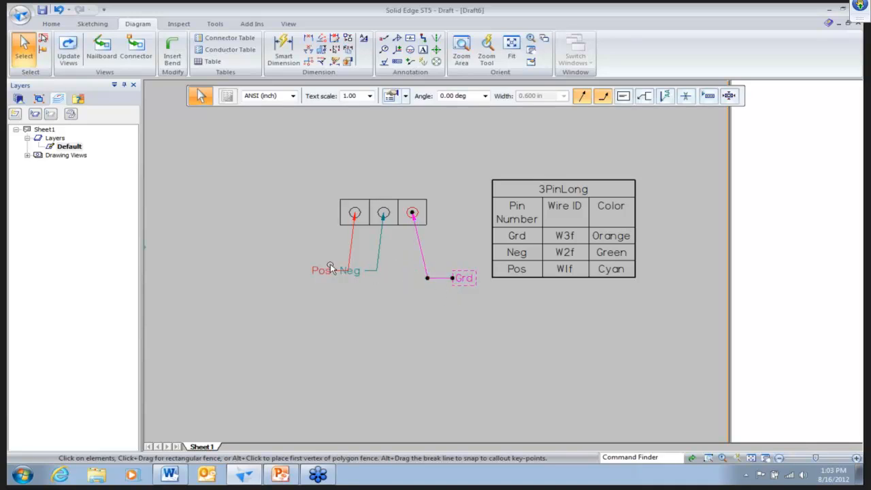
pyautogui.click(347, 261)
pyautogui.moveTo(332, 275); pyautogui.dragTo(287, 268)
pyautogui.moveTo(345, 274); pyautogui.dragTo(330, 256)
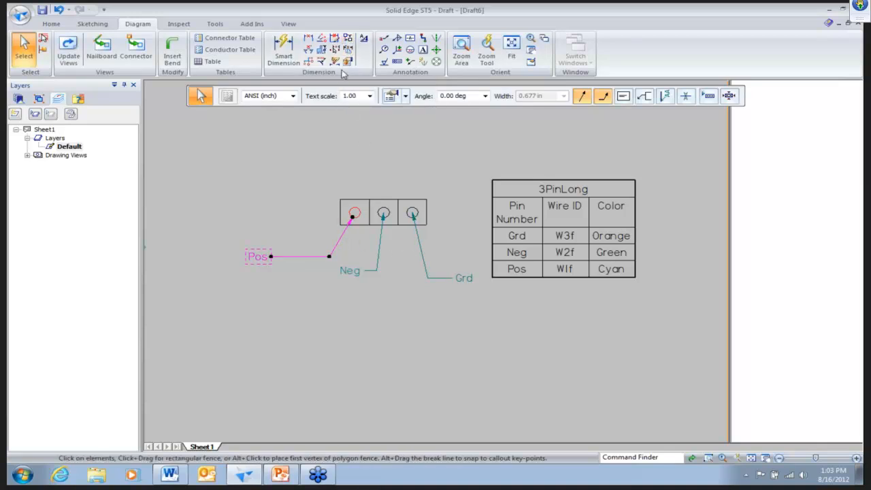
# - Use Line Up Text with the horizontal break point option to align the Neg and Pos callouts to the Grd callout
pyautogui.click(347, 37)
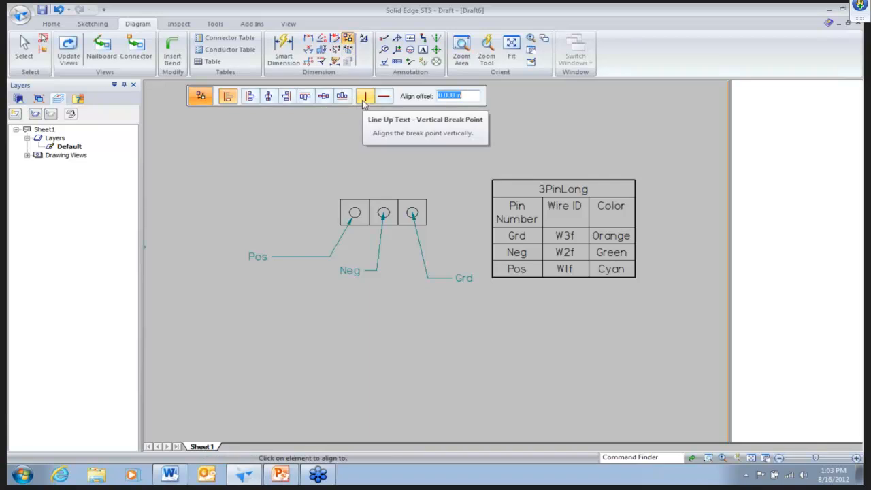
pyautogui.click(383, 98)
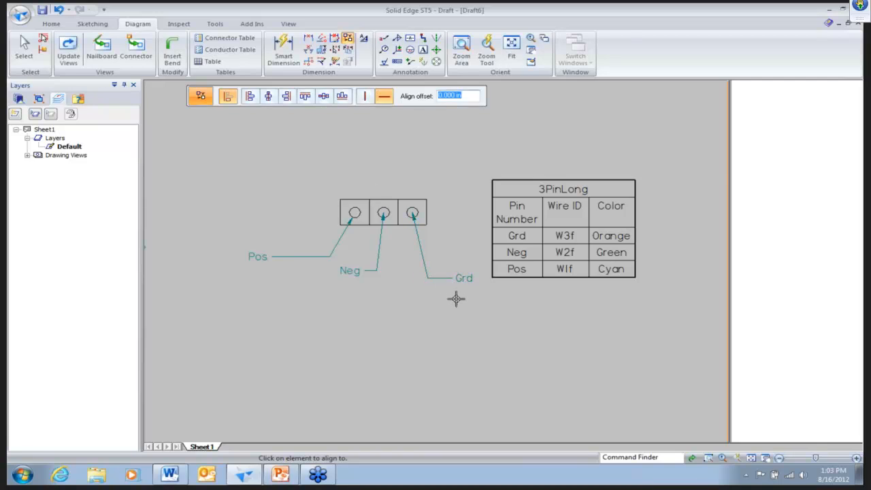
pyautogui.click(458, 277)
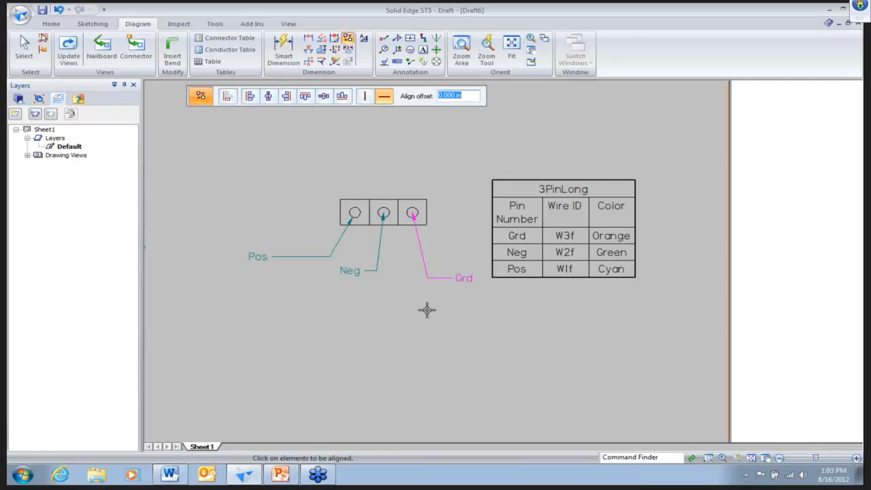
pyautogui.click(364, 274)
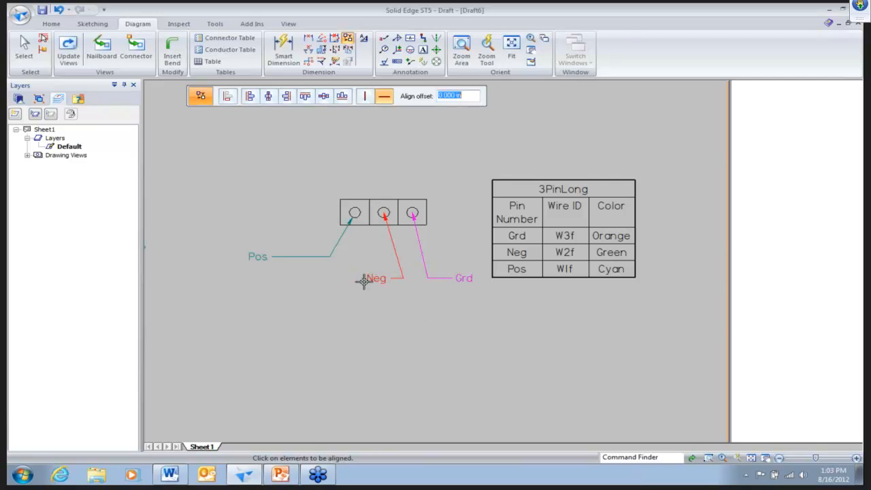
pyautogui.click(301, 256)
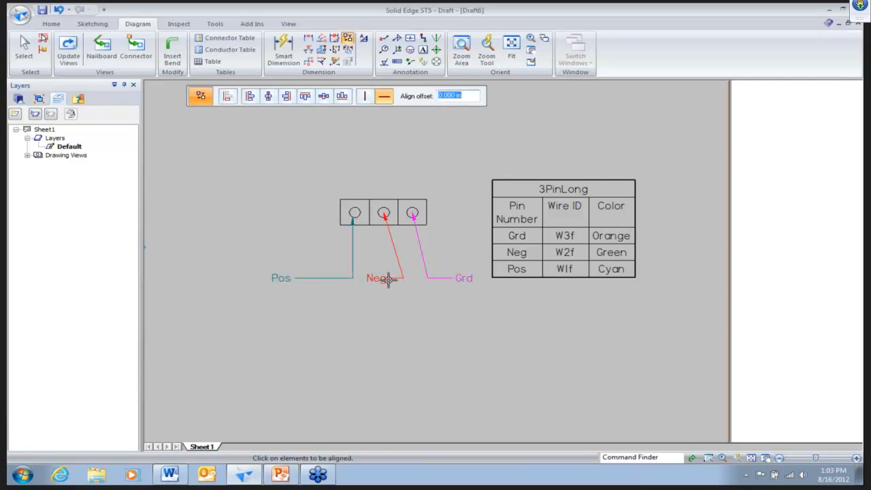
pyautogui.click(24, 47)
# - Create a conductor table from the nailboard view on new sheets using the My Nailboard saved settings
pyautogui.scroll(-1, 266, 196)
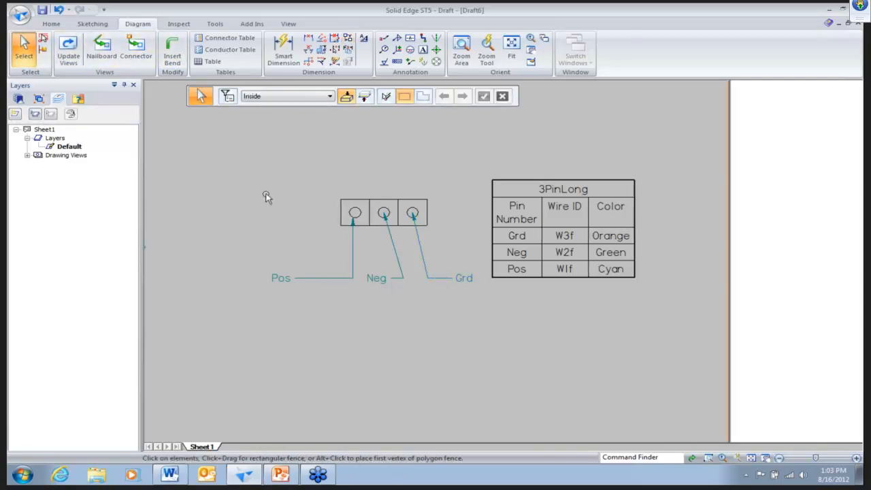
pyautogui.scroll(-4, 266, 197)
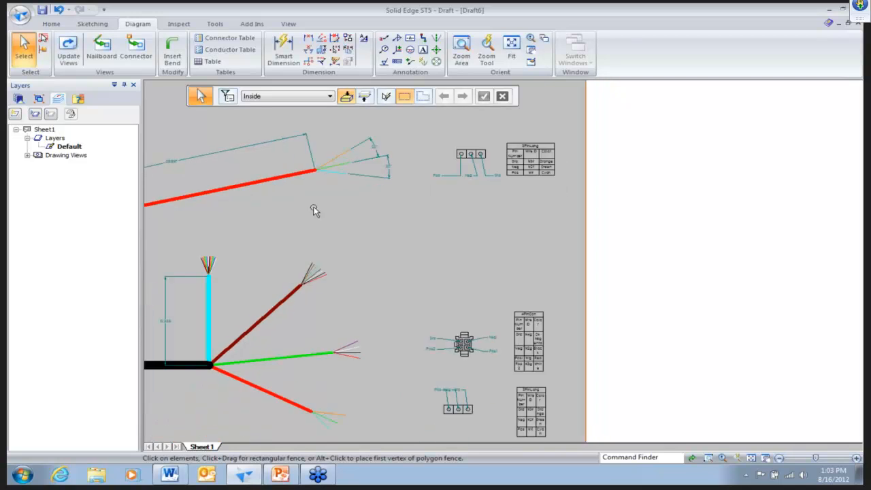
pyautogui.scroll(-1, 518, 209)
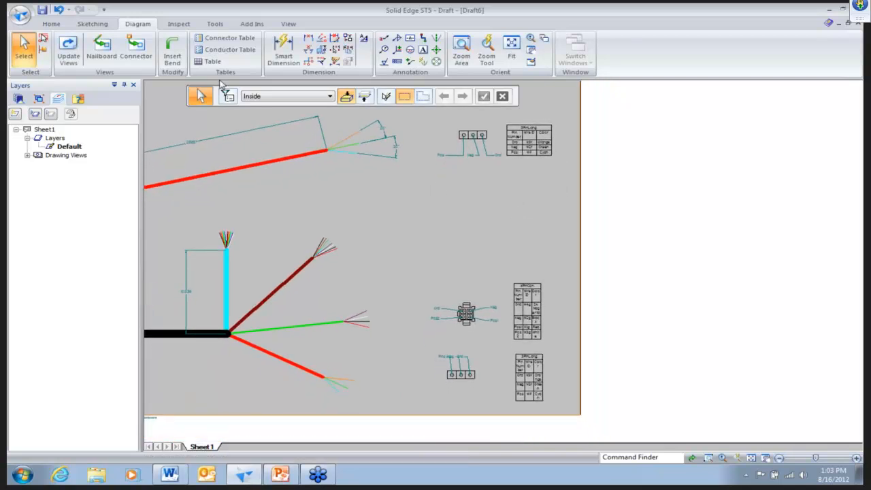
pyautogui.click(229, 51)
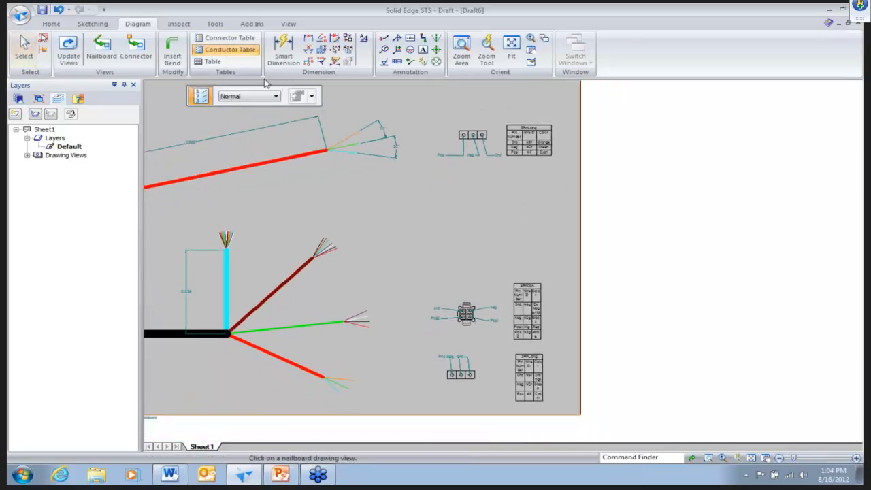
pyautogui.scroll(2, 474, 233)
pyautogui.scroll(-1, 475, 235)
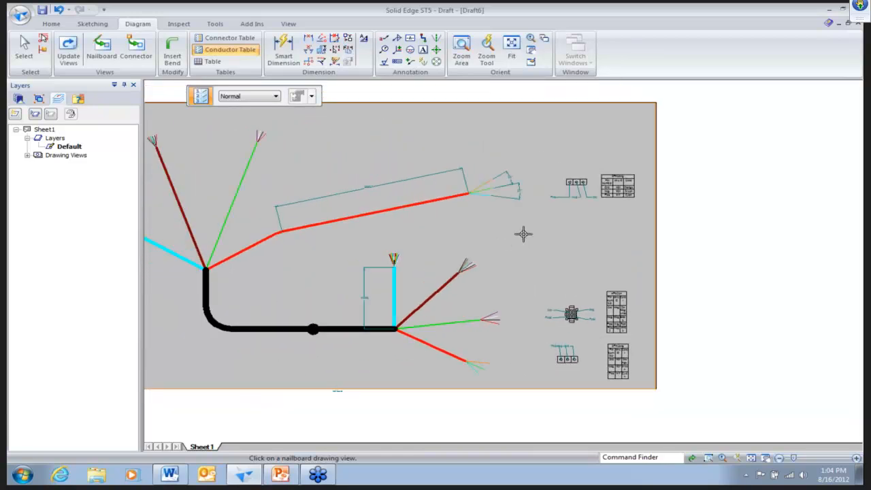
pyautogui.click(347, 226)
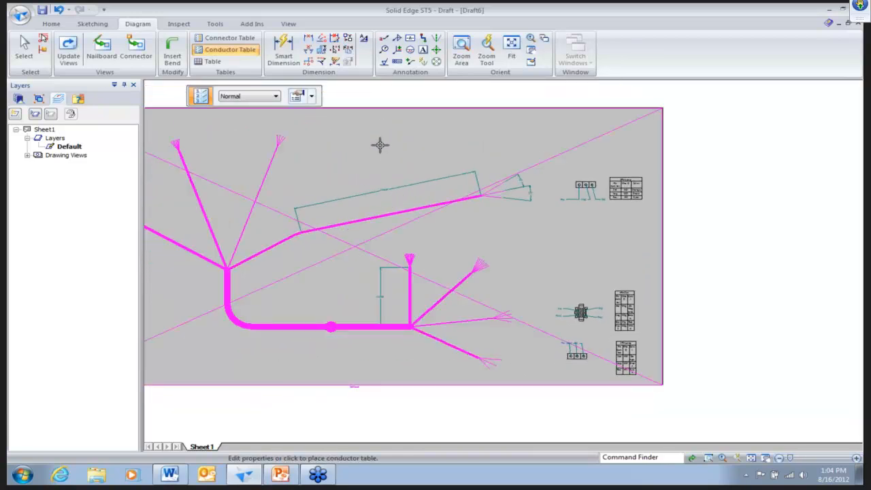
pyautogui.click(311, 96)
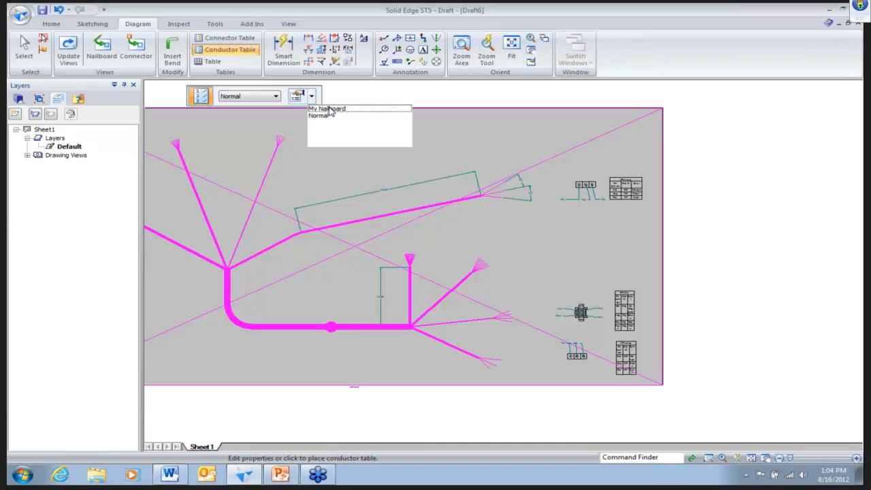
pyautogui.click(329, 109)
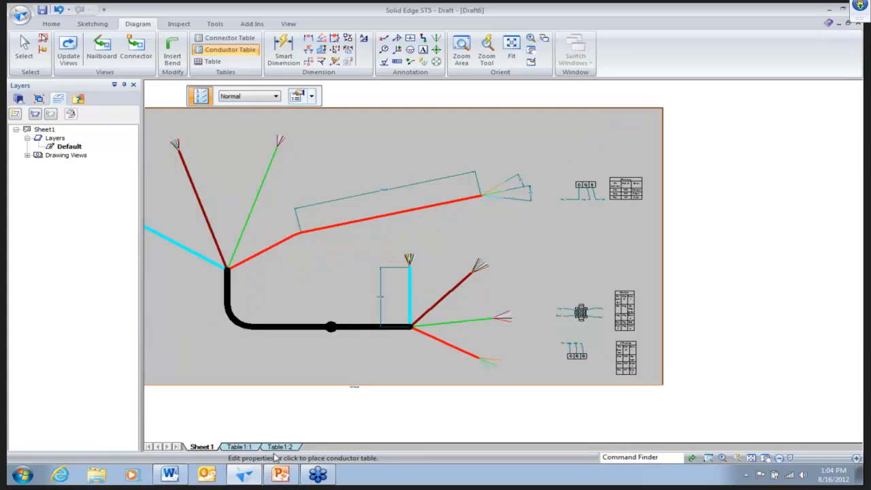
pyautogui.press('Escape')
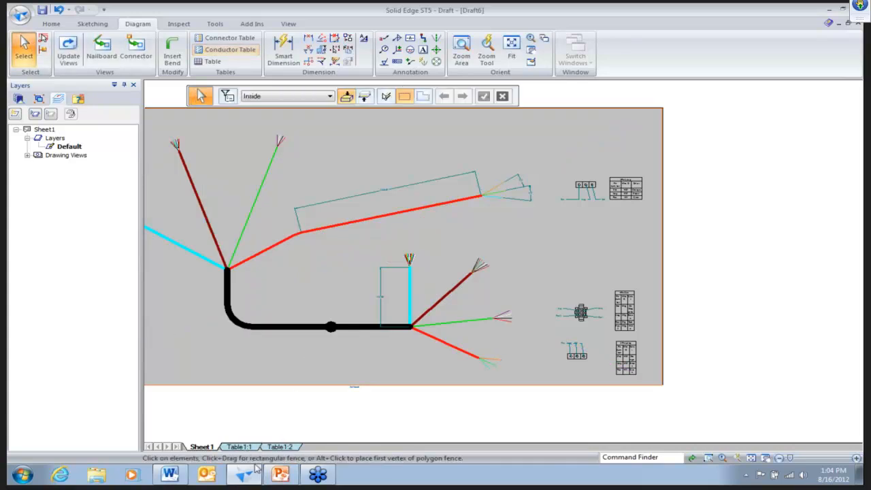
# - Review the conductor table on sheet Table1:1, examining its location, general and column properties without changing them
pyautogui.click(240, 447)
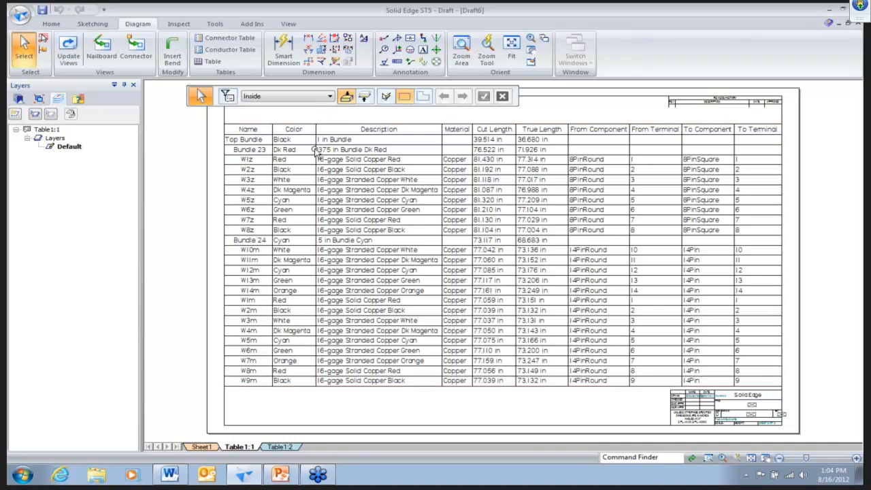
pyautogui.click(263, 133)
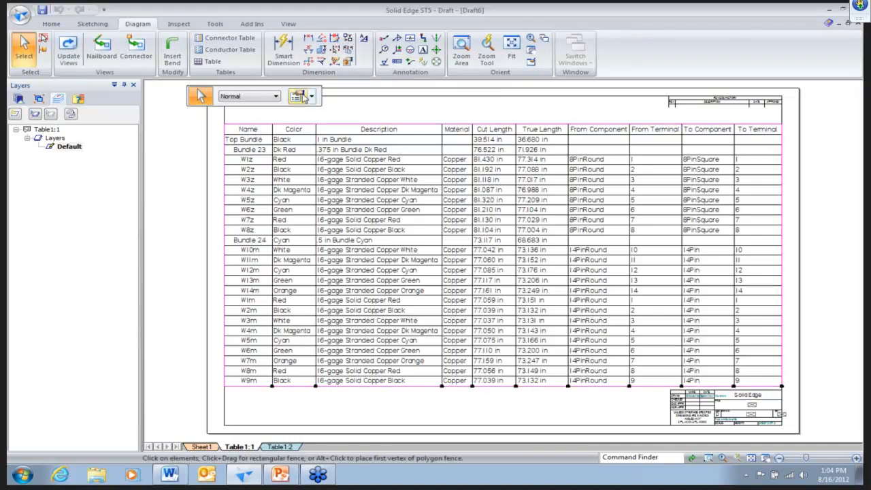
pyautogui.click(298, 96)
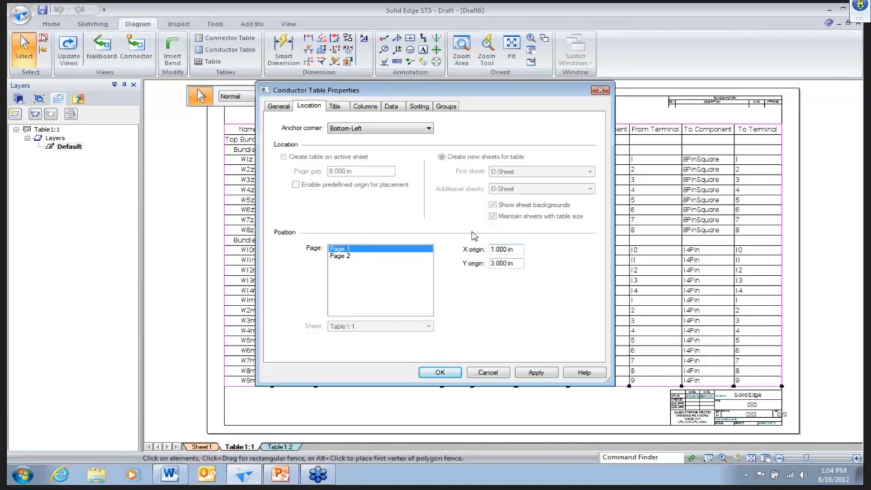
pyautogui.click(278, 106)
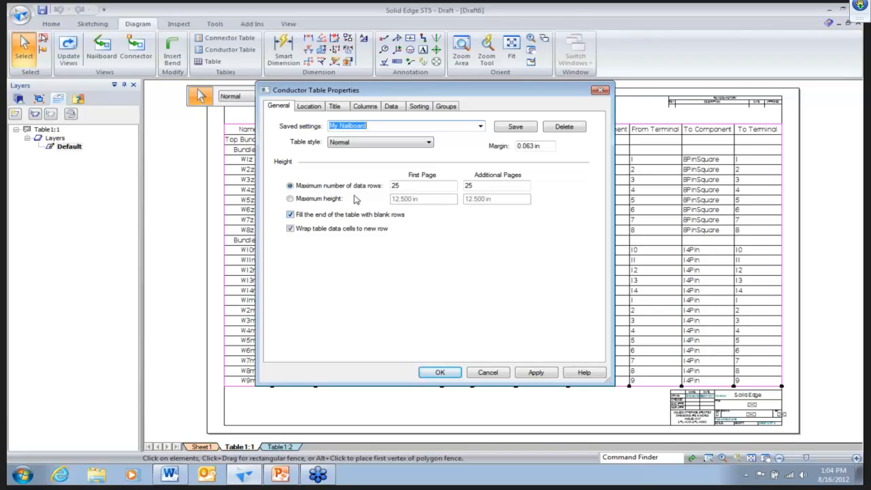
pyautogui.click(364, 107)
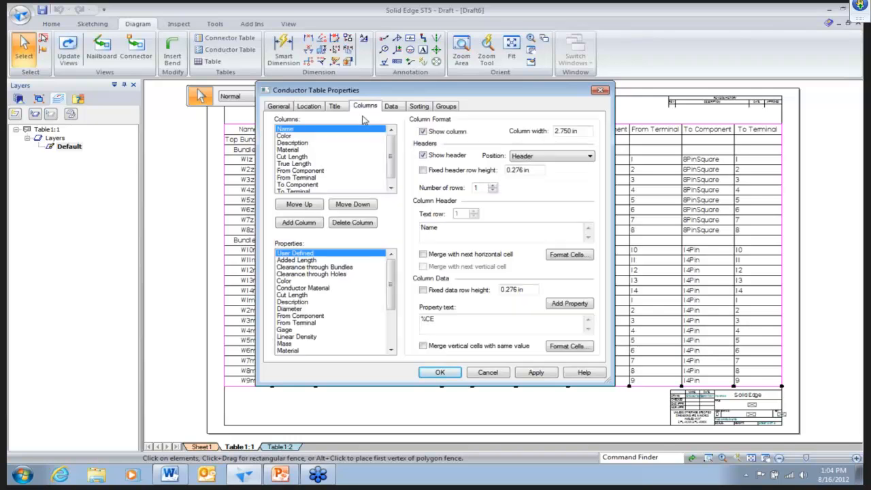
pyautogui.moveTo(392, 156); pyautogui.dragTo(392, 159)
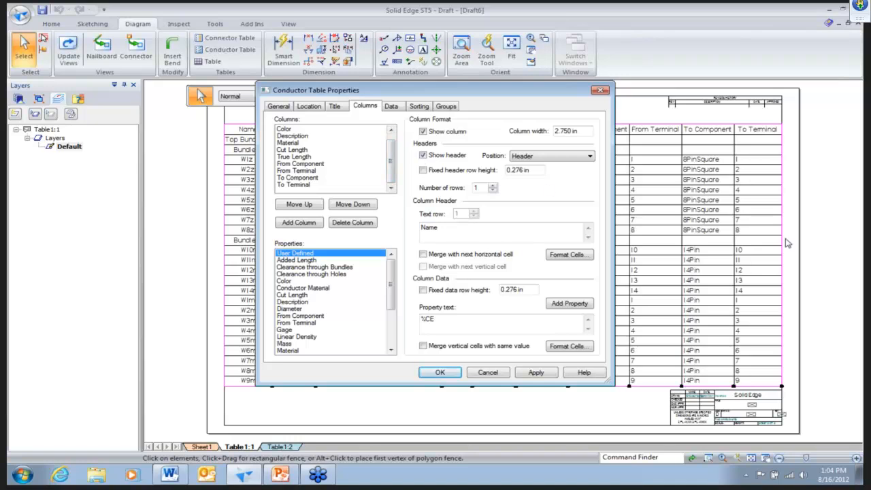
pyautogui.click(487, 373)
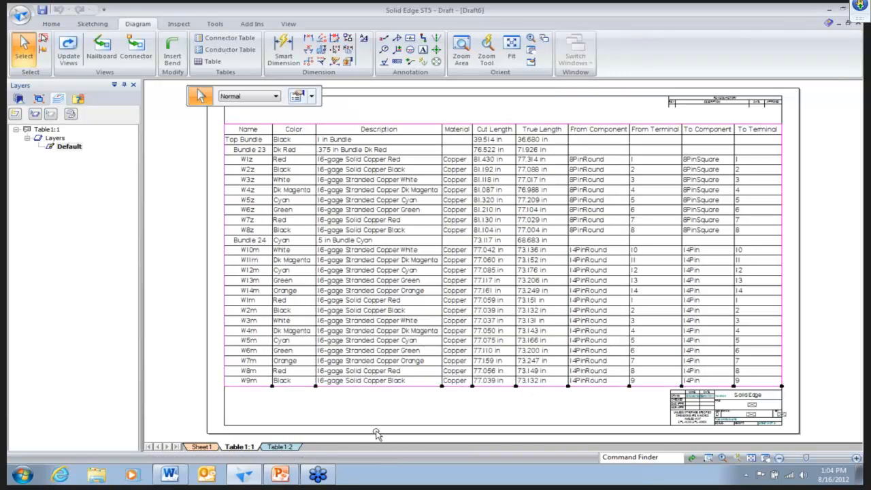
# - Switch to the ST5 part 1 presentation in PowerPoint, start the slide show and advance to the Solid Edge Mobile Viewer slide
pyautogui.click(286, 475)
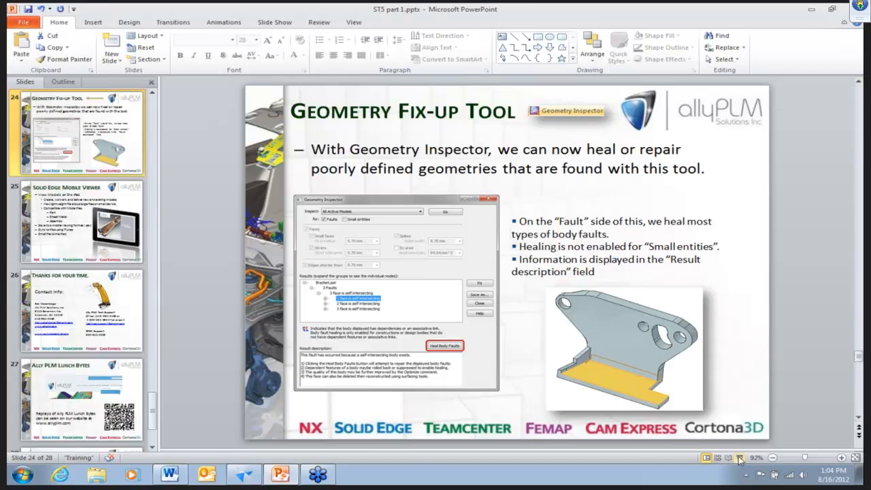
pyautogui.click(739, 457)
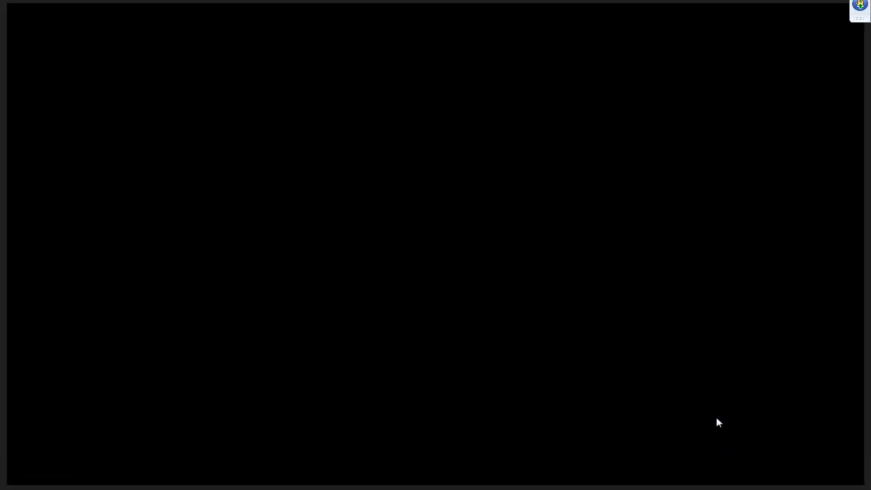
pyautogui.press('Right')
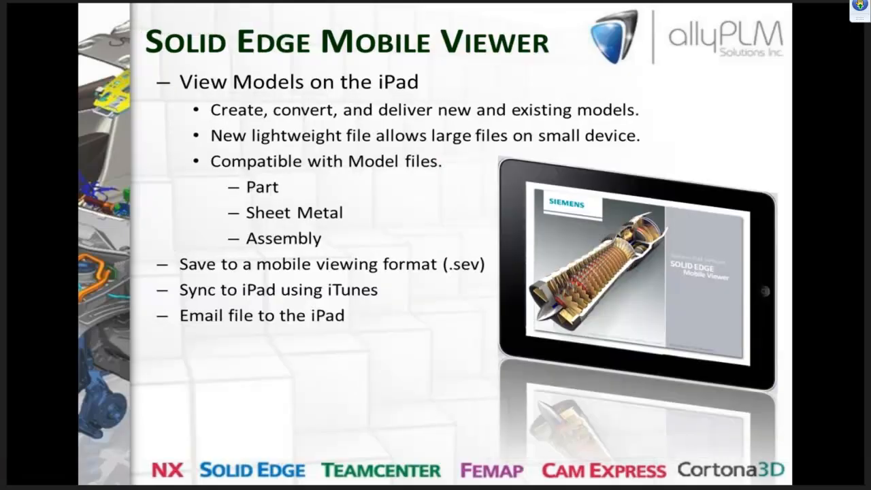